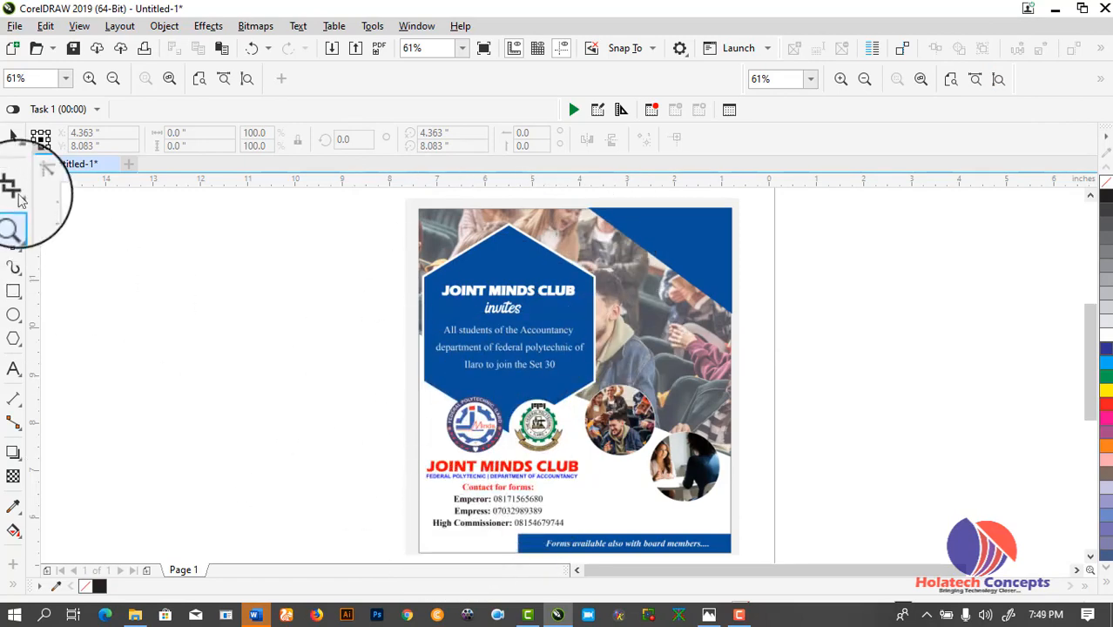
Step: Create a page-sized 8.5 x 11 inch rectangle as the flyer's base
{"action": "left_click", "coordinate": [13, 137]}
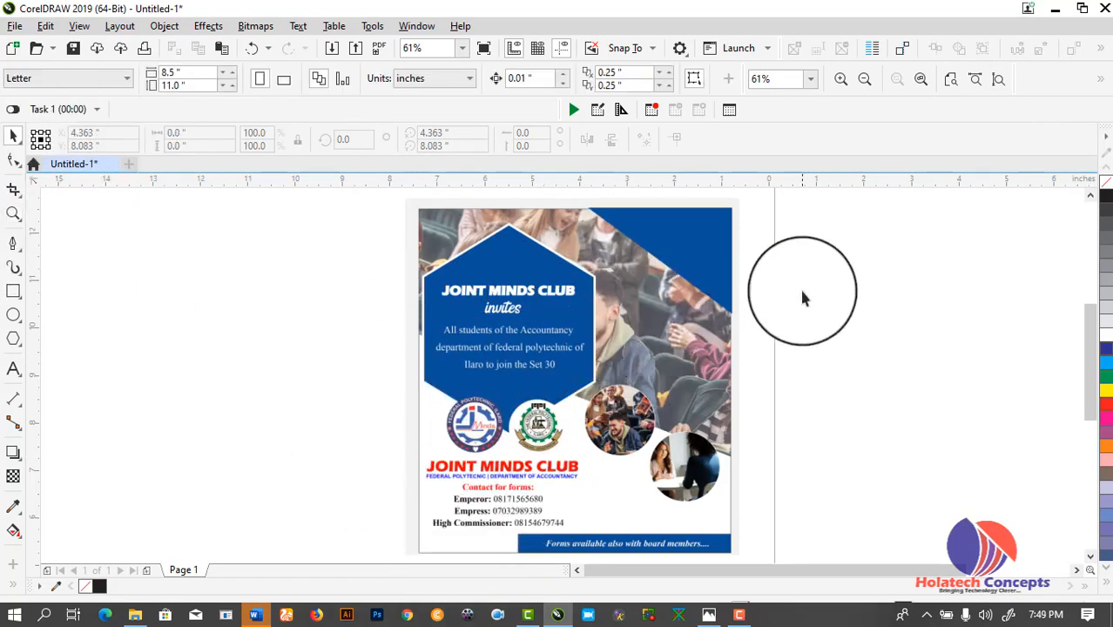
{"action": "left_click", "coordinate": [999, 83]}
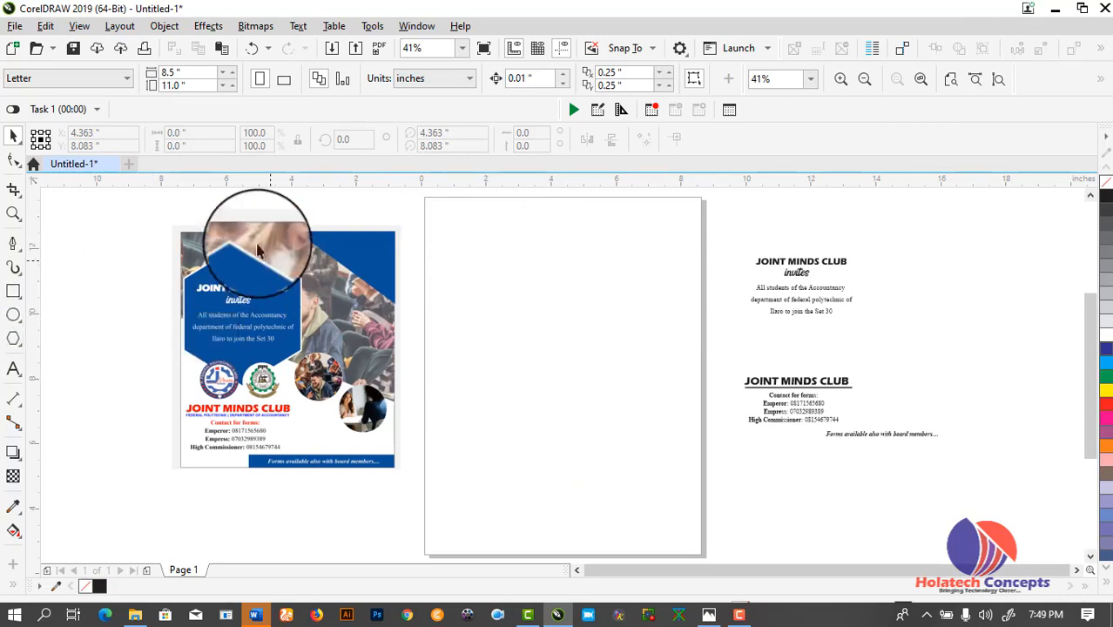
{"action": "double_click", "coordinate": [15, 294]}
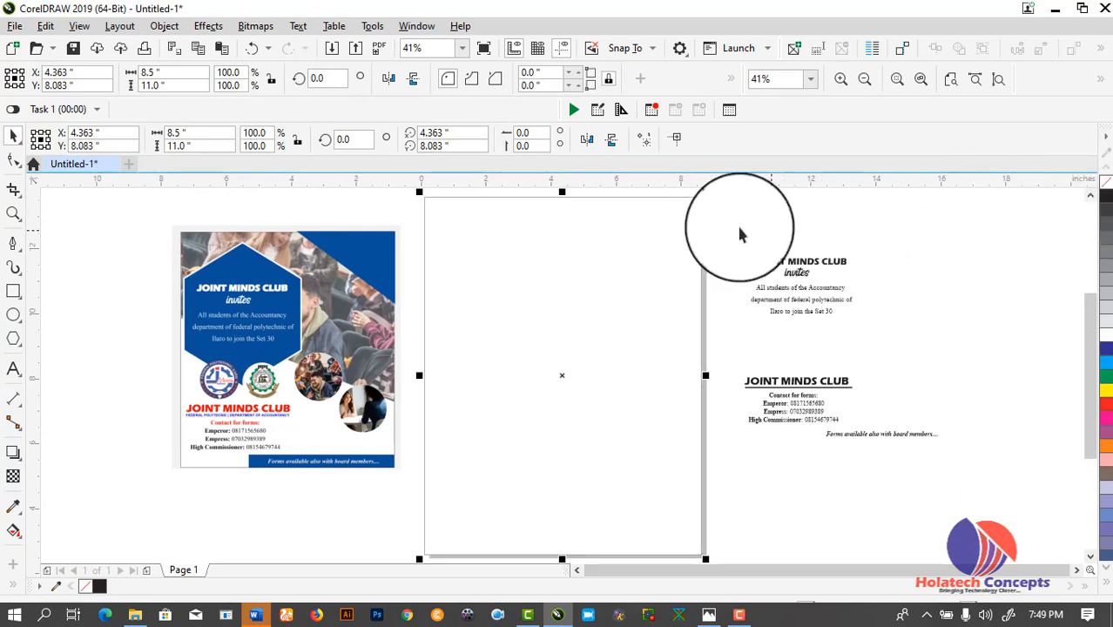
{"action": "left_click", "coordinate": [720, 248]}
Step: Shift the reference flyer away from the page and lay out the logos and photos beside it
{"action": "mouse_move", "coordinate": [388, 330]}
{"action": "left_mouse_down"}
{"action": "mouse_move", "coordinate": [248, 324]}
{"action": "mouse_move", "coordinate": [266, 405]}
{"action": "mouse_move", "coordinate": [222, 333]}
{"action": "mouse_move", "coordinate": [226, 345]}
{"action": "left_mouse_up"}
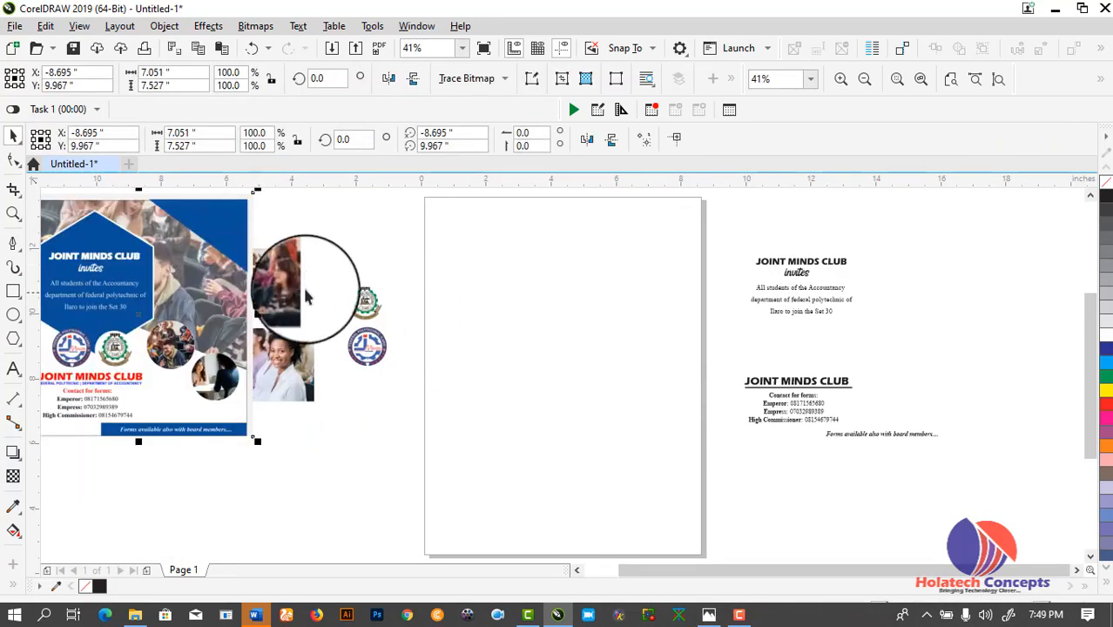
{"action": "left_click", "coordinate": [302, 305]}
{"action": "left_click_drag", "start_coordinate": [299, 349], "coordinate": [467, 357]}
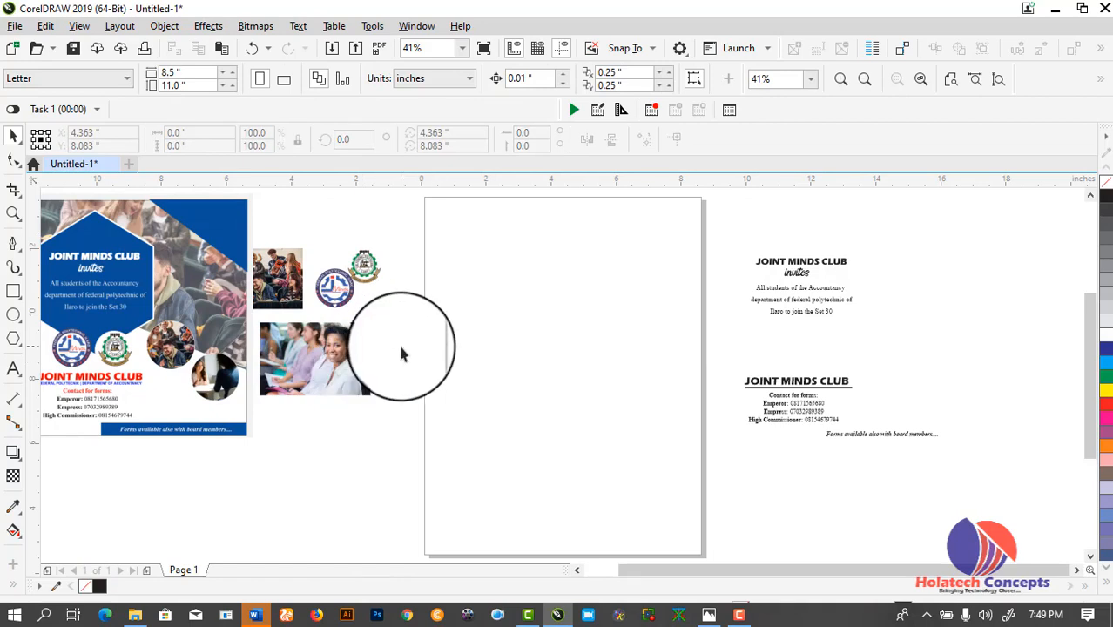
{"action": "left_click_drag", "start_coordinate": [401, 349], "coordinate": [635, 394]}
{"action": "left_click_drag", "start_coordinate": [915, 506], "coordinate": [816, 520]}
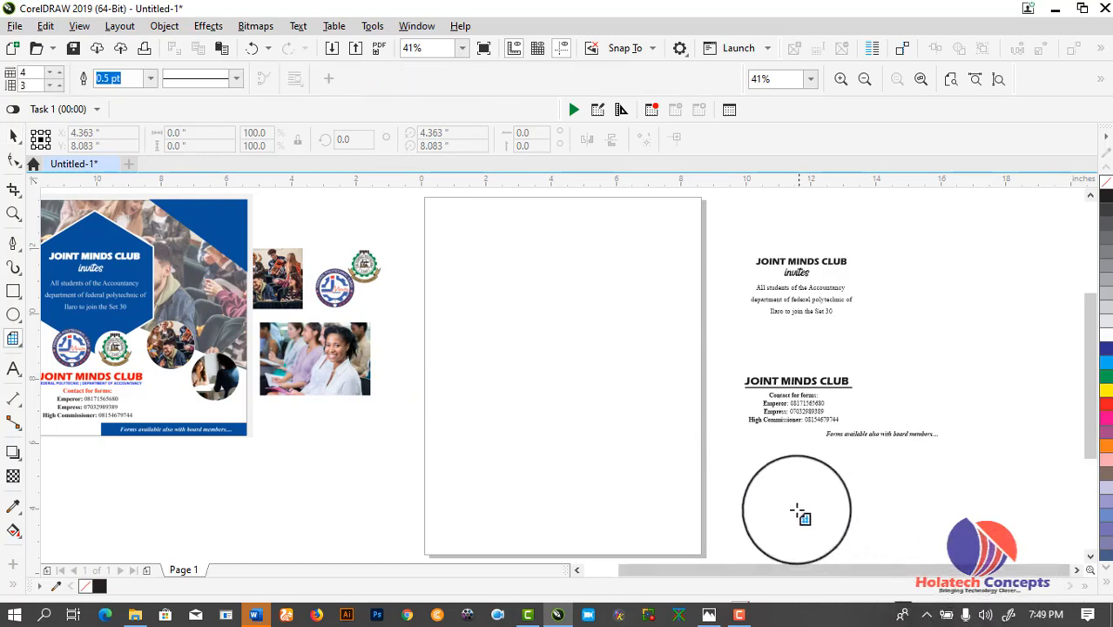
Step: Try bringing a photo from the desktop onto the blank page, and delete it
{"action": "key", "text": "super"}
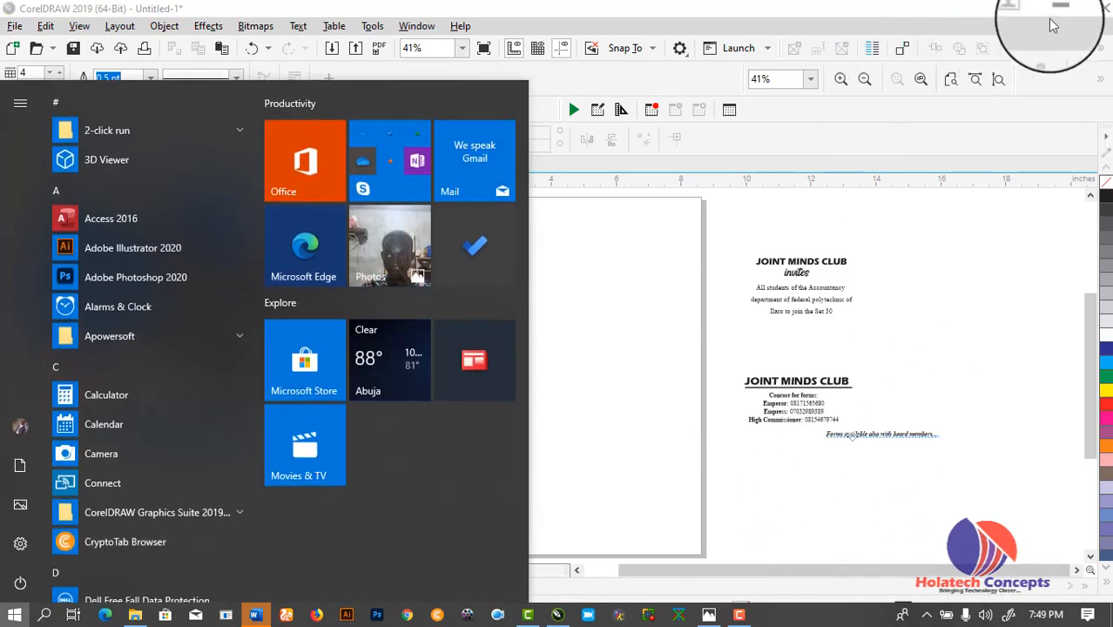
{"action": "left_click", "coordinate": [1056, 12]}
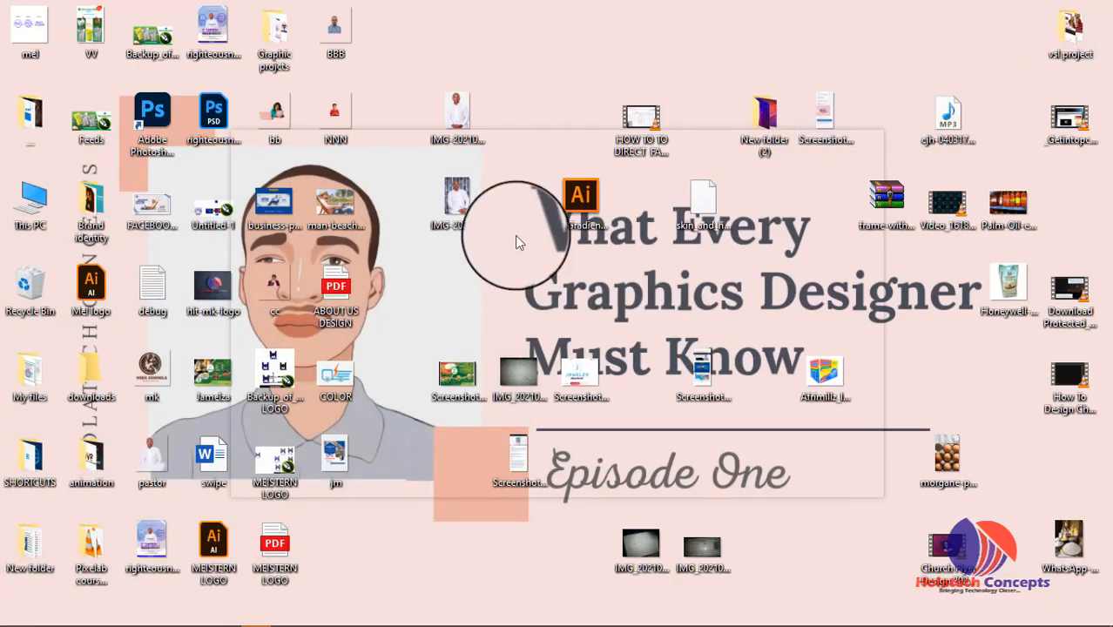
{"action": "left_click_drag", "start_coordinate": [471, 193], "coordinate": [391, 573]}
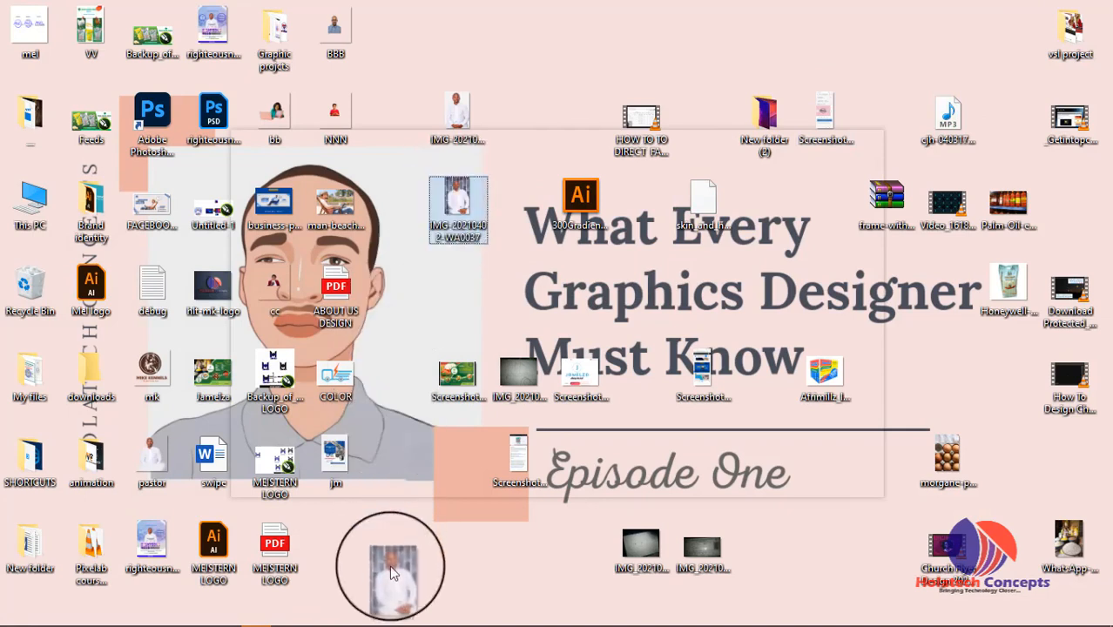
{"action": "left_click_drag", "start_coordinate": [354, 620], "coordinate": [495, 394]}
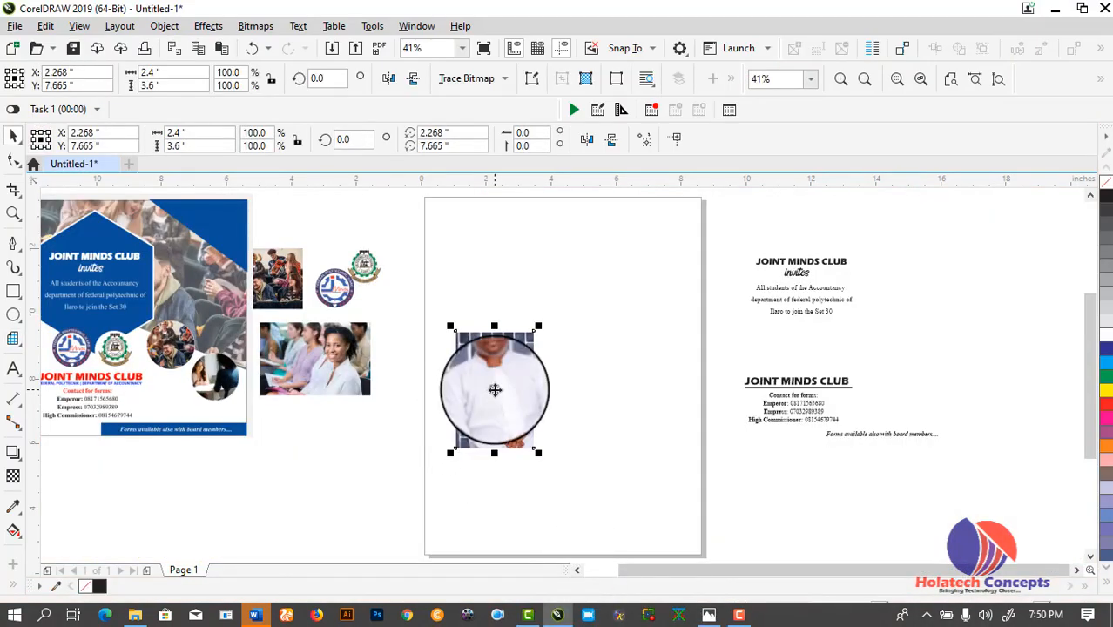
{"action": "key", "text": "Delete"}
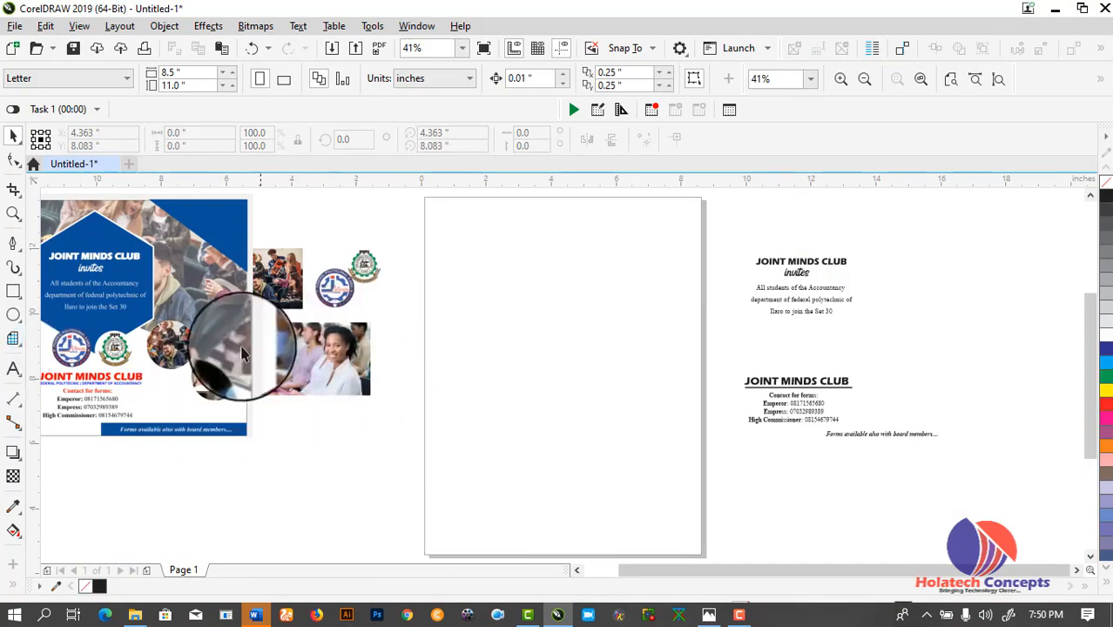
Step: Place the group photo of laughing students inside the page rectangle as PowerClip content, near its upper-left corner
{"action": "left_click_drag", "start_coordinate": [287, 300], "coordinate": [370, 305]}
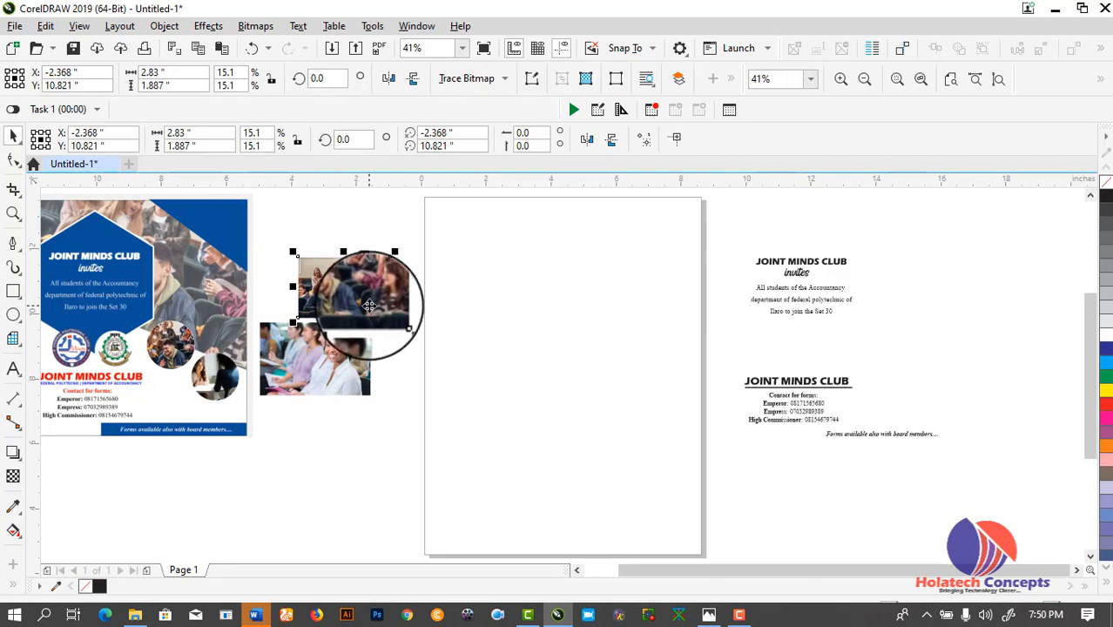
{"action": "left_click_drag", "start_coordinate": [370, 305], "coordinate": [521, 267]}
{"action": "left_click", "coordinate": [593, 321]}
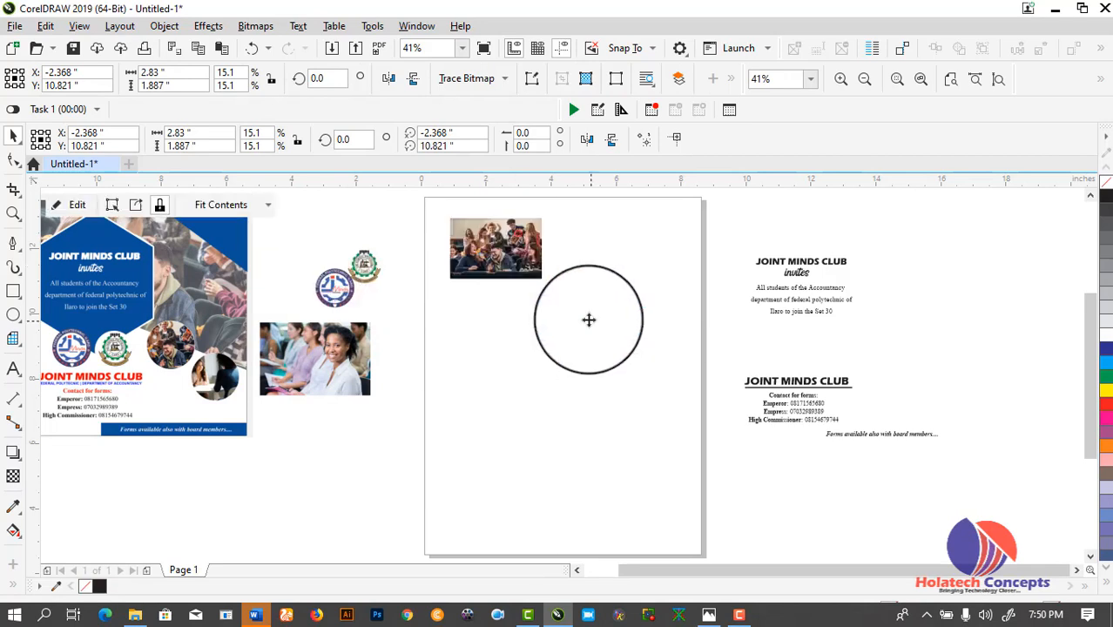
Step: Edit the PowerClip contents and enlarge the group photo to about 10.5 x 7 inches so it spans the page width
{"action": "double_click", "coordinate": [520, 264]}
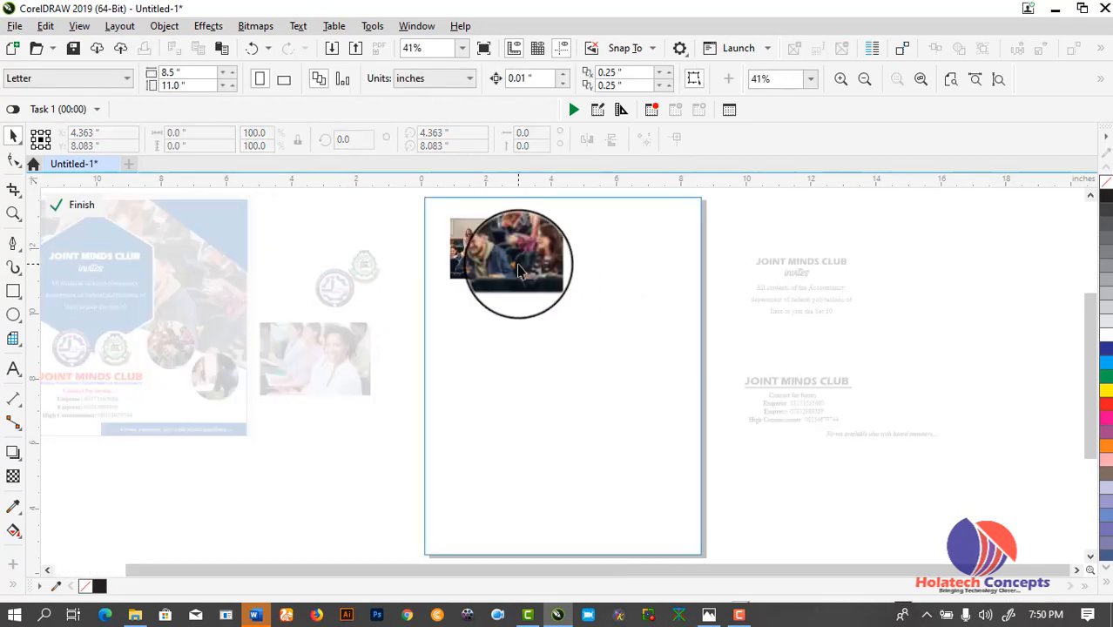
{"action": "left_click", "coordinate": [520, 264]}
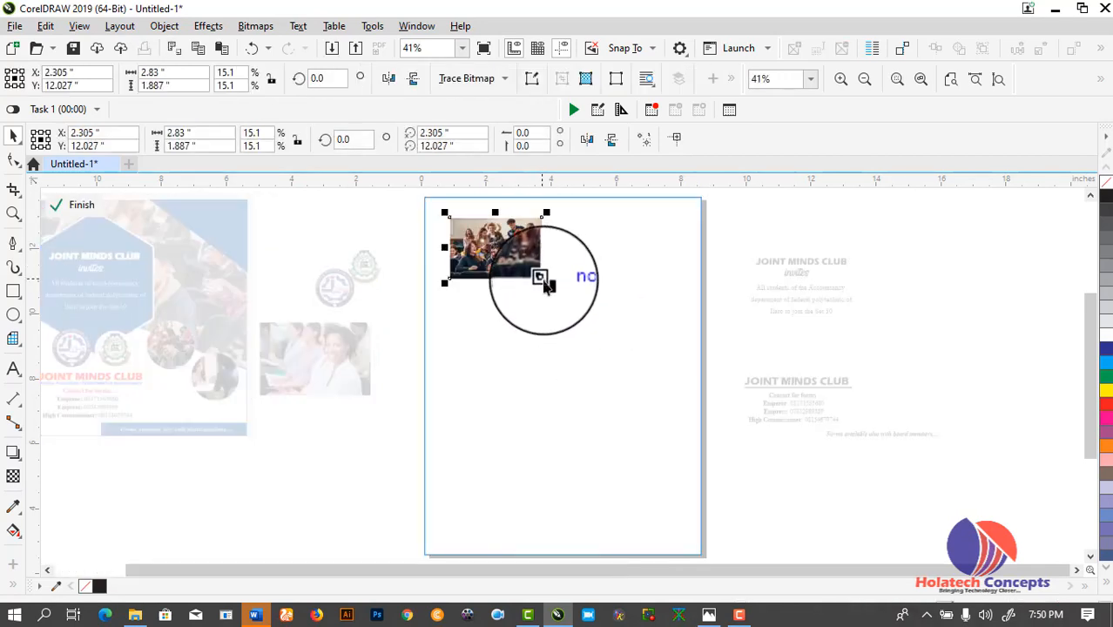
{"action": "left_click_drag", "start_coordinate": [550, 283], "coordinate": [623, 313]}
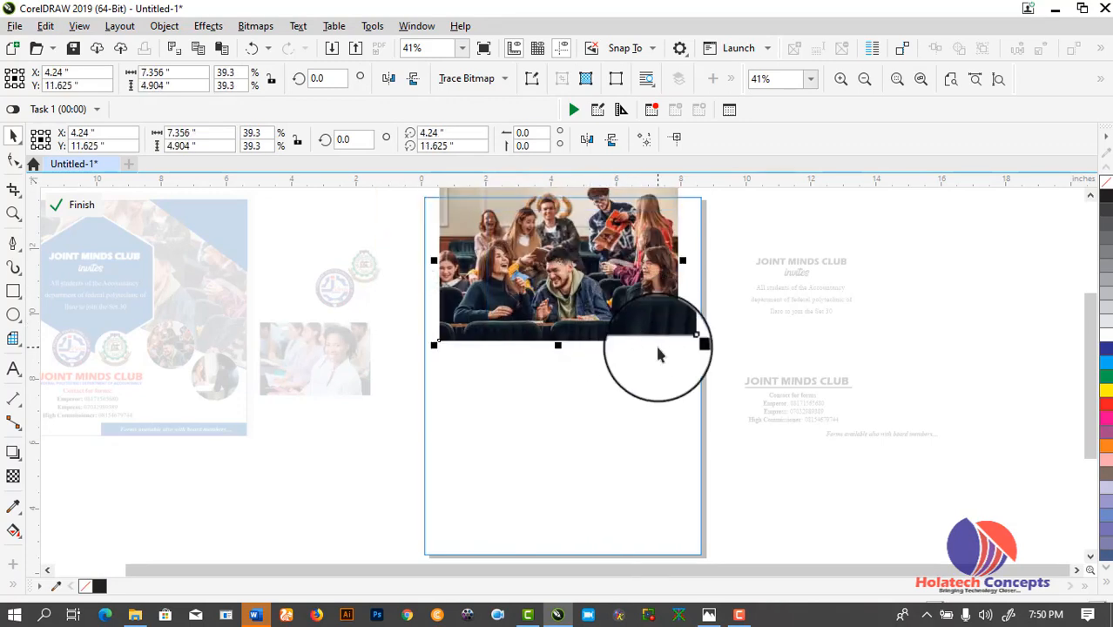
{"action": "left_click_drag", "start_coordinate": [688, 351], "coordinate": [735, 378]}
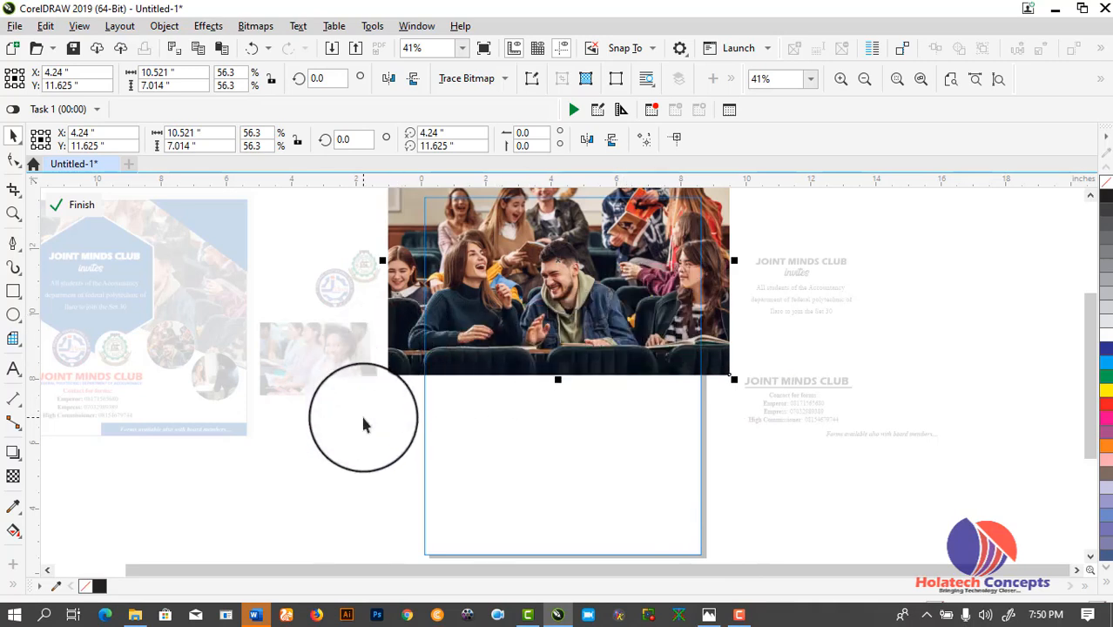
{"action": "left_click", "coordinate": [362, 412], "text": "ctrl"}
Step: Slant the clipped photo's bottom edge by raising its lower-left corner node with the Shape tool, and finish editing the contents
{"action": "scroll", "coordinate": [343, 370], "scroll_direction": "down", "scroll_amount": 2}
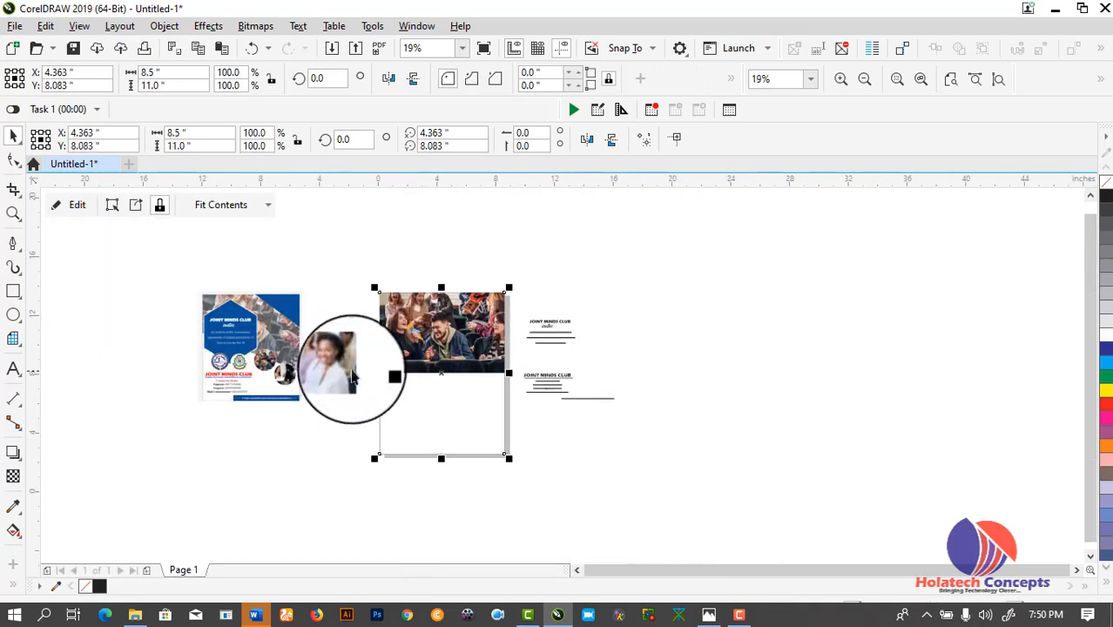
{"action": "scroll", "coordinate": [389, 356], "scroll_direction": "up", "scroll_amount": 2}
{"action": "left_click", "coordinate": [493, 329], "text": "ctrl"}
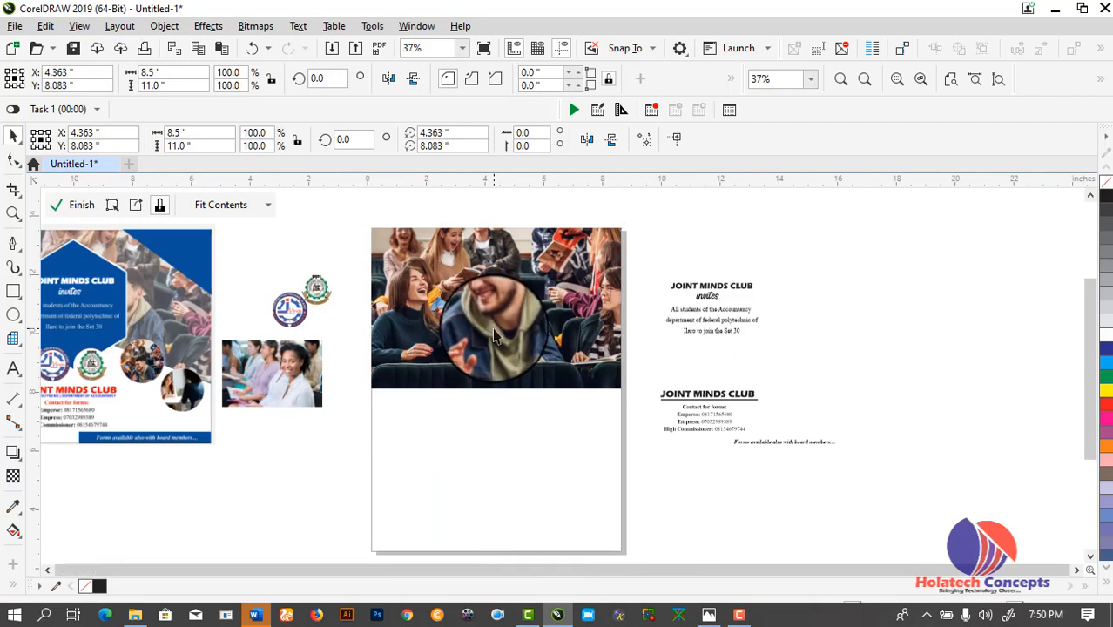
{"action": "left_click", "coordinate": [714, 396]}
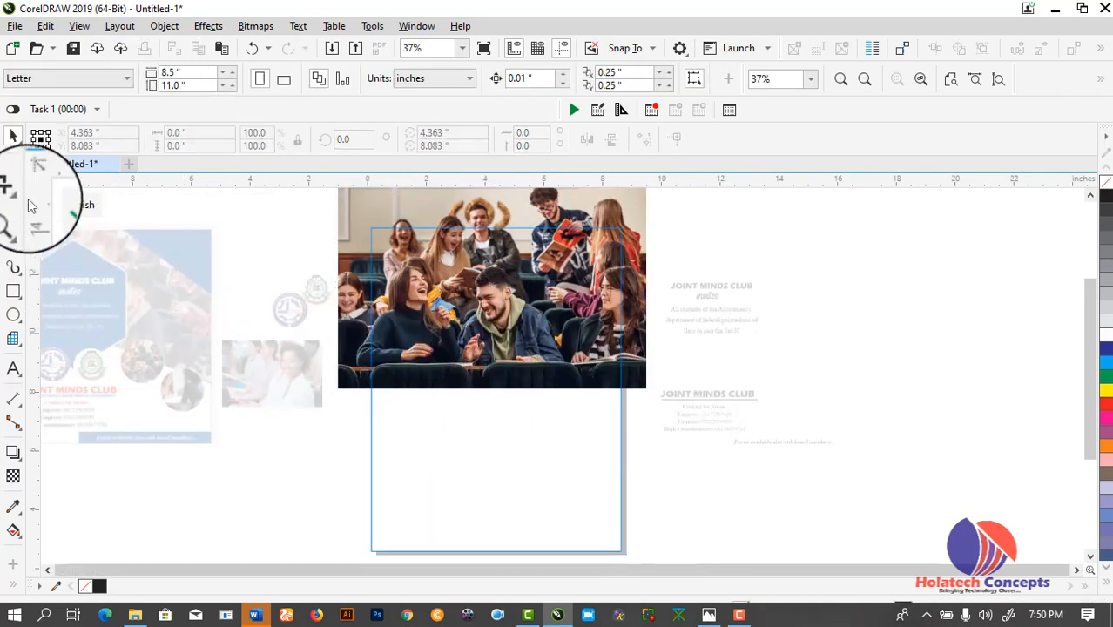
{"action": "left_click", "coordinate": [13, 242]}
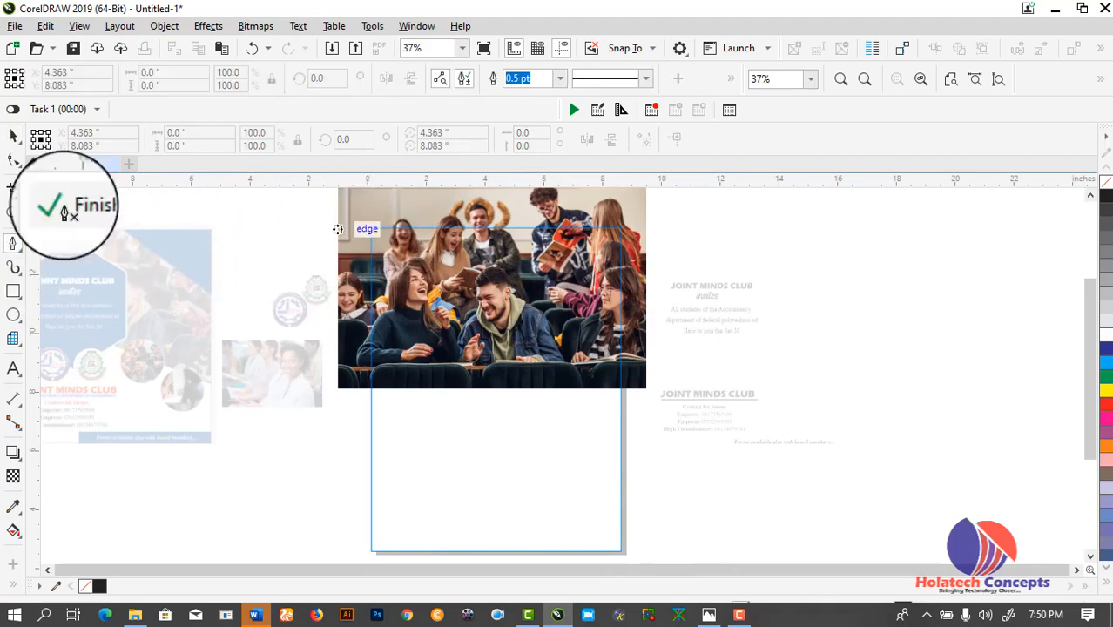
{"action": "left_click", "coordinate": [13, 137]}
{"action": "left_click", "coordinate": [349, 259]}
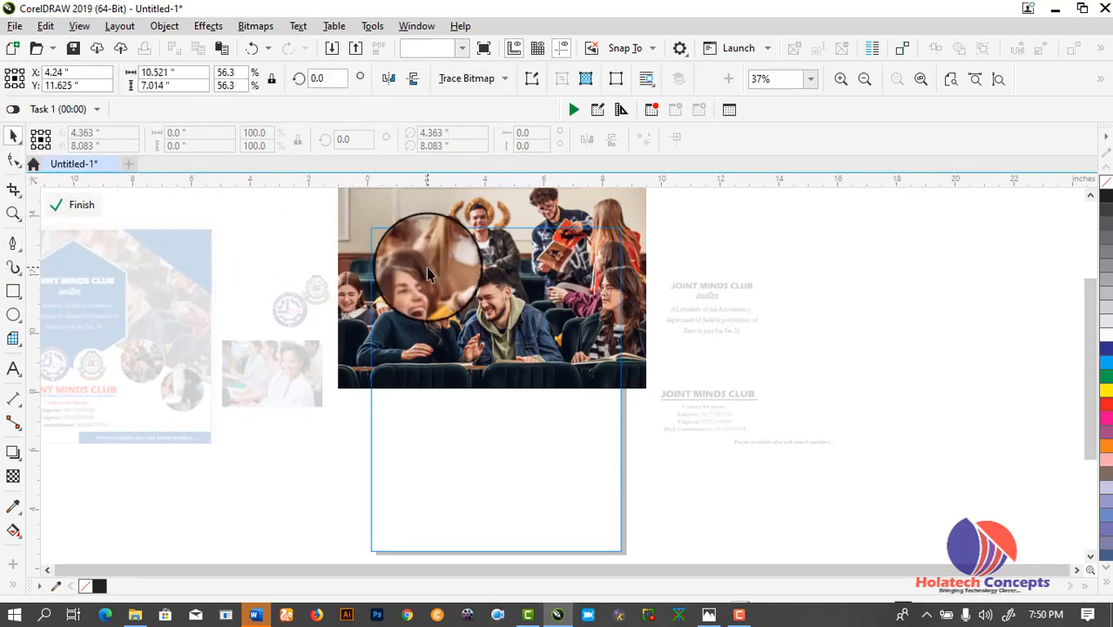
{"action": "left_click", "coordinate": [17, 164]}
{"action": "left_click_drag", "start_coordinate": [338, 391], "coordinate": [338, 310]}
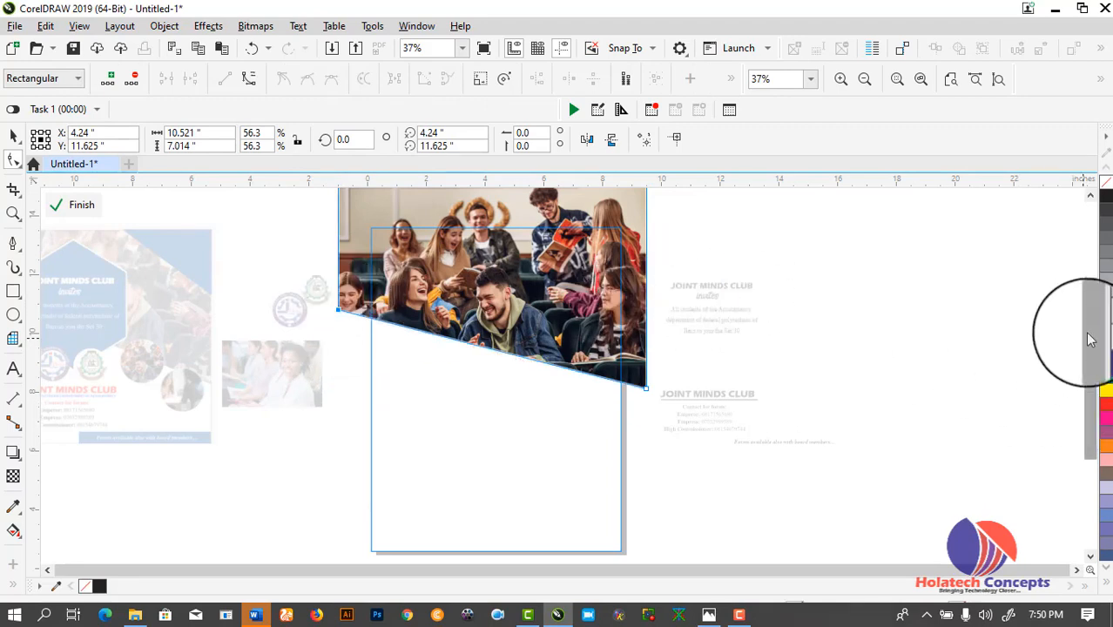
{"action": "left_click_drag", "start_coordinate": [1091, 340], "coordinate": [1091, 304]}
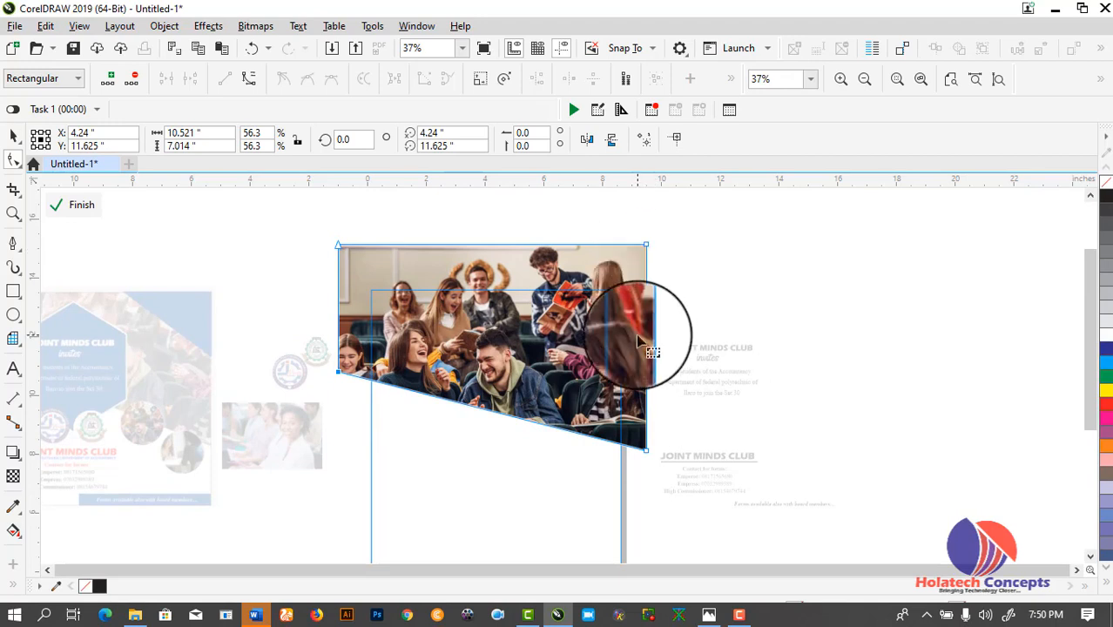
{"action": "key", "text": "space"}
{"action": "left_click", "coordinate": [760, 387]}
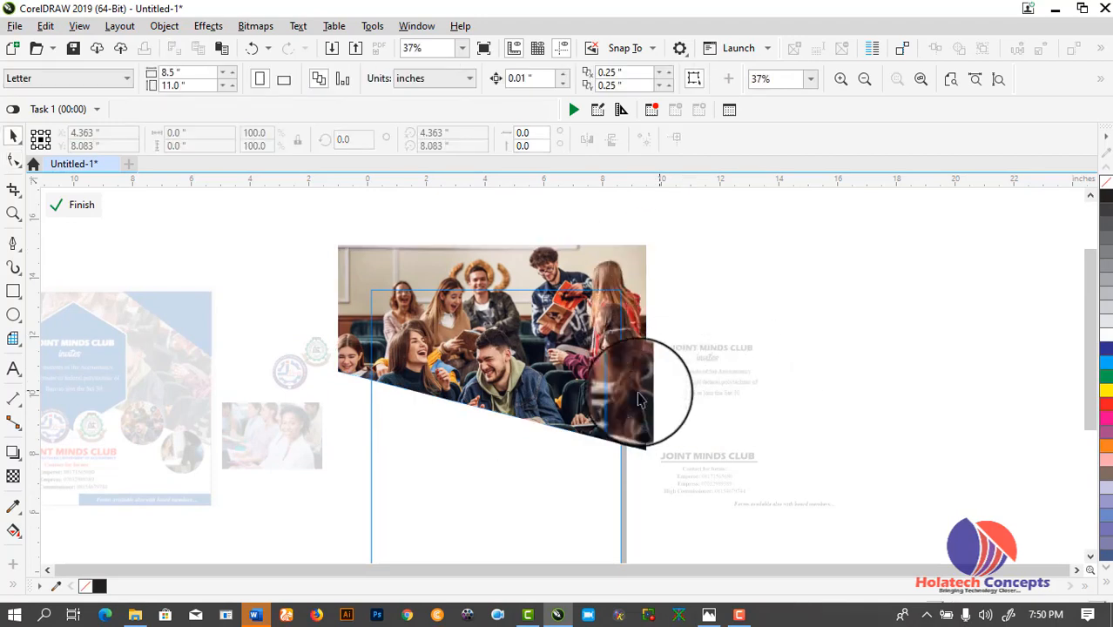
{"action": "left_click", "coordinate": [706, 267], "text": "ctrl"}
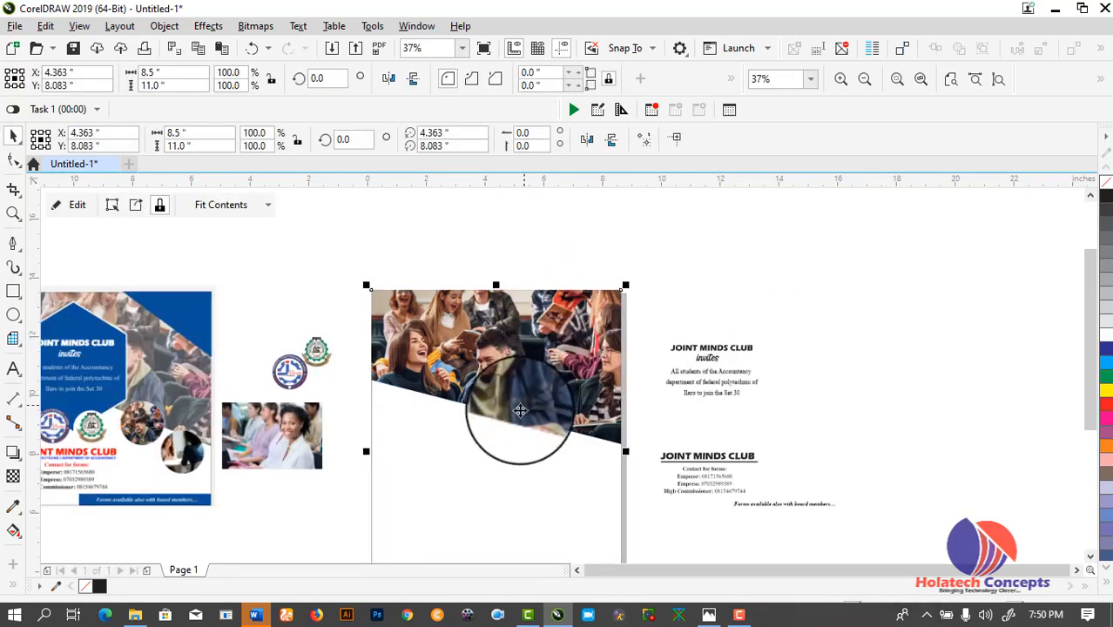
Step: Enlarge the slanted photo inside the PowerClip to about 13.4 x 8.9 inches and move it slightly down
{"action": "left_click", "coordinate": [548, 406], "text": "ctrl"}
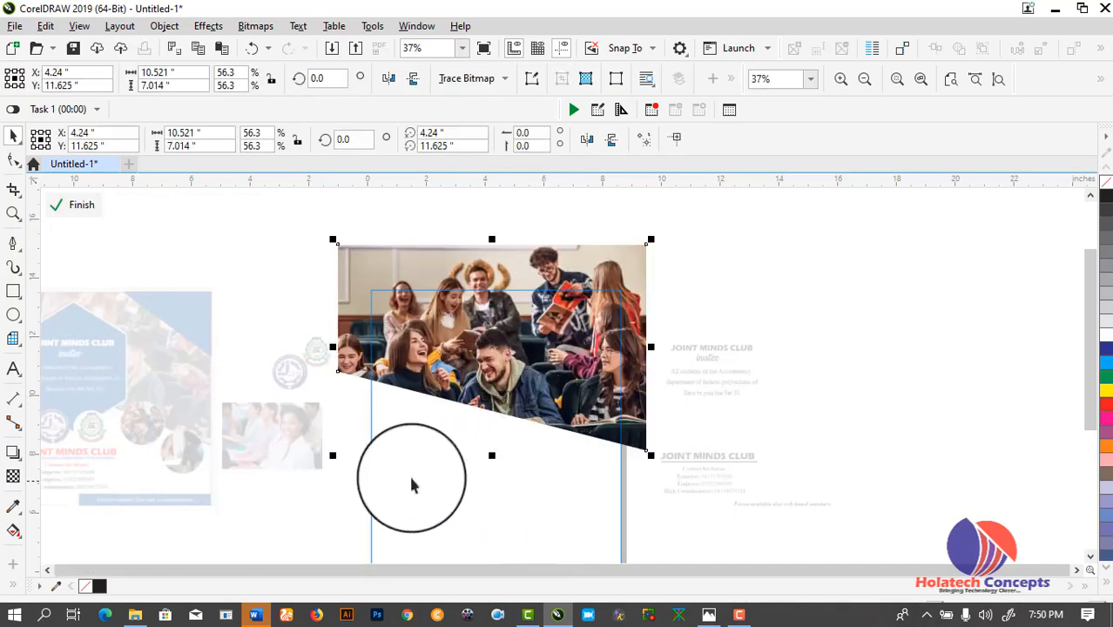
{"action": "left_click_drag", "start_coordinate": [332, 456], "coordinate": [291, 549]}
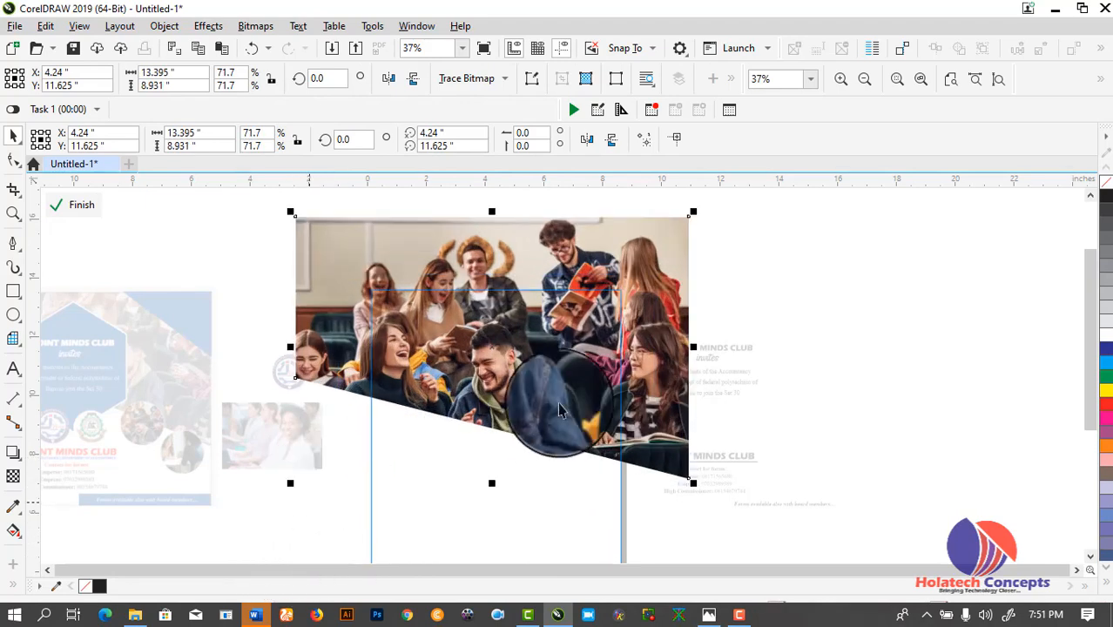
{"action": "left_click_drag", "start_coordinate": [519, 381], "coordinate": [520, 406]}
{"action": "left_click", "coordinate": [817, 406], "text": "ctrl"}
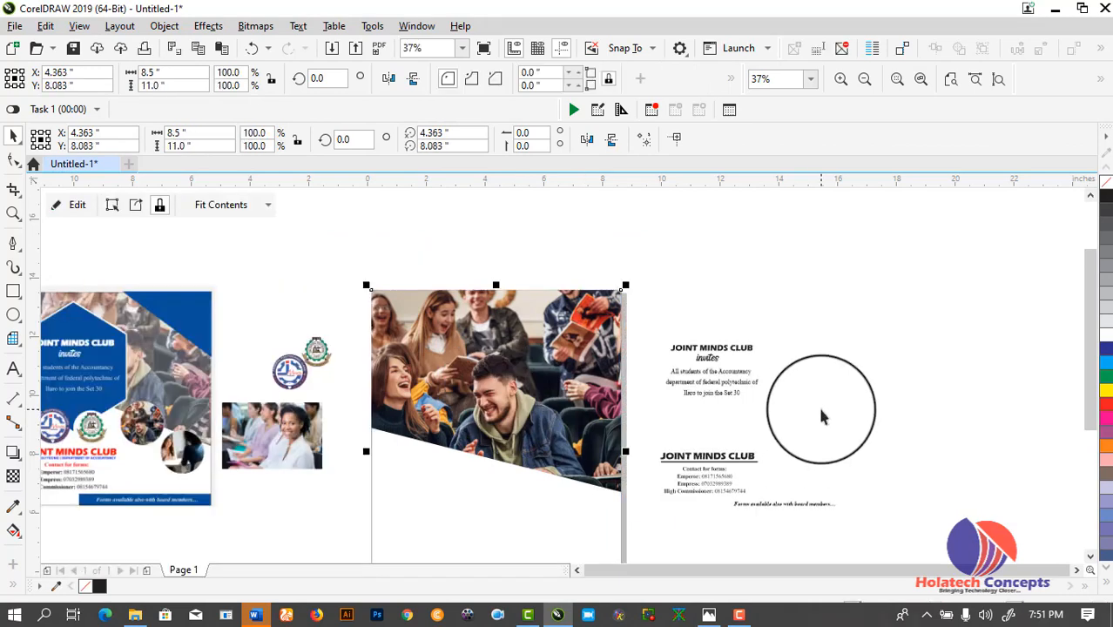
{"action": "scroll", "coordinate": [723, 387], "scroll_direction": "down", "scroll_amount": 2}
{"action": "scroll", "coordinate": [723, 397], "scroll_direction": "up", "scroll_amount": 2}
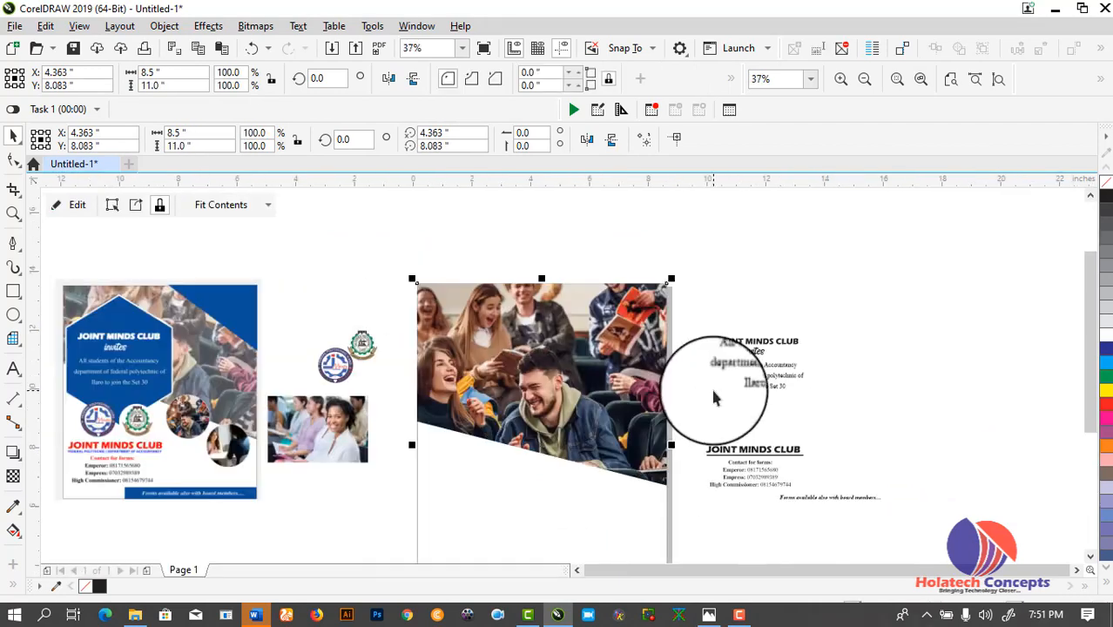
{"action": "left_click", "coordinate": [745, 329]}
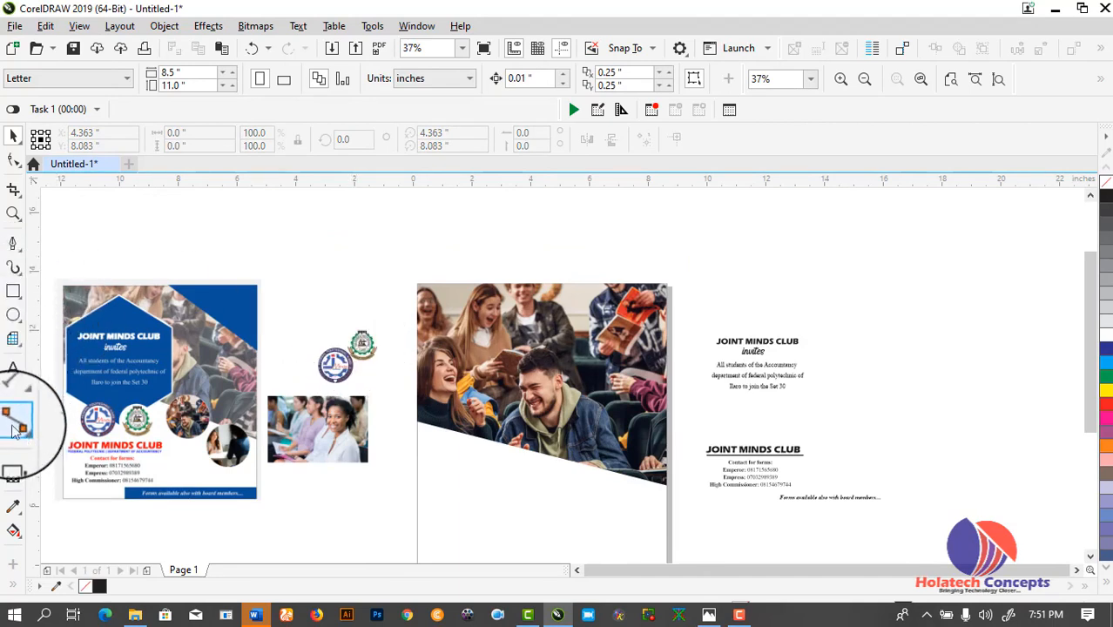
Step: Draw a polygon about 2.9 x 3.3 inches above the logos and set it to 3 sides
{"action": "right_click", "coordinate": [10, 298]}
{"action": "left_click", "coordinate": [20, 280]}
{"action": "left_click", "coordinate": [18, 302]}
{"action": "left_click", "coordinate": [17, 299]}
{"action": "right_click", "coordinate": [17, 299]}
{"action": "left_click", "coordinate": [59, 265]}
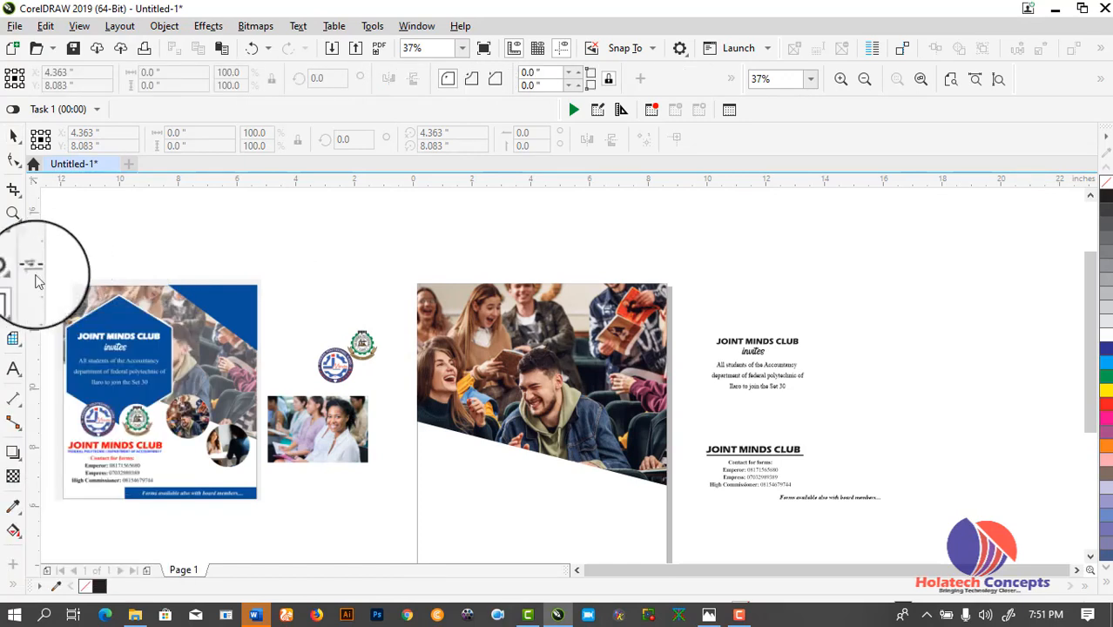
{"action": "left_click", "coordinate": [22, 351]}
{"action": "left_click", "coordinate": [52, 342]}
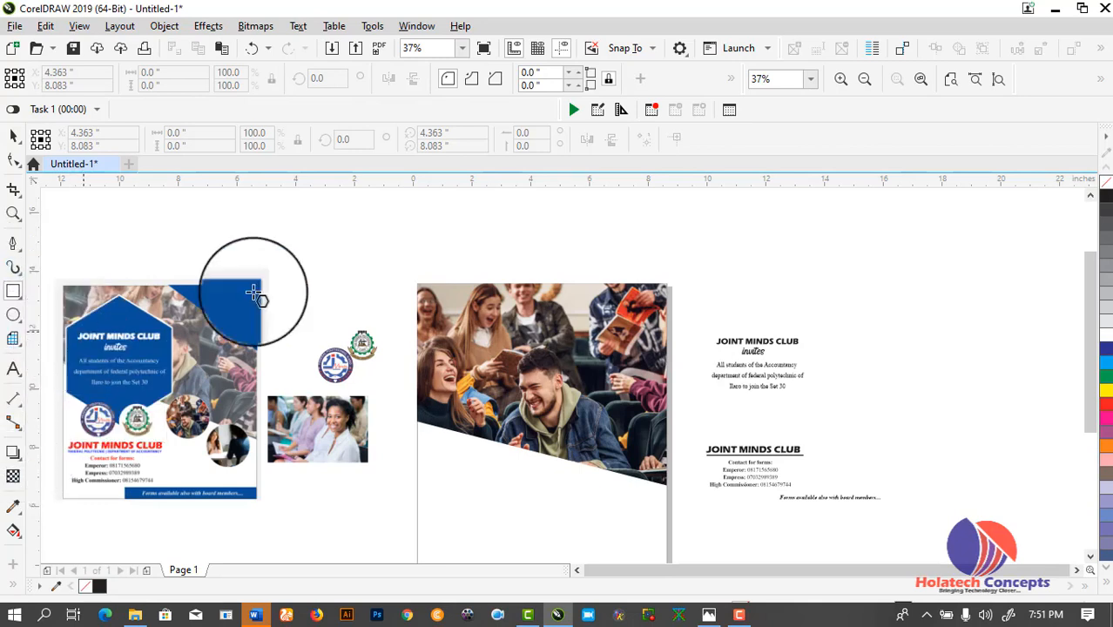
{"action": "left_click_drag", "start_coordinate": [313, 259], "coordinate": [360, 311]}
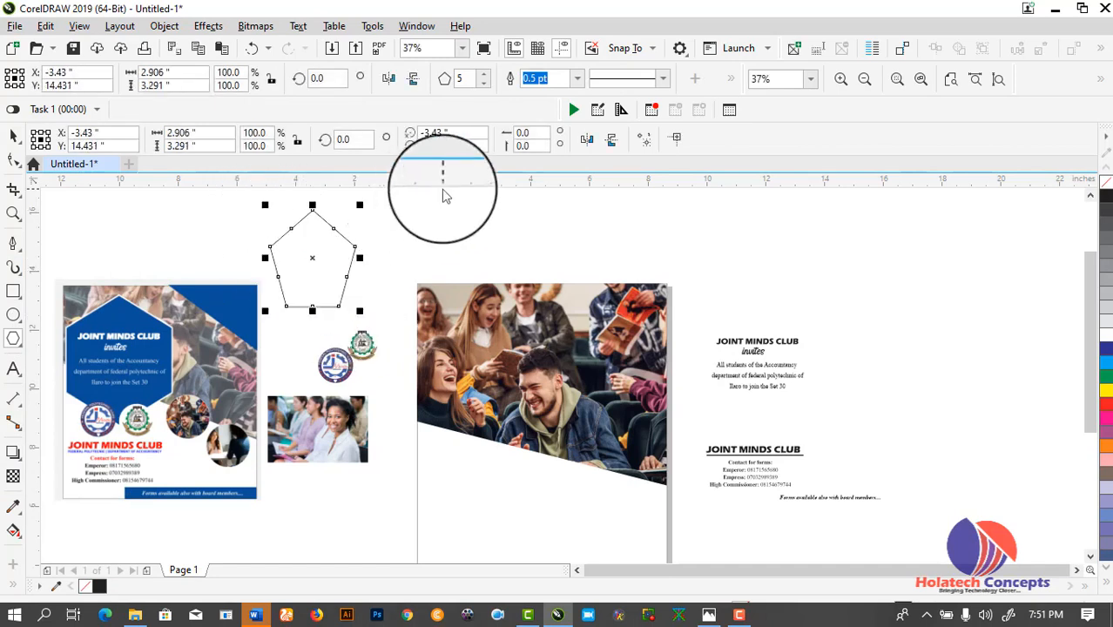
{"action": "left_click", "coordinate": [485, 83]}
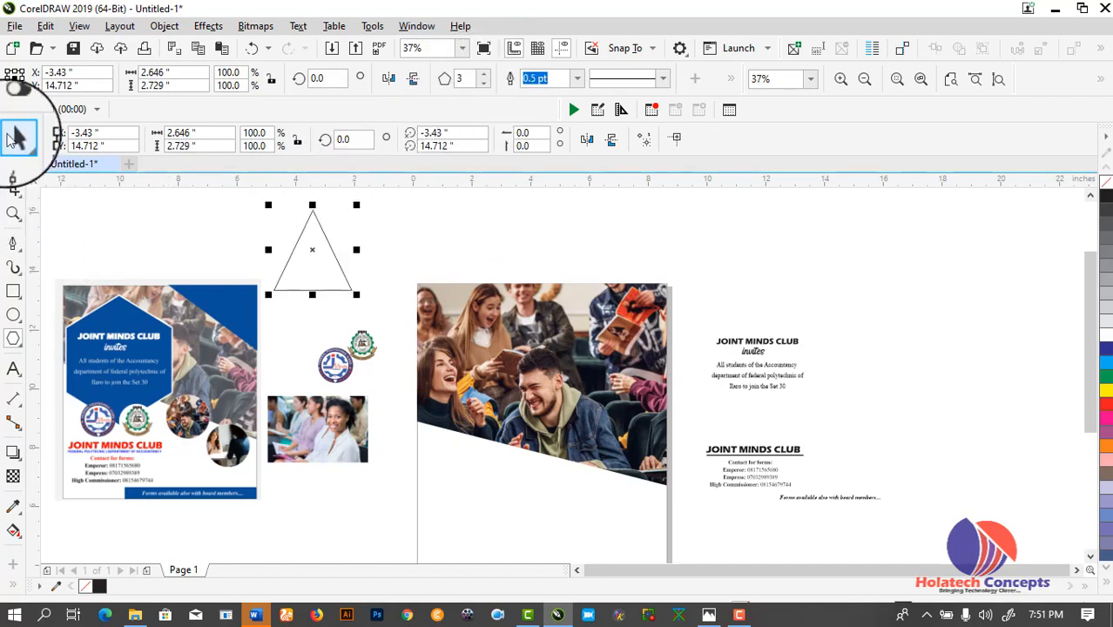
Step: Delete the three-sided polygon and trace the reference flyer's blue corner triangle with the Pen tool, about 3.1 x 2.4 inches
{"action": "left_click", "coordinate": [15, 138]}
{"action": "key", "text": "Delete"}
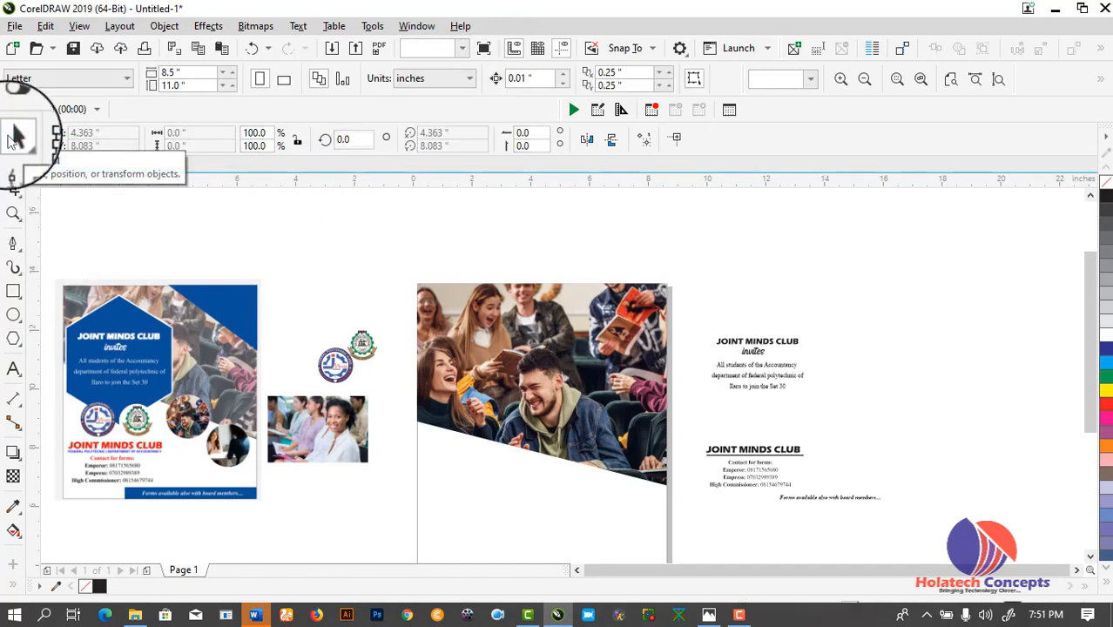
{"action": "left_click", "coordinate": [21, 247]}
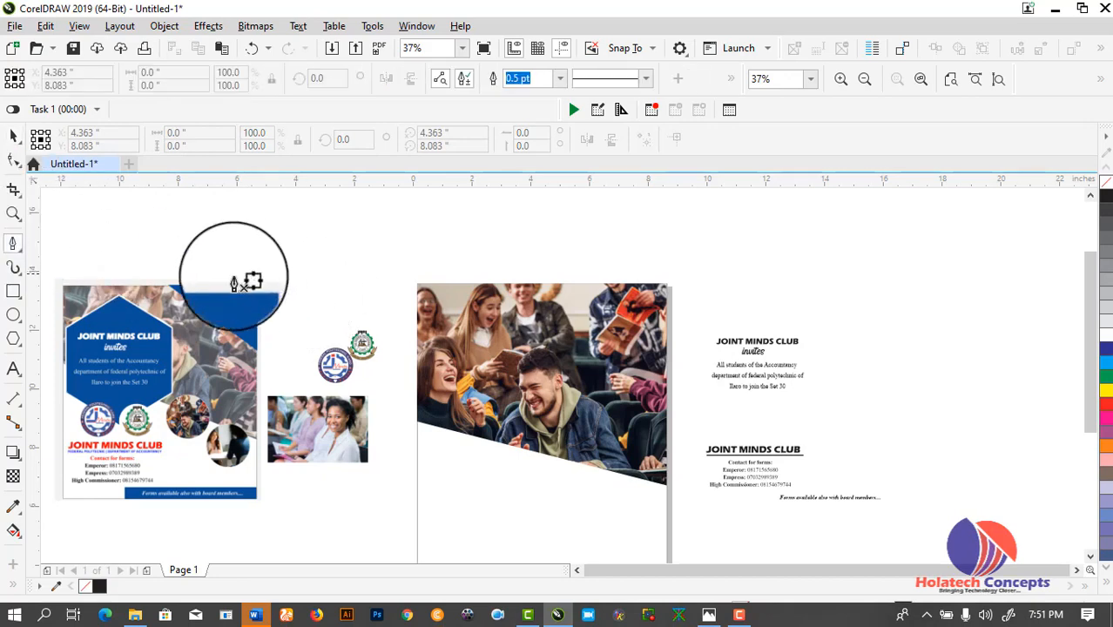
{"action": "left_click", "coordinate": [172, 288]}
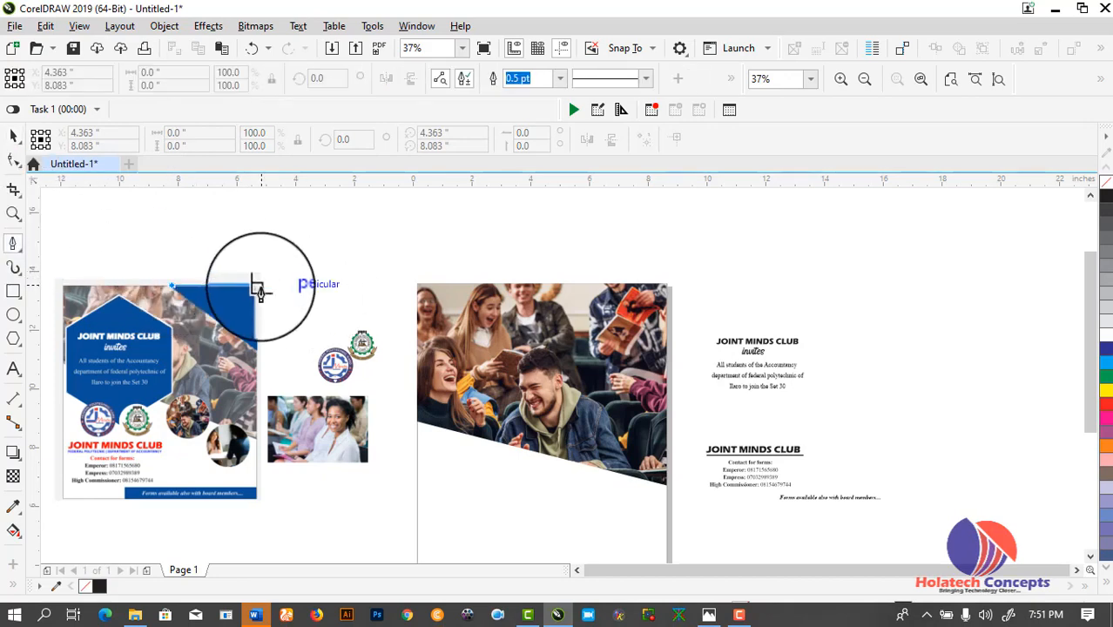
{"action": "left_click", "coordinate": [261, 285]}
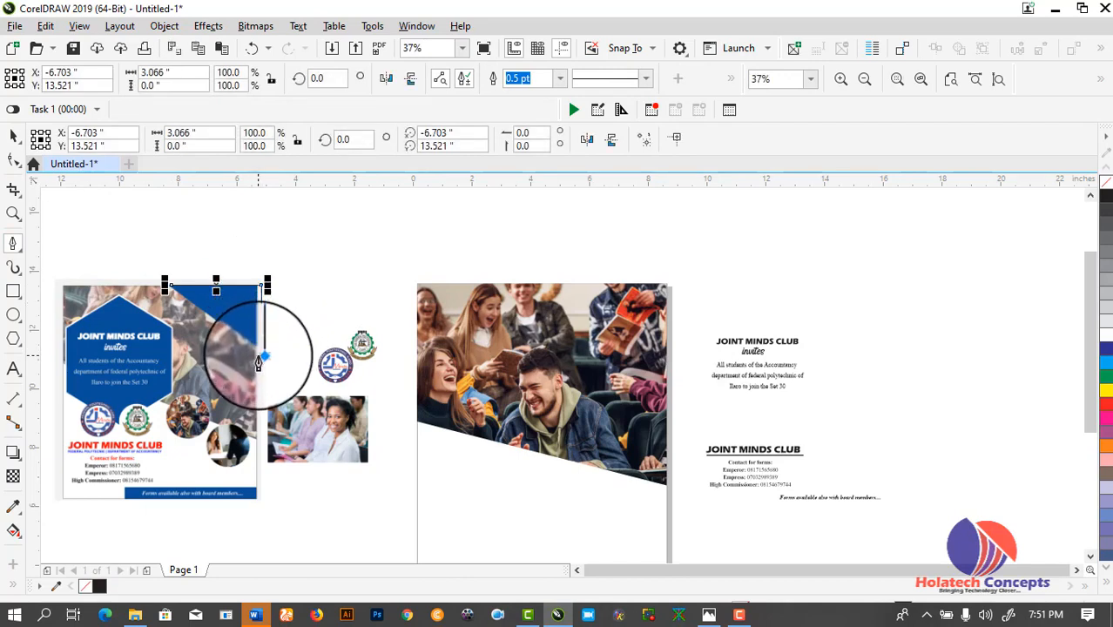
{"action": "left_click", "coordinate": [261, 357]}
{"action": "left_click", "coordinate": [172, 288]}
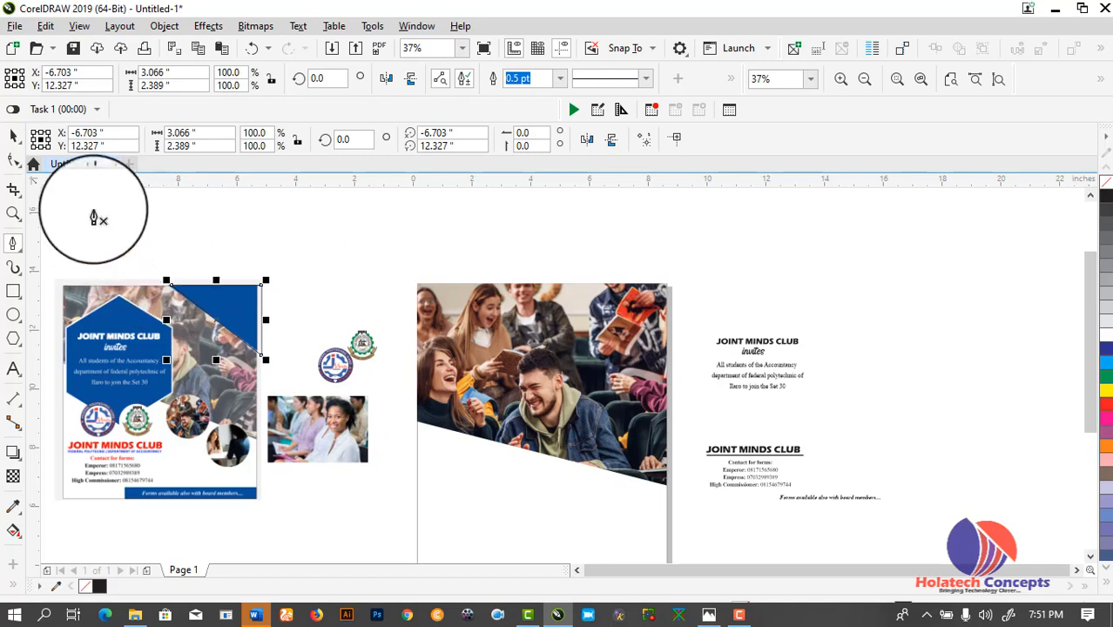
Step: Move the traced triangle off the reference flyer into the empty area above the two logos
{"action": "left_click", "coordinate": [16, 137]}
{"action": "left_click_drag", "start_coordinate": [235, 305], "coordinate": [350, 250]}
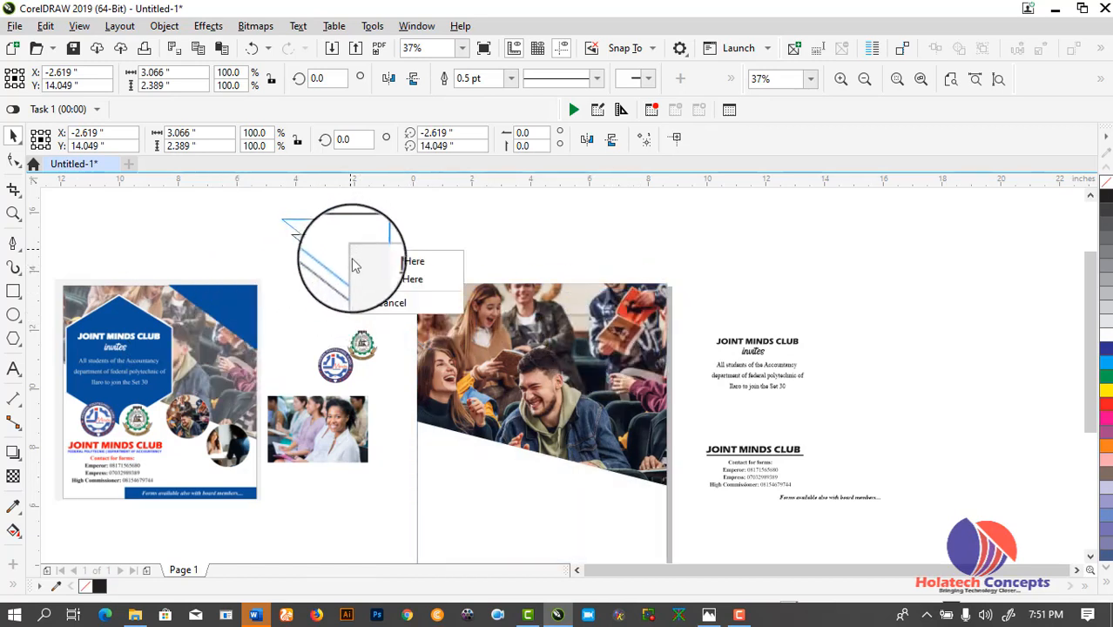
{"action": "left_click", "coordinate": [518, 247]}
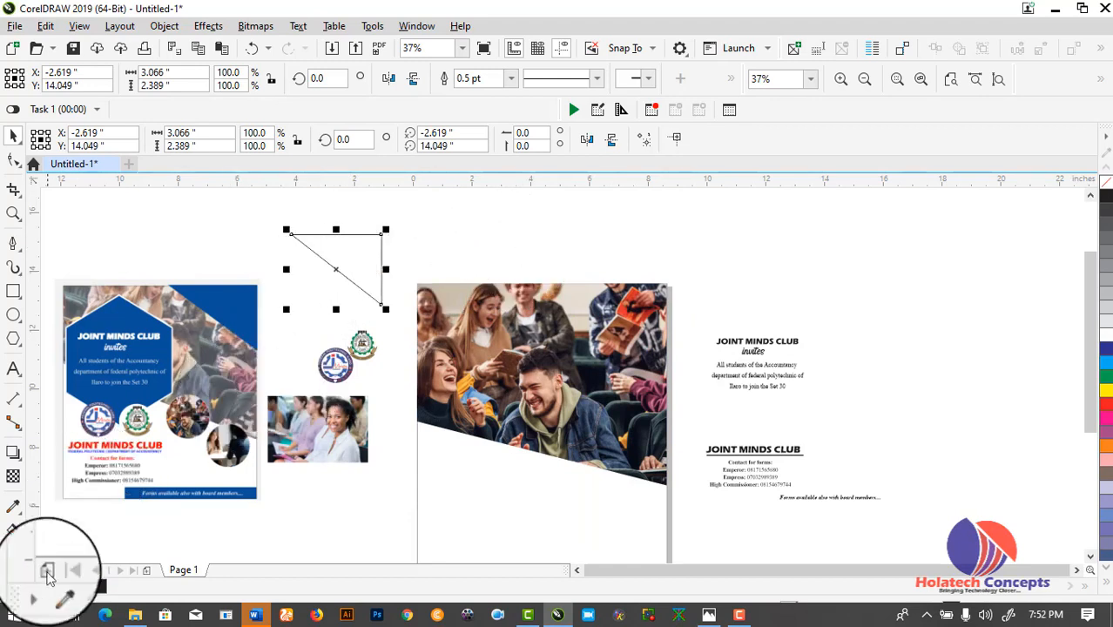
Step: Fill the triangle with the blue sampled from the reference flyer's corner and remove its outline
{"action": "left_click", "coordinate": [15, 510]}
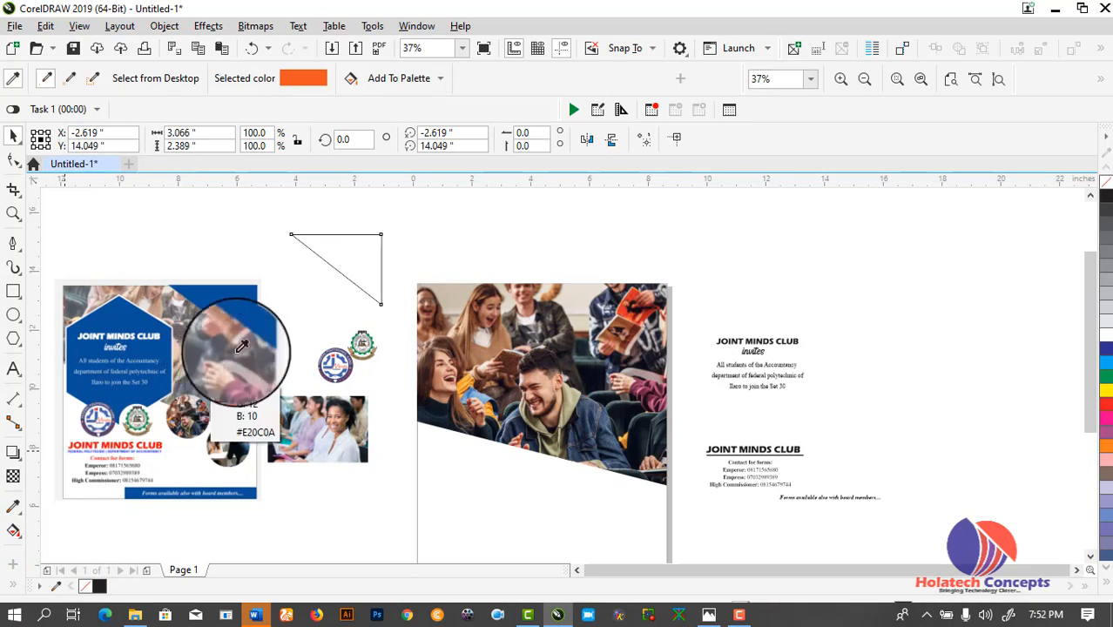
{"action": "left_click", "coordinate": [236, 299]}
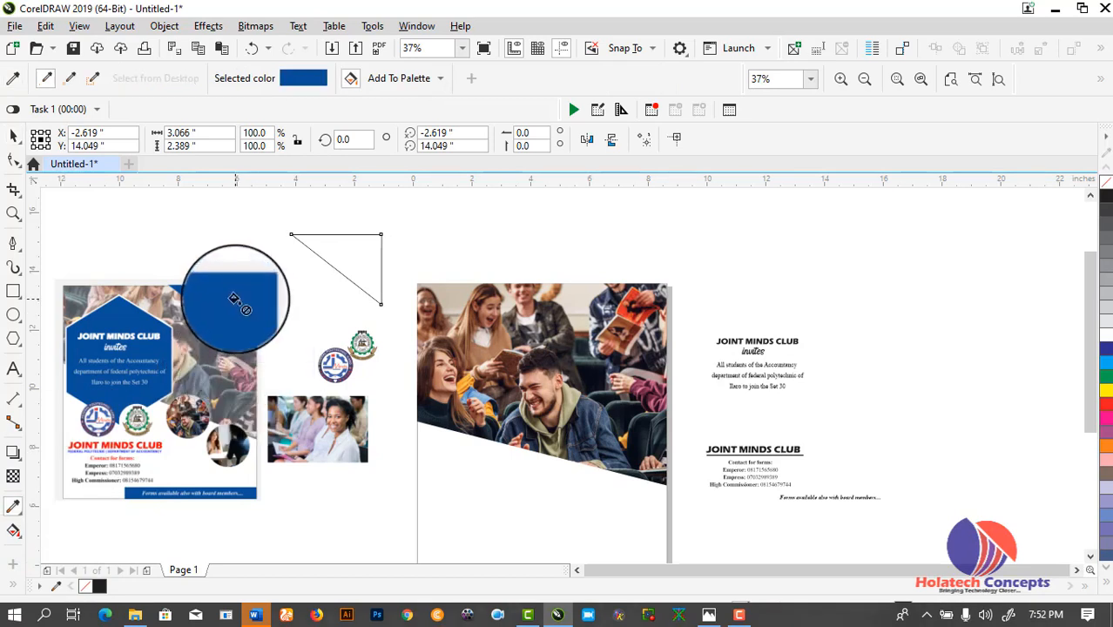
{"action": "left_click", "coordinate": [345, 249]}
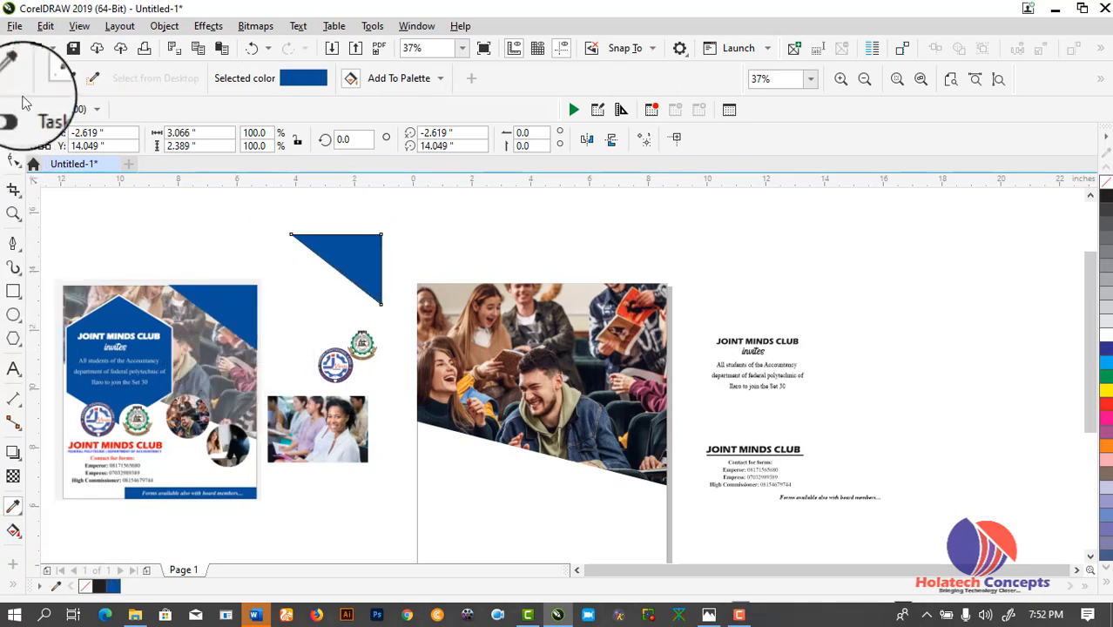
{"action": "left_click", "coordinate": [16, 133]}
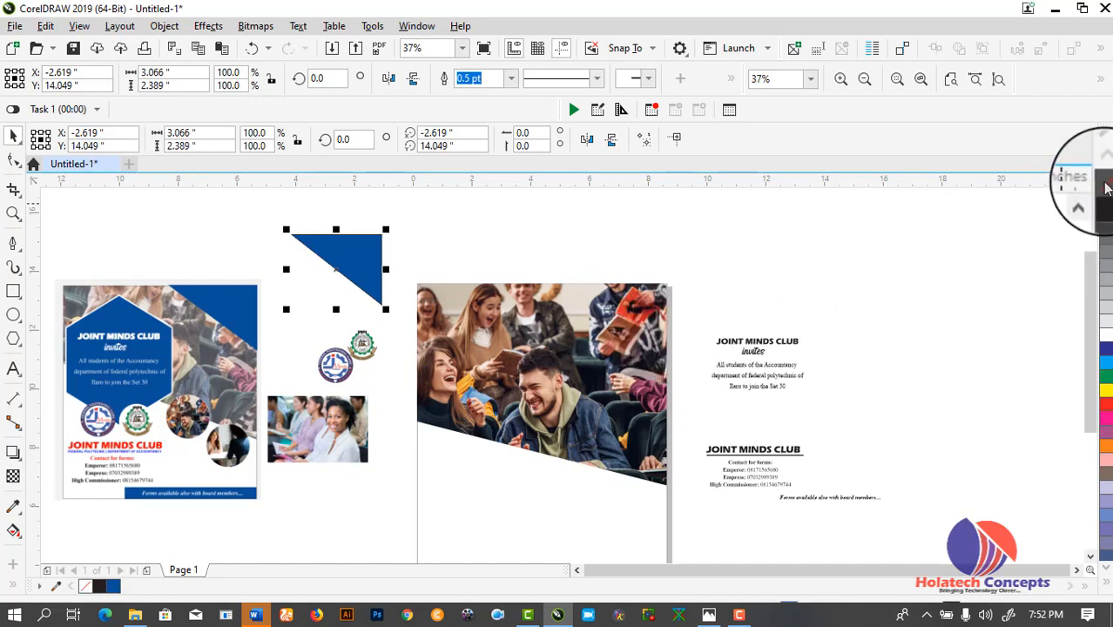
Step: PowerClip the blue triangle inside the page frame and enlarge it there to about 4.5 x 3.5 inches, covering the page's upper-right corner
{"action": "left_click_drag", "start_coordinate": [358, 261], "coordinate": [630, 317]}
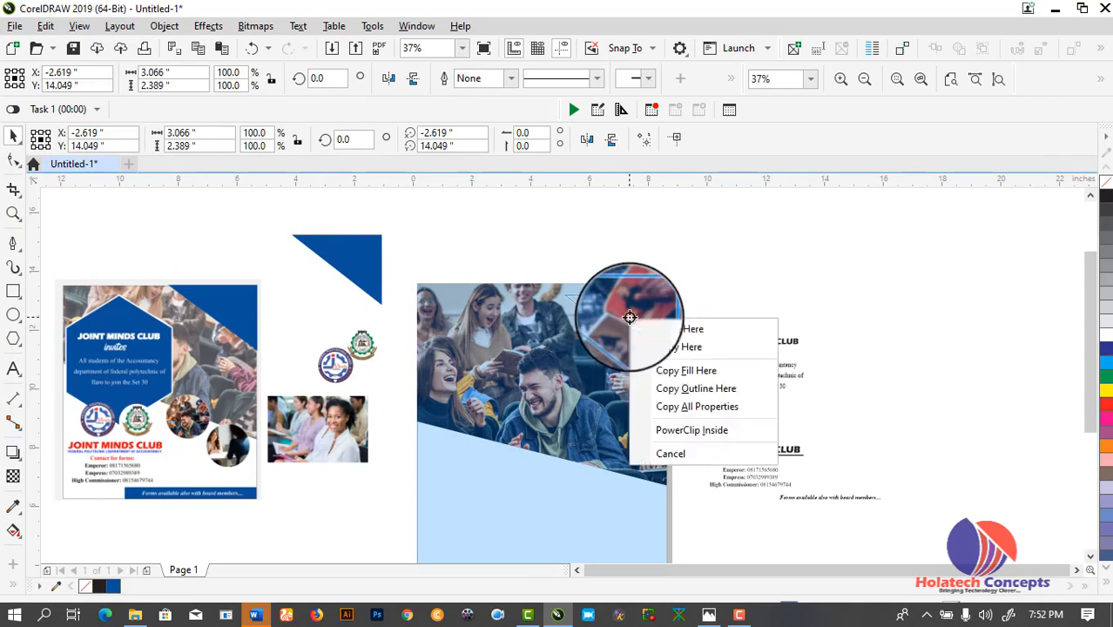
{"action": "left_click", "coordinate": [706, 435]}
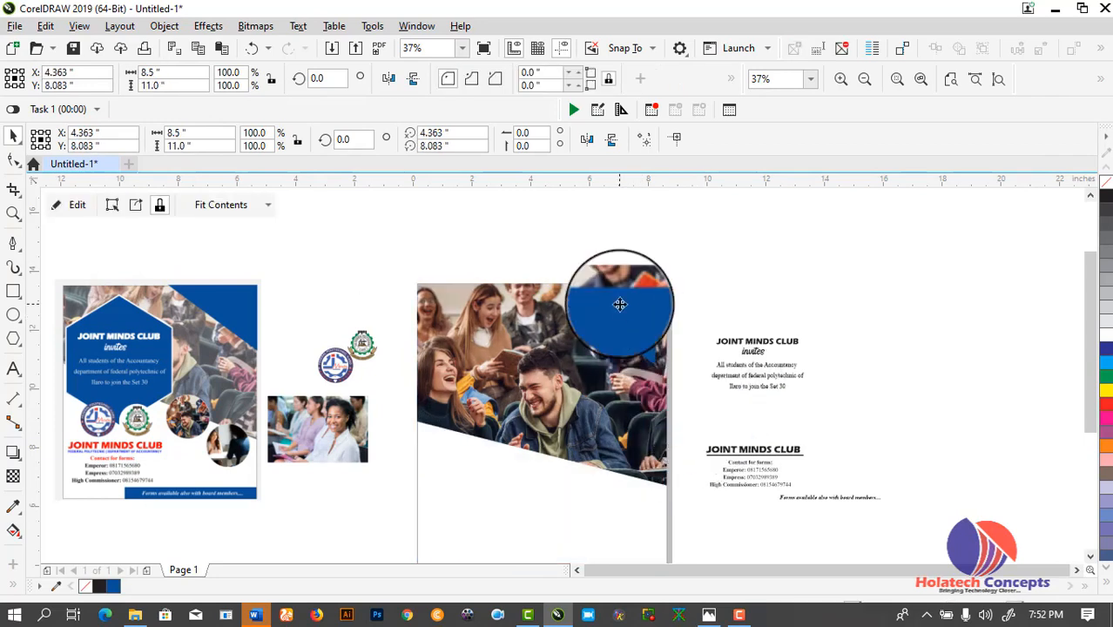
{"action": "double_click", "coordinate": [620, 304]}
{"action": "left_click", "coordinate": [545, 305]}
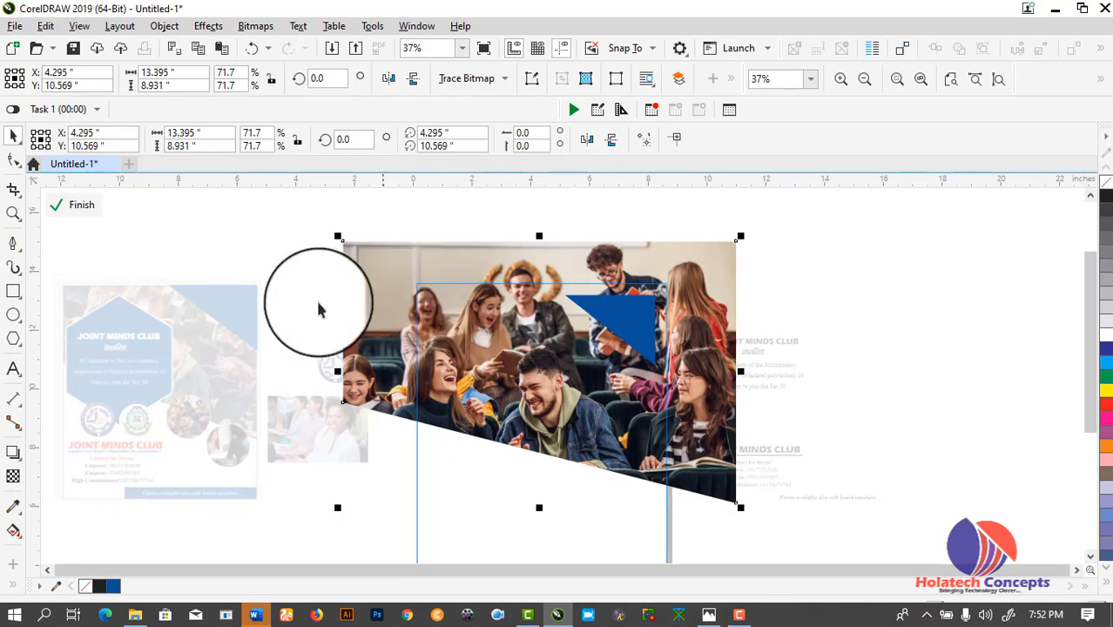
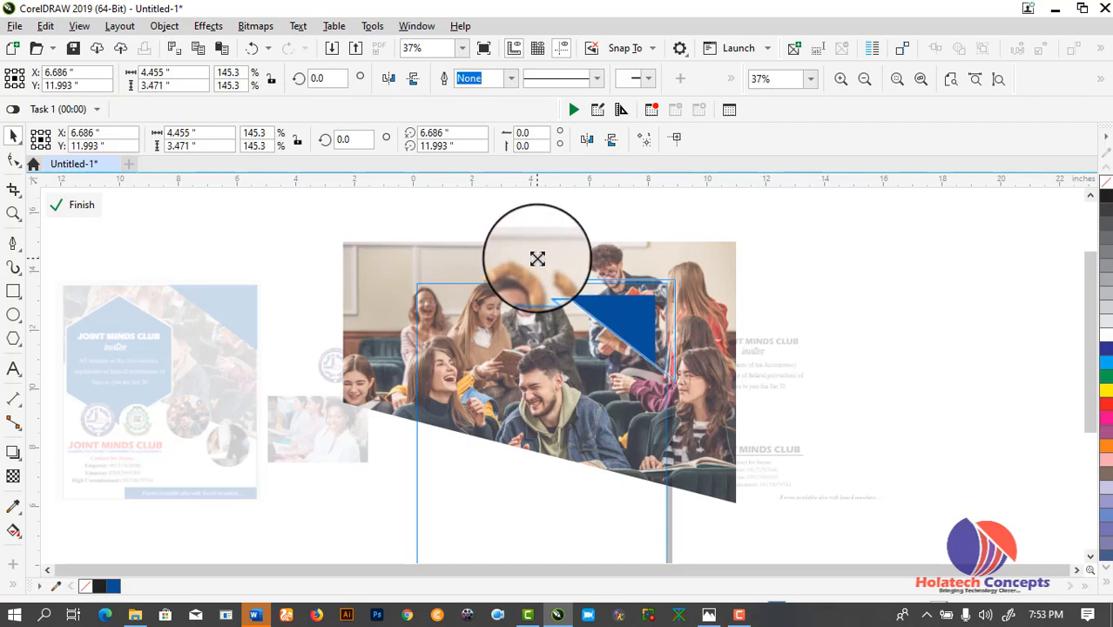
{"action": "left_click", "coordinate": [840, 293], "text": "ctrl"}
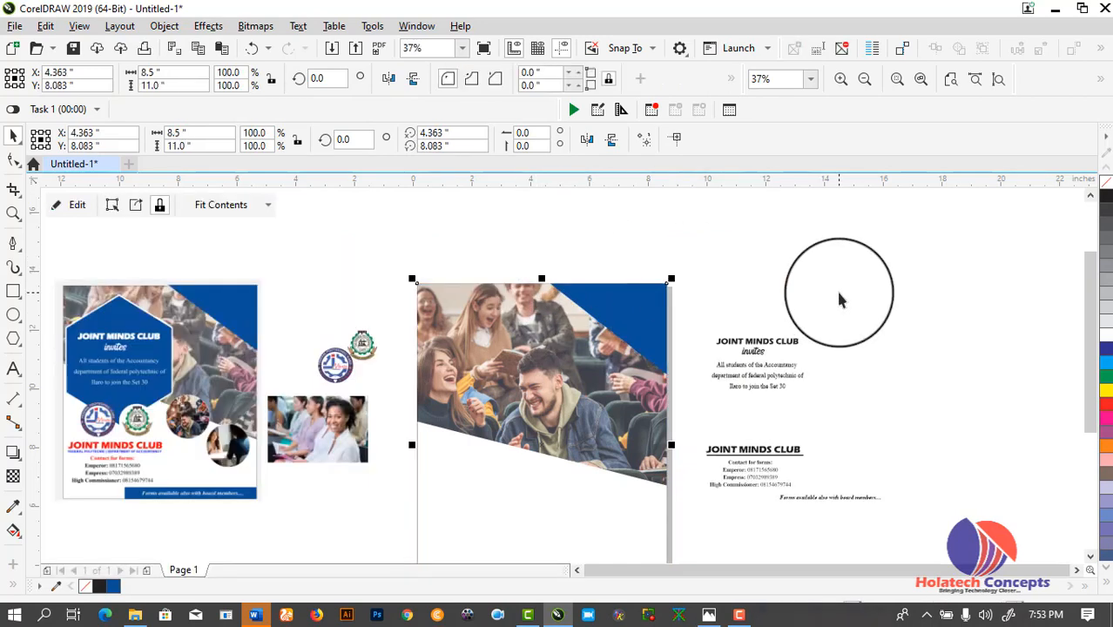
{"action": "left_click", "coordinate": [745, 242]}
Step: Draw a 6-sided polygon about 3.8 x 4.8 inches over the lower-left part of the group photo
{"action": "scroll", "coordinate": [706, 281], "scroll_direction": "down", "scroll_amount": 1}
{"action": "scroll", "coordinate": [706, 281], "scroll_direction": "up", "scroll_amount": 1}
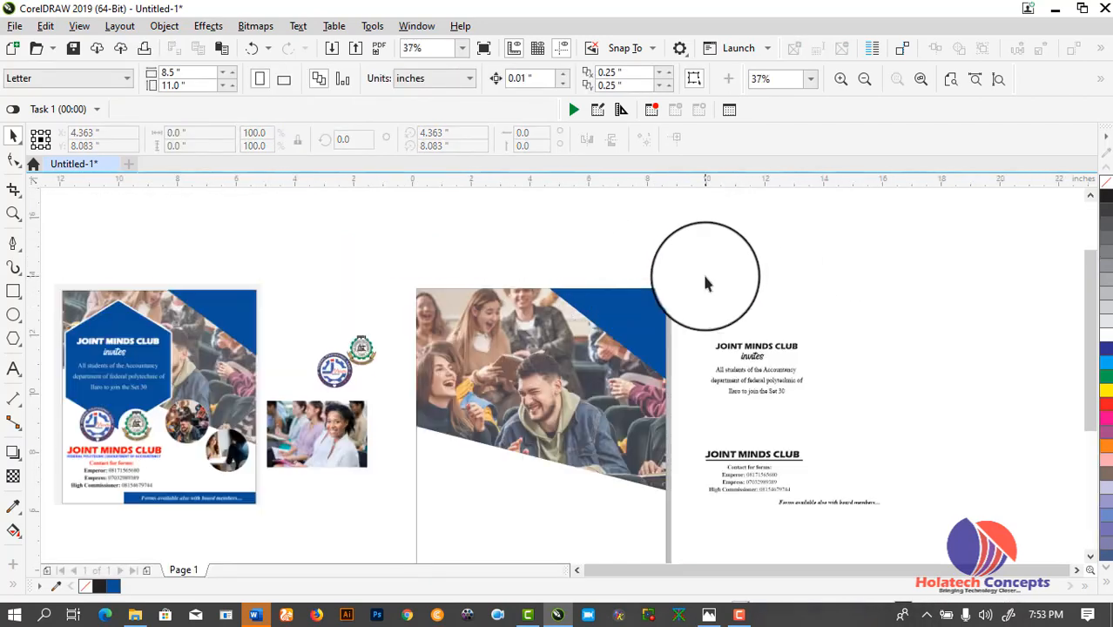
{"action": "left_click_drag", "start_coordinate": [1093, 266], "coordinate": [1094, 295]}
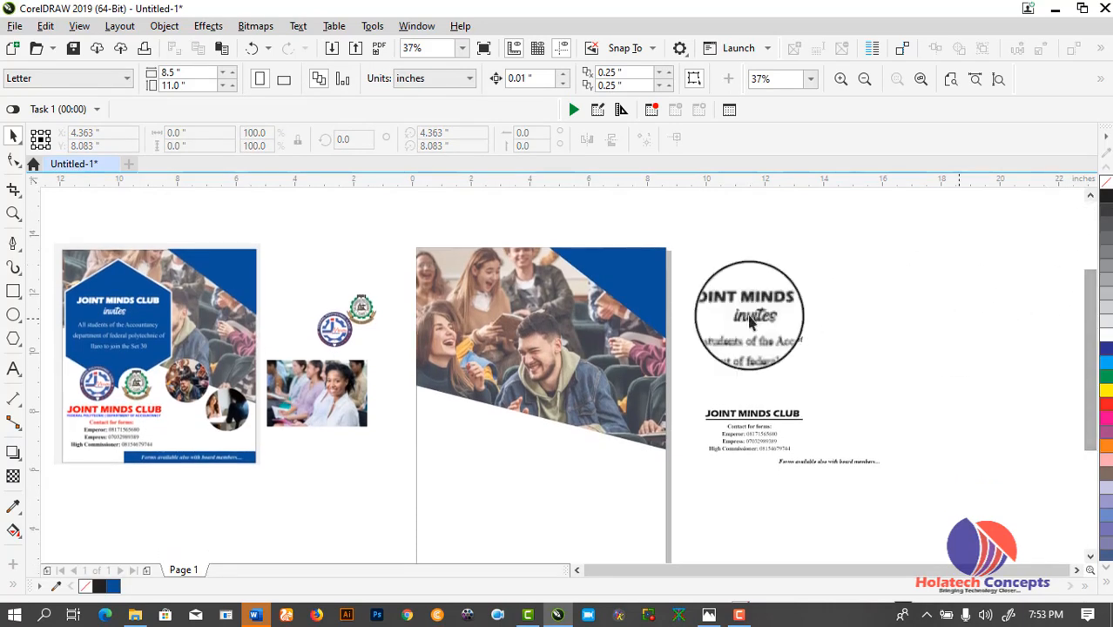
{"action": "left_click", "coordinate": [14, 340]}
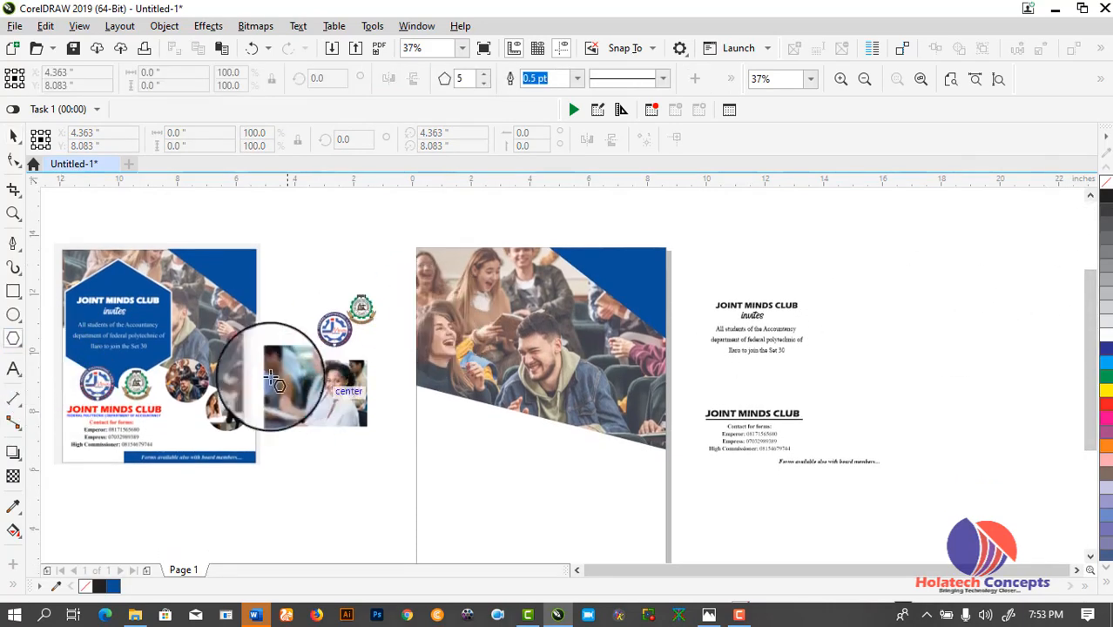
{"action": "left_click_drag", "start_coordinate": [446, 335], "coordinate": [571, 462]}
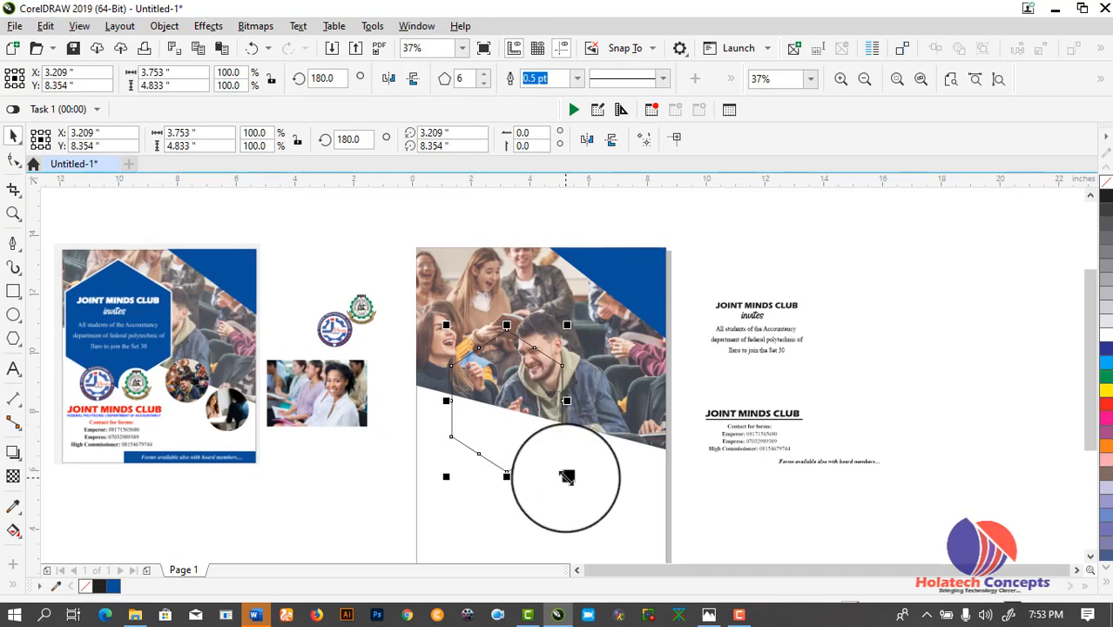
Step: Enlarge the hexagon to about 5 x 6.4 inches and position it in the left half of the page
{"action": "left_click_drag", "start_coordinate": [593, 488], "coordinate": [604, 503]}
{"action": "left_click_drag", "start_coordinate": [544, 449], "coordinate": [554, 443]}
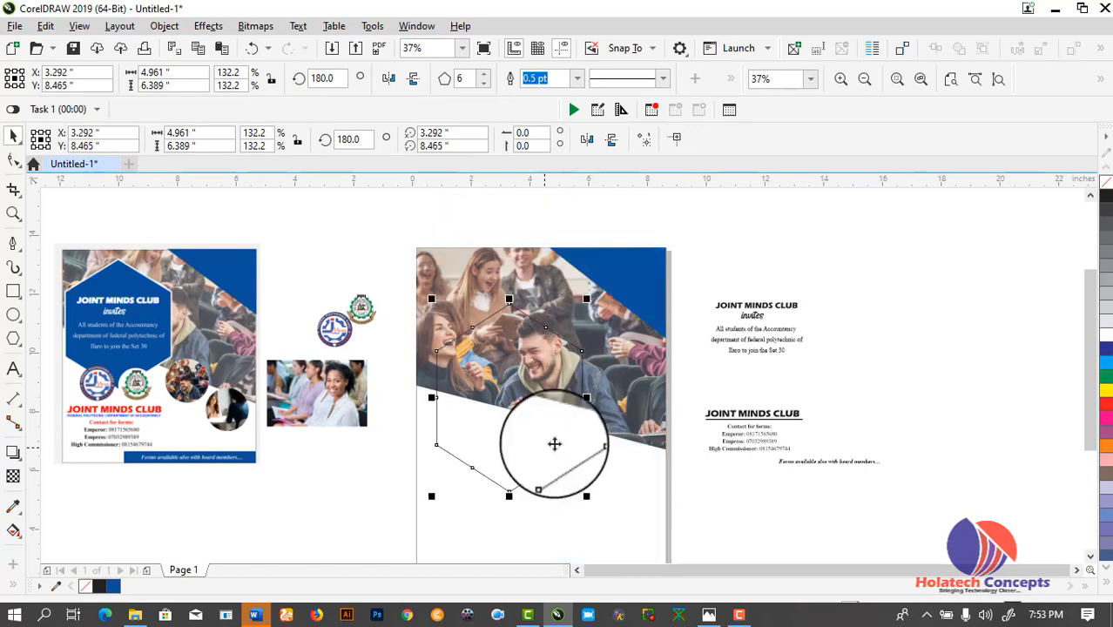
{"action": "left_click", "coordinate": [807, 243]}
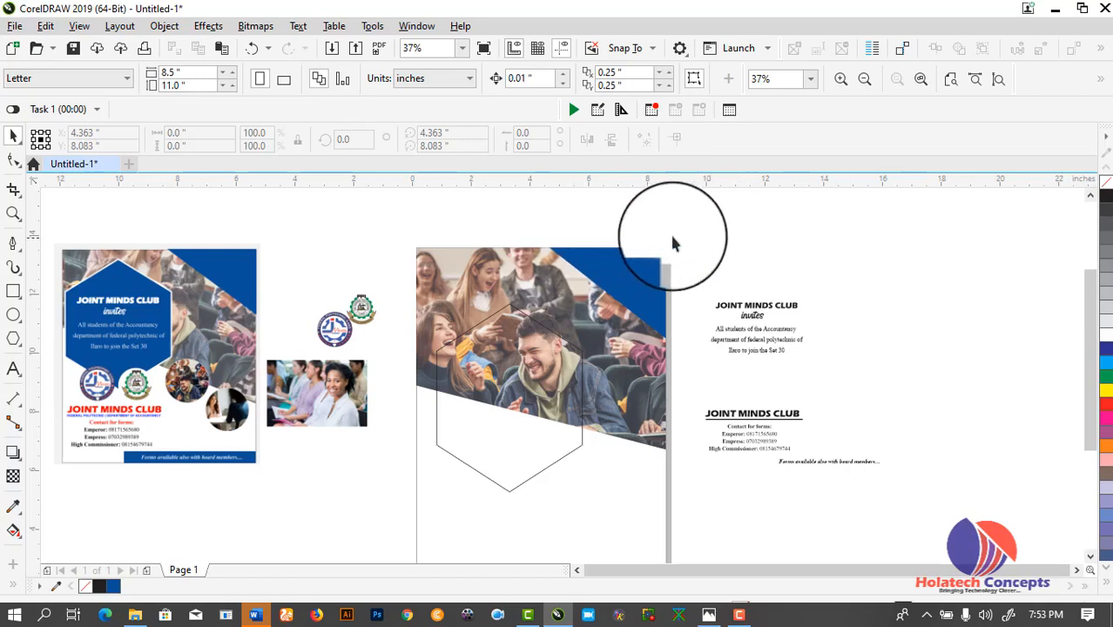
Step: Place margin guidelines inside the page edges: vertical at about 0.49 and 8.29 inches, horizontal at about 13.08 and 3.08 inches
{"action": "left_click_drag", "start_coordinate": [442, 184], "coordinate": [455, 262]}
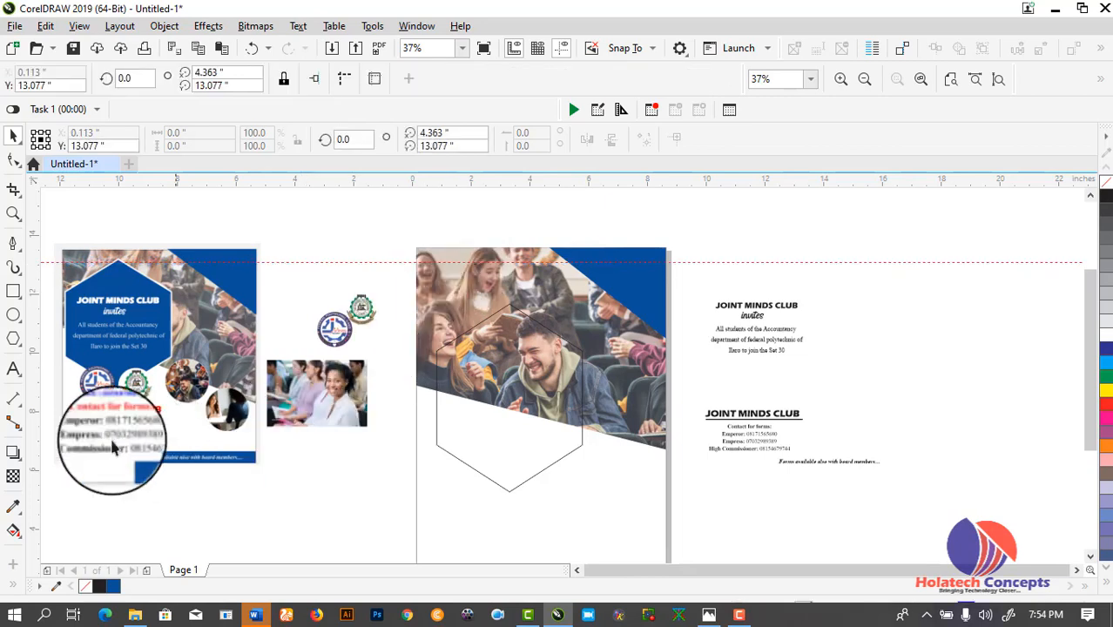
{"action": "left_click_drag", "start_coordinate": [37, 377], "coordinate": [427, 423]}
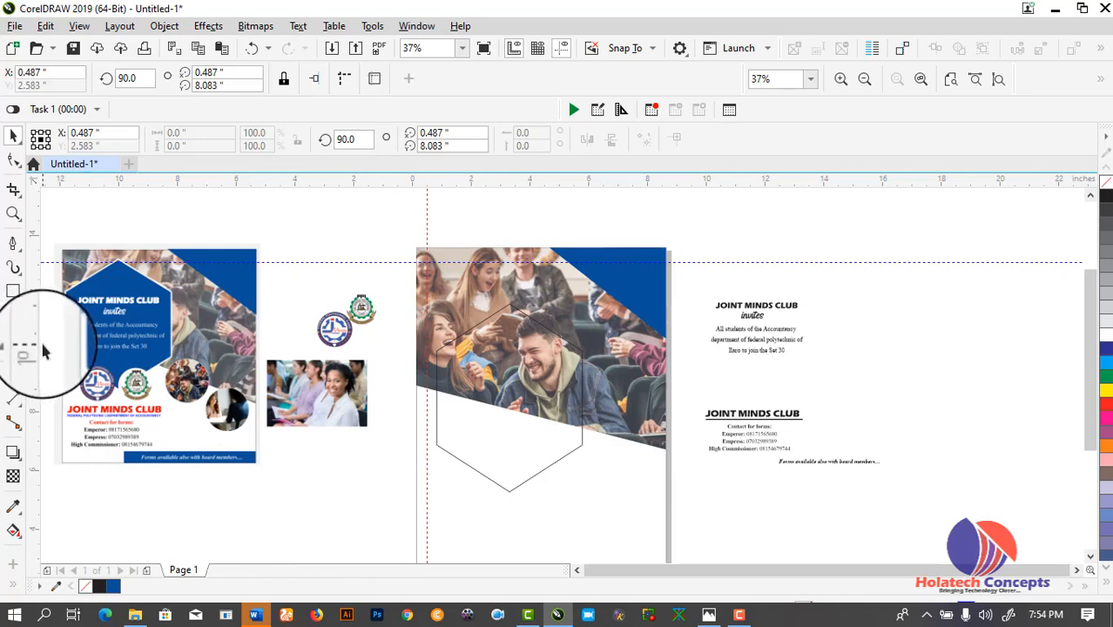
{"action": "left_click_drag", "start_coordinate": [38, 351], "coordinate": [658, 466]}
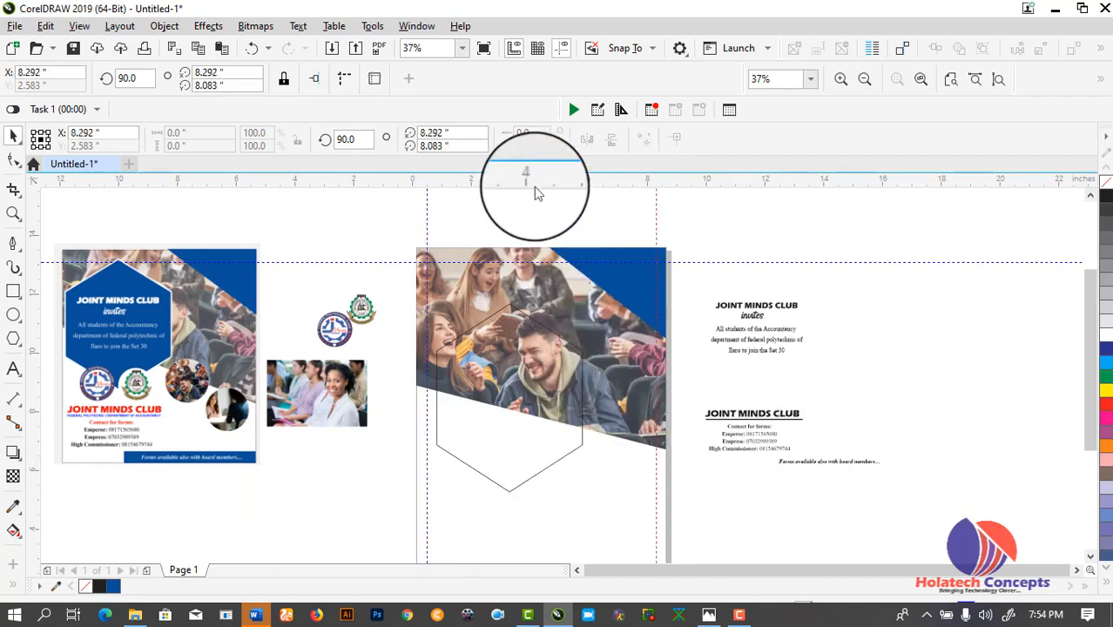
{"action": "left_click_drag", "start_coordinate": [532, 184], "coordinate": [565, 498]}
{"action": "left_click_drag", "start_coordinate": [459, 458], "coordinate": [522, 514]}
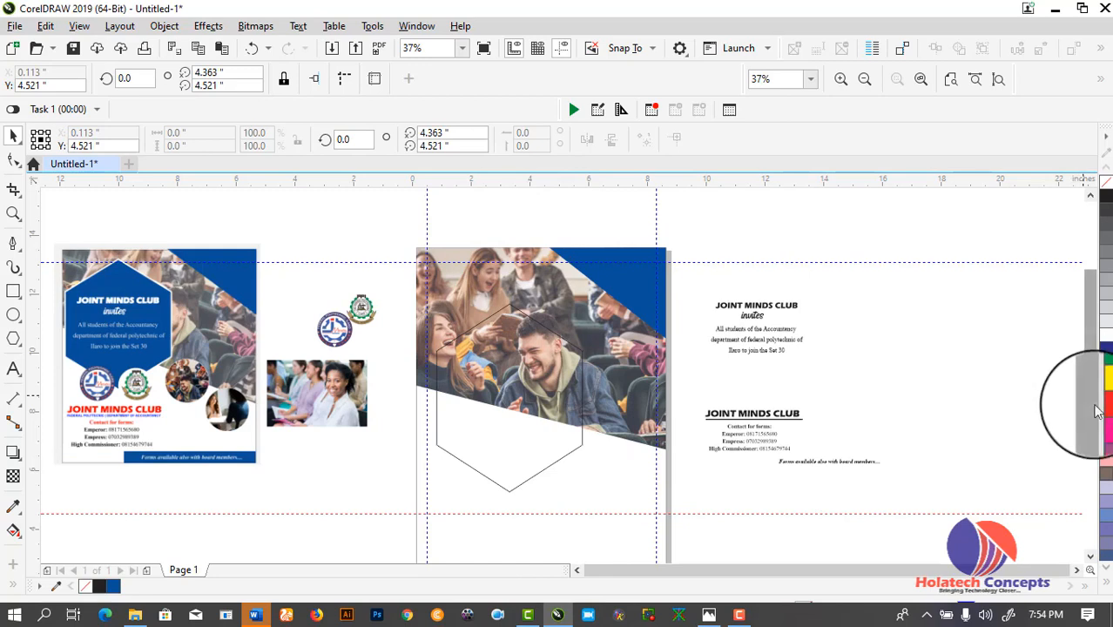
{"action": "left_click_drag", "start_coordinate": [1091, 396], "coordinate": [1107, 461]}
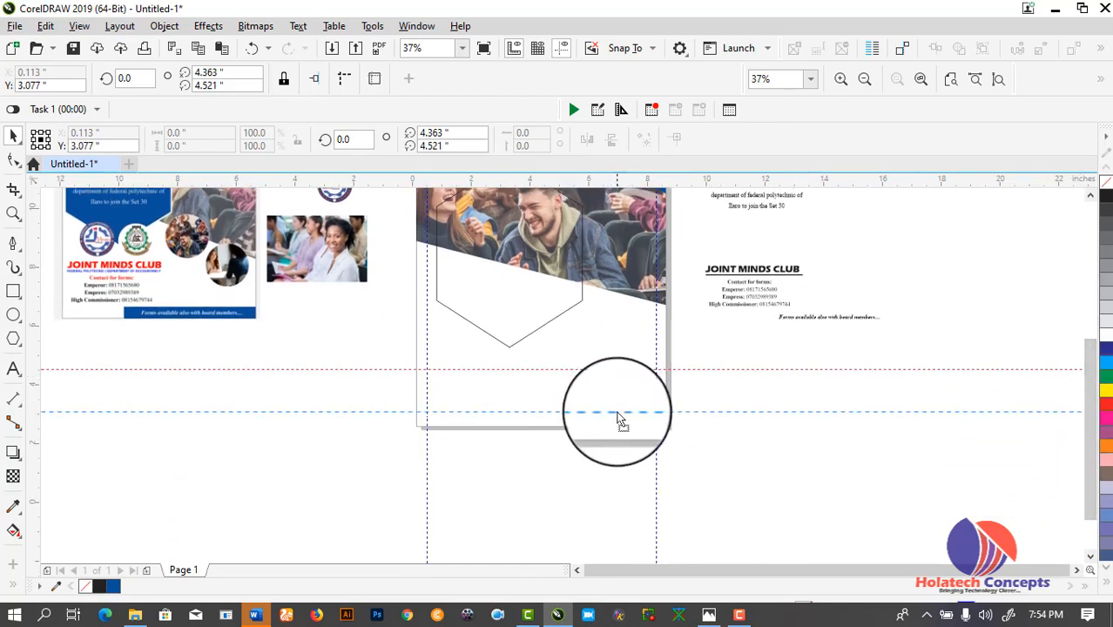
{"action": "left_click_drag", "start_coordinate": [619, 419], "coordinate": [621, 415]}
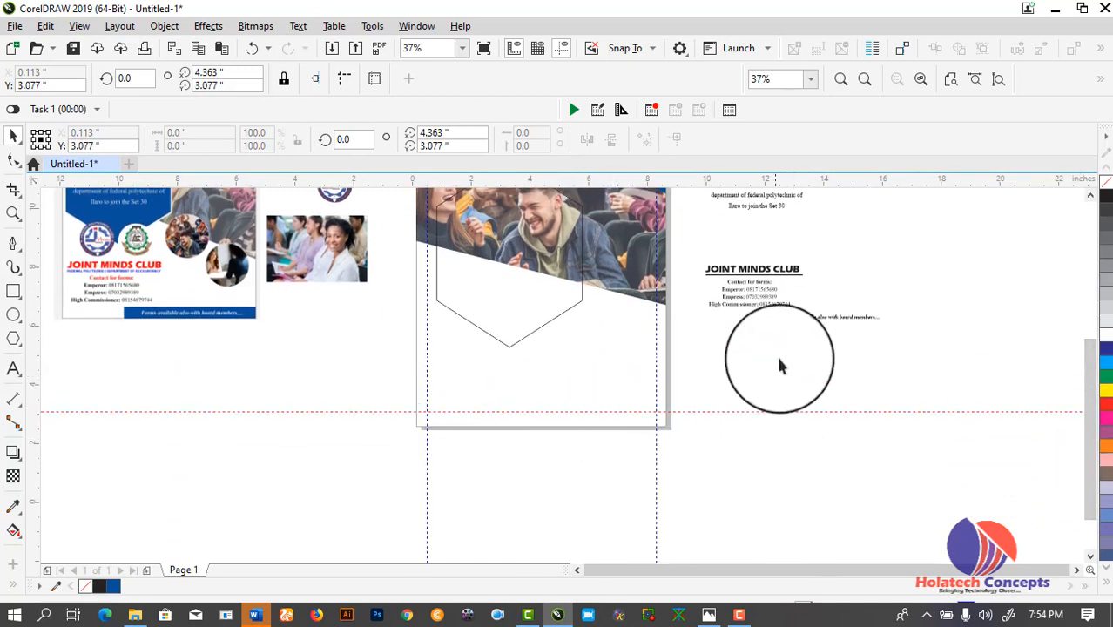
Step: Move the horizontal guidelines closer to the page edges, the upper to about 13.29 inches and the lower to about 2.89 inches
{"action": "left_click", "coordinate": [998, 80]}
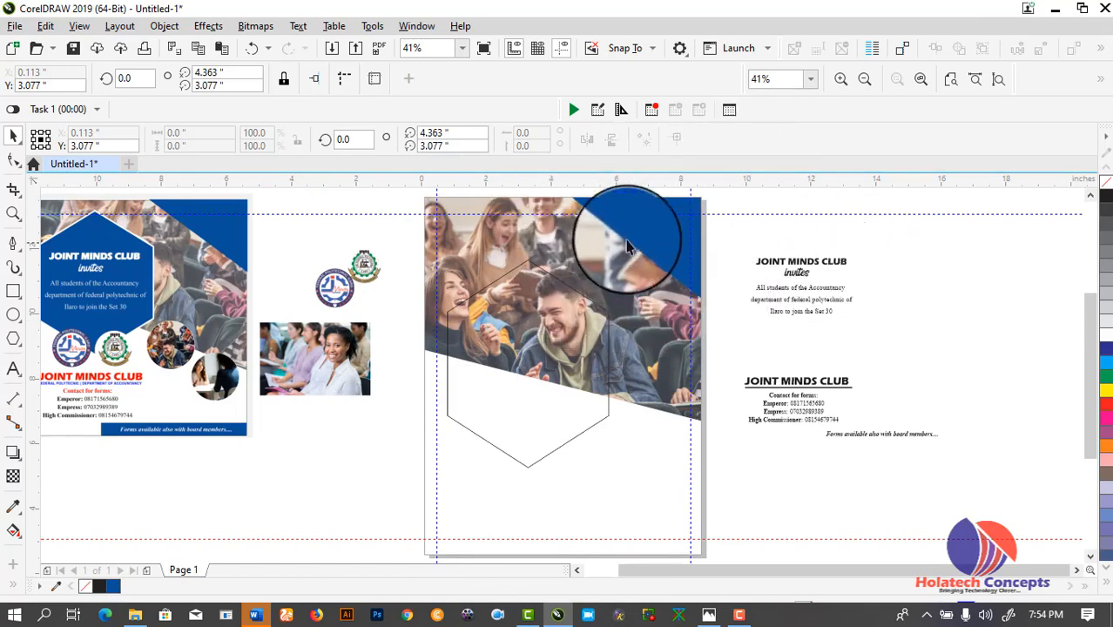
{"action": "left_click_drag", "start_coordinate": [605, 213], "coordinate": [606, 206]}
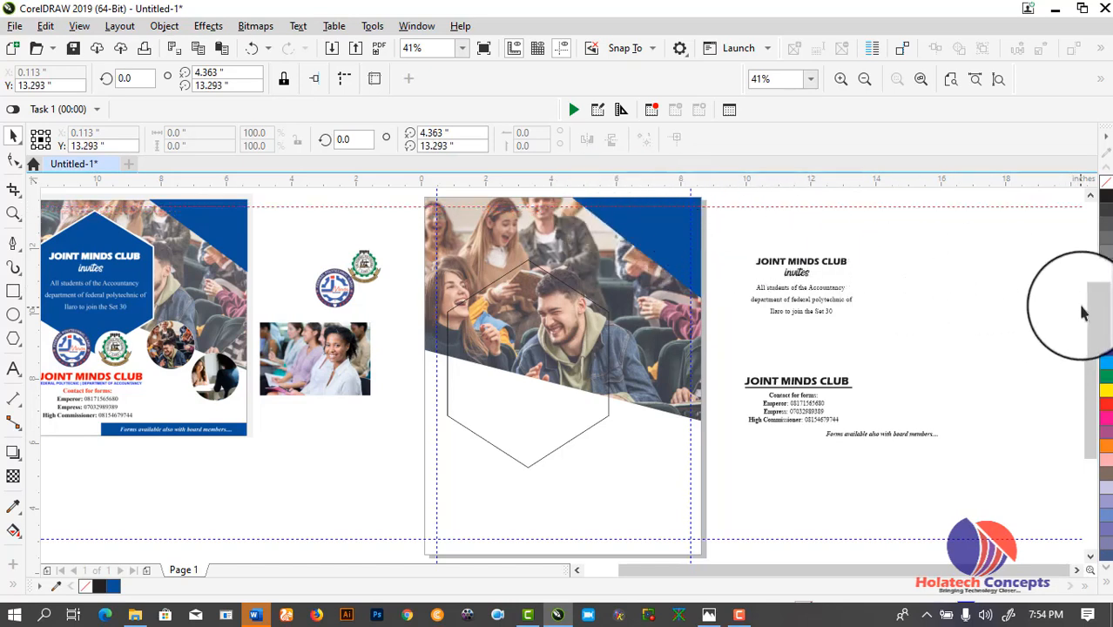
{"action": "left_click_drag", "start_coordinate": [1098, 312], "coordinate": [1087, 361]}
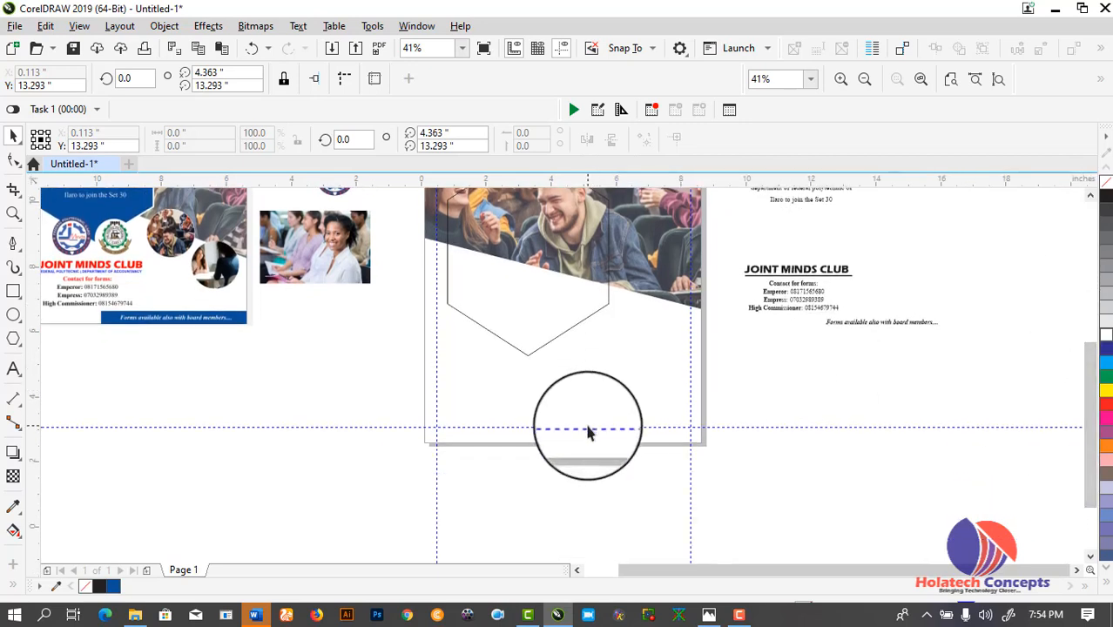
{"action": "left_click_drag", "start_coordinate": [590, 435], "coordinate": [591, 429]}
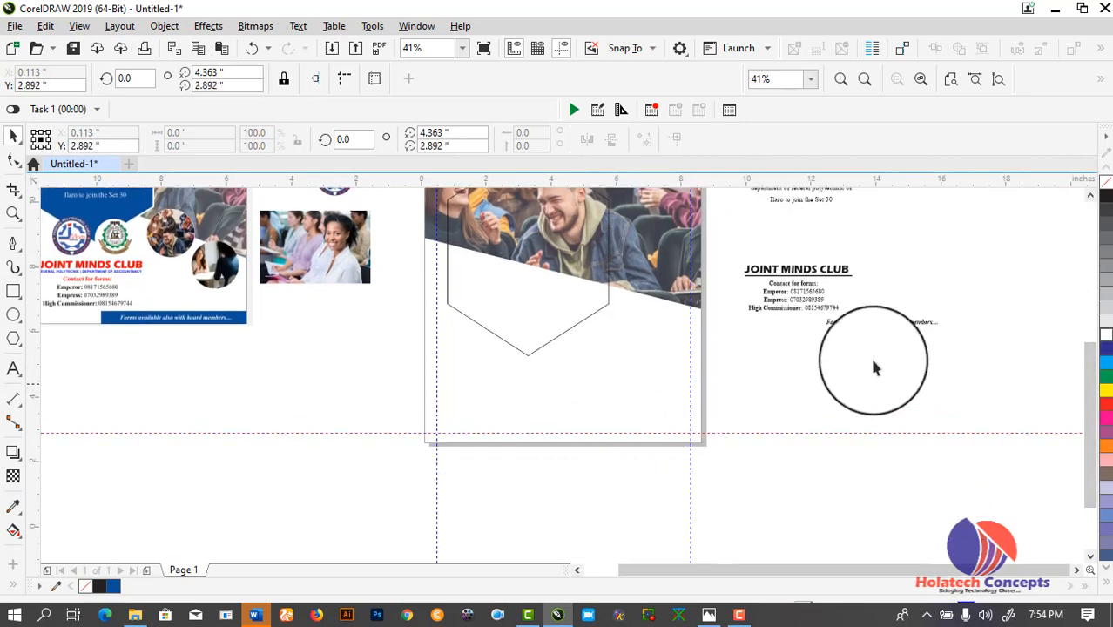
Step: Fill the hexagon with the sampled blue and give it a white outline
{"action": "left_click", "coordinate": [1079, 363]}
{"action": "left_click_drag", "start_coordinate": [1093, 360], "coordinate": [1096, 336]}
{"action": "left_click", "coordinate": [567, 390]}
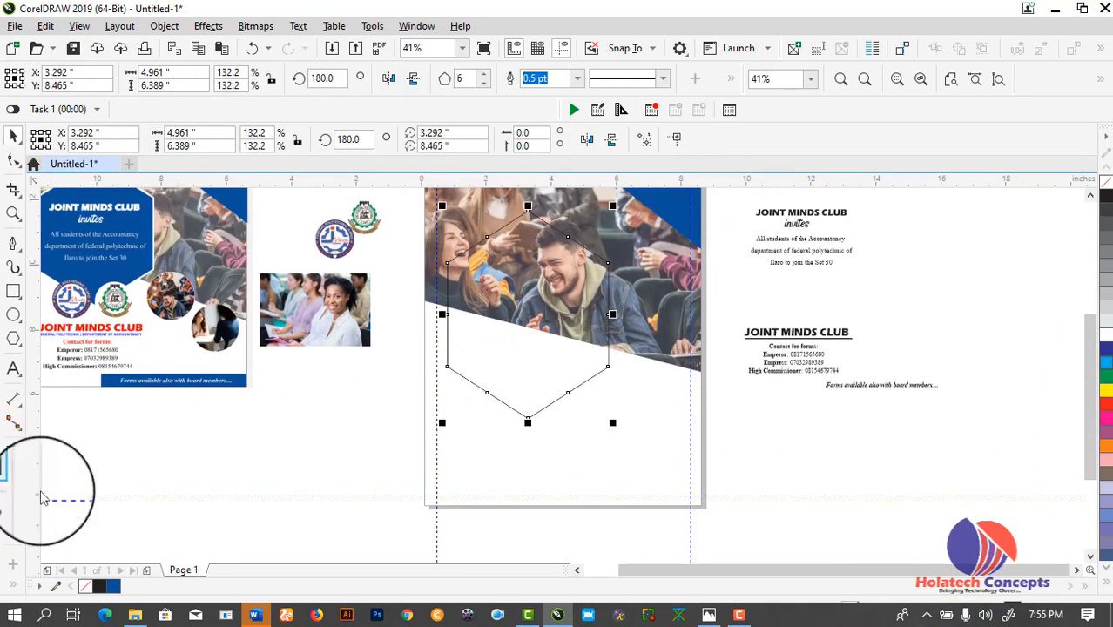
{"action": "left_click", "coordinate": [112, 586]}
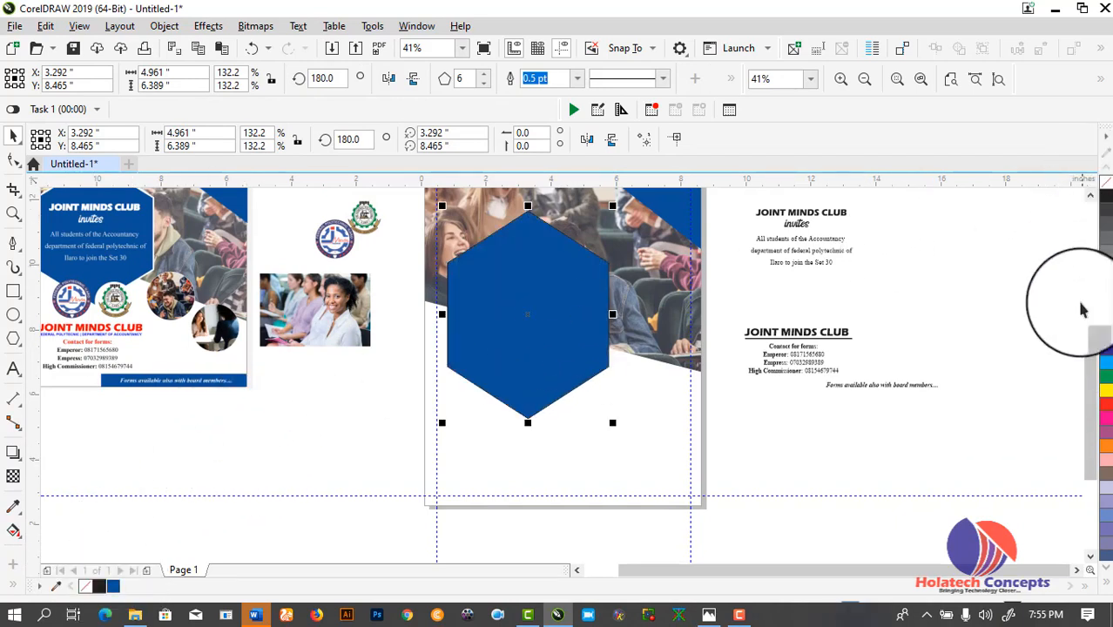
{"action": "left_click", "coordinate": [1105, 338]}
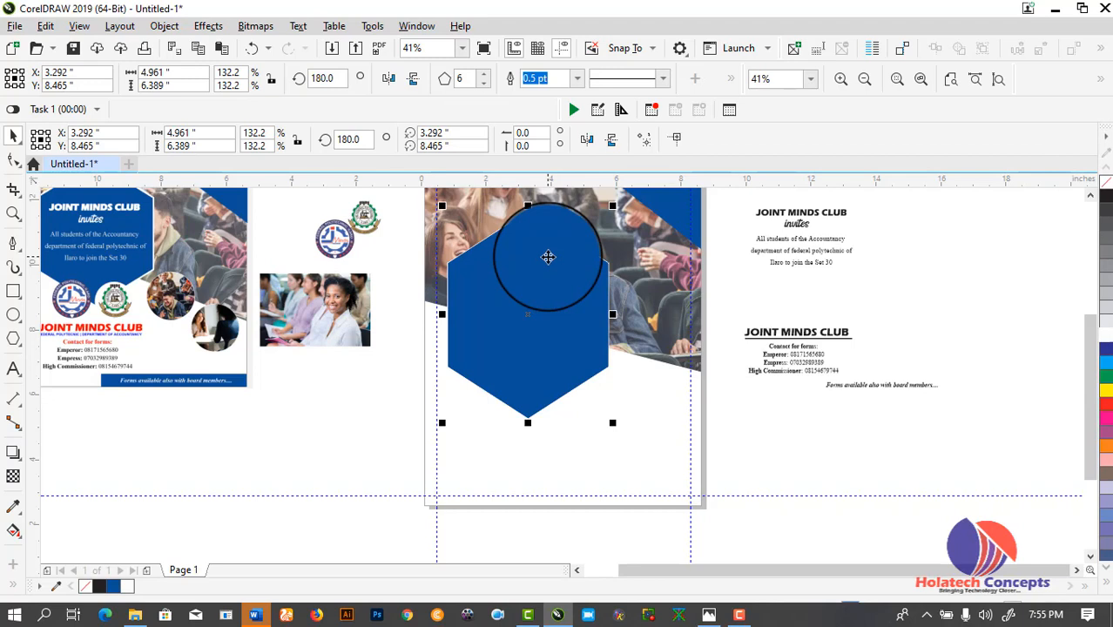
Step: Set the hexagon's outline width to 3 pt, placing it behind the fill and scaling it with the object
{"action": "key", "text": "F12"}
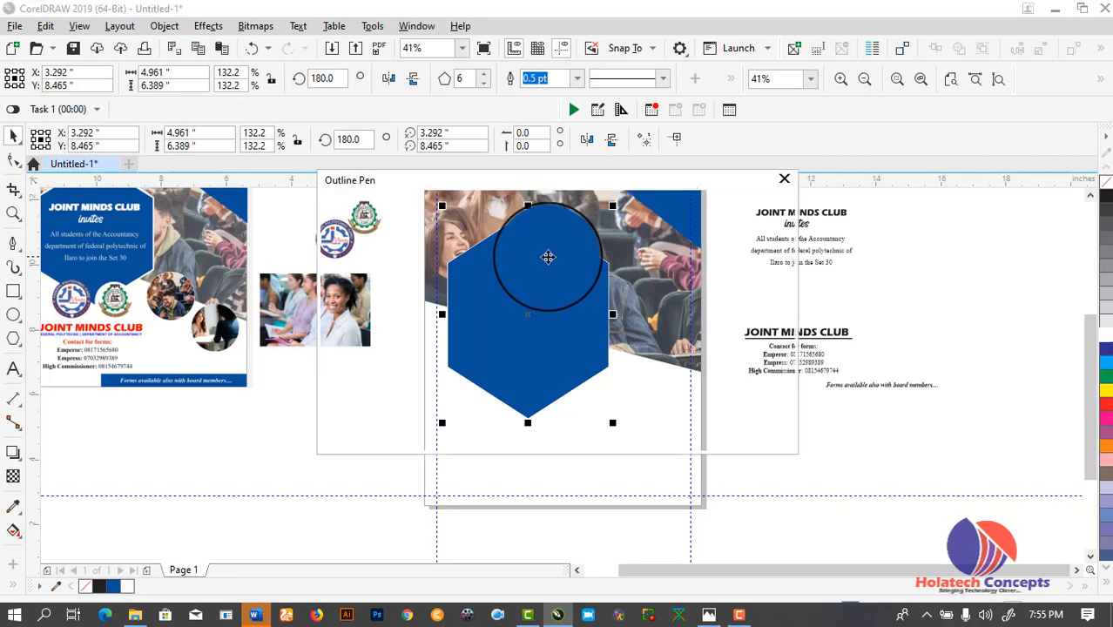
{"action": "left_click", "coordinate": [455, 259]}
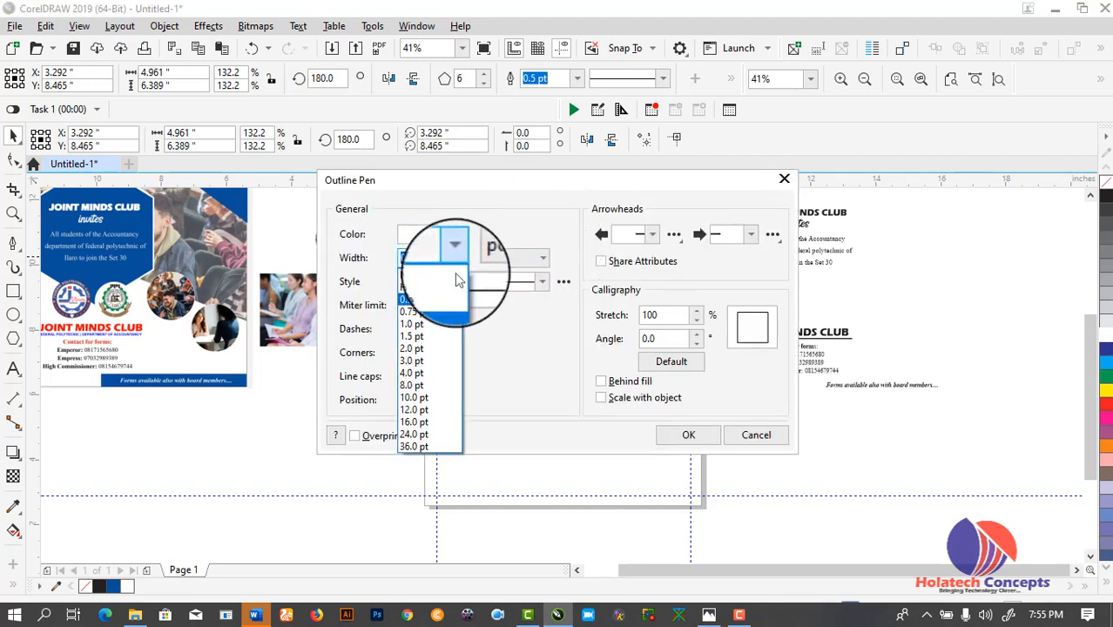
{"action": "left_click", "coordinate": [434, 364]}
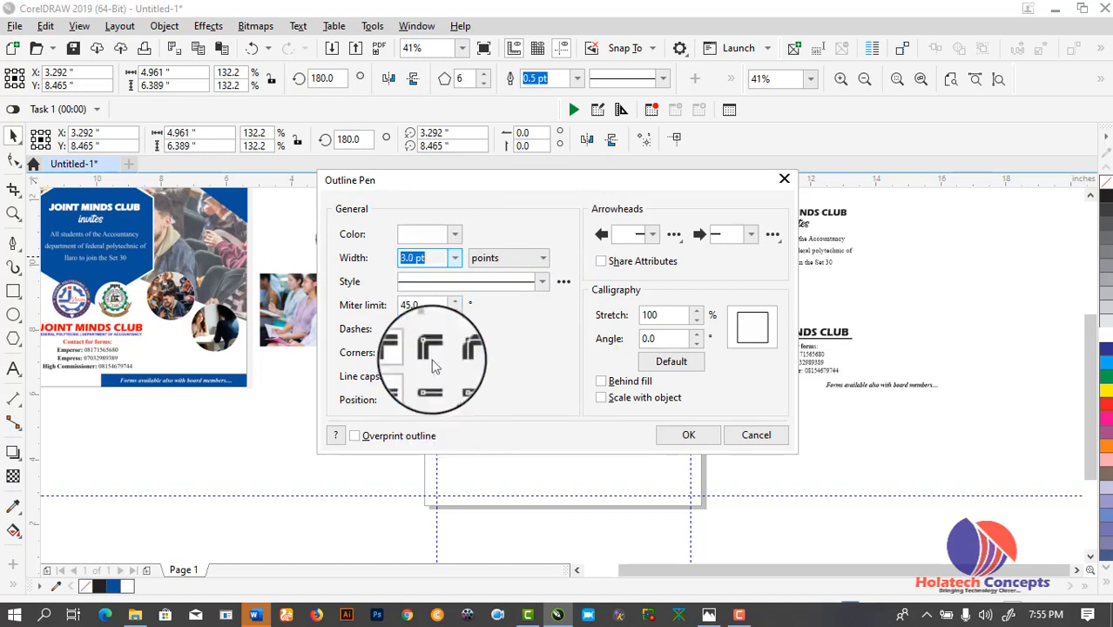
{"action": "left_click", "coordinate": [601, 381]}
{"action": "left_click", "coordinate": [615, 401]}
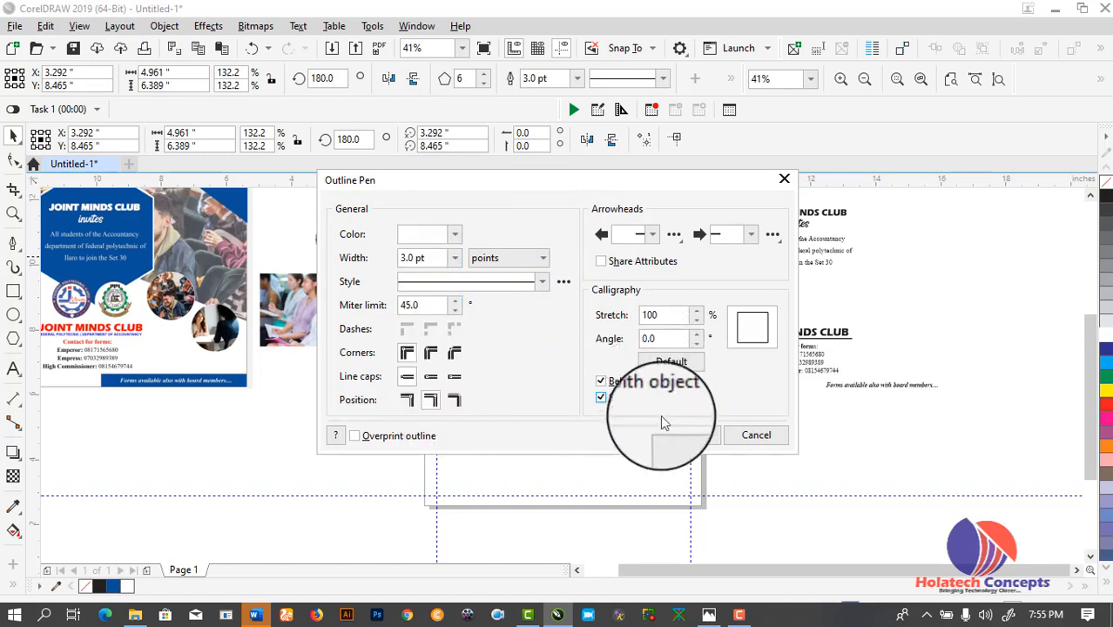
{"action": "left_click", "coordinate": [676, 442]}
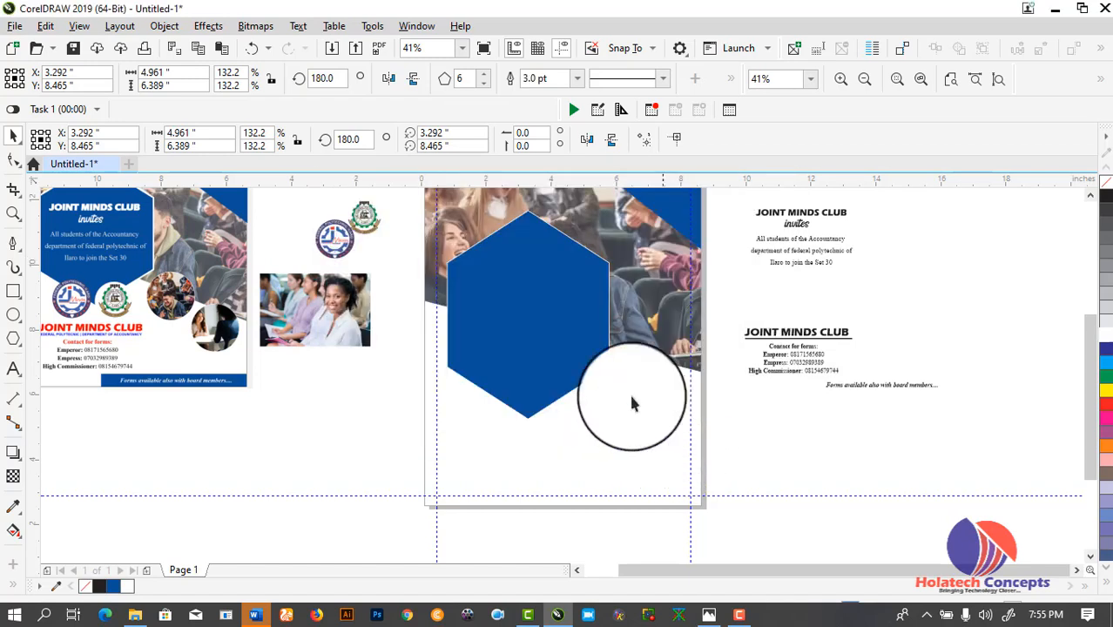
Step: Increase the hexagon's outline width to 8 pt
{"action": "key", "text": "F12"}
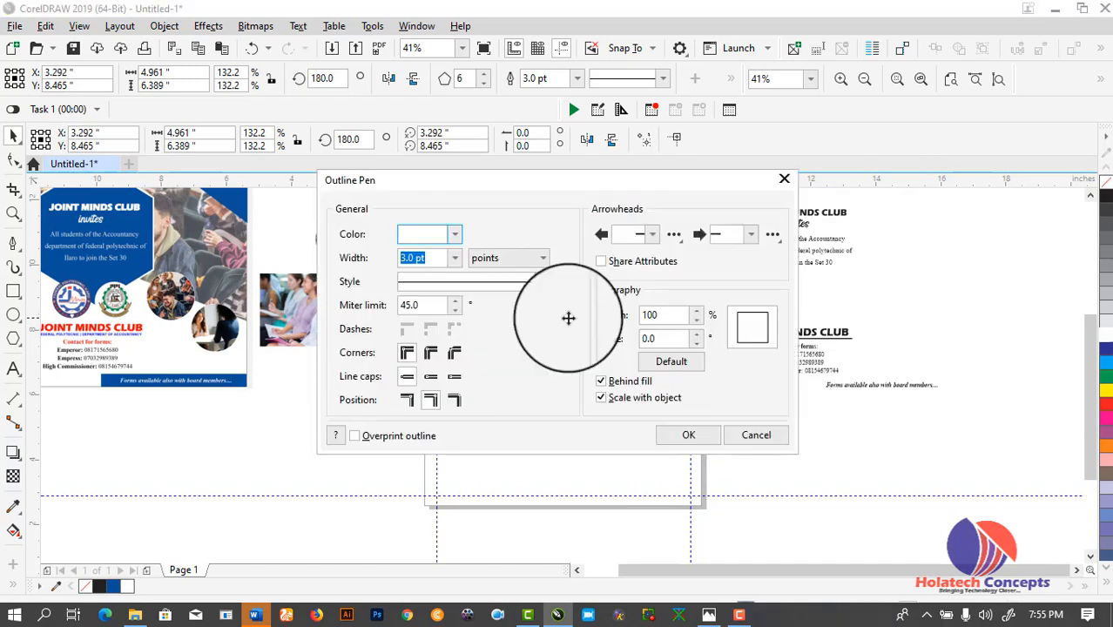
{"action": "left_click", "coordinate": [455, 258]}
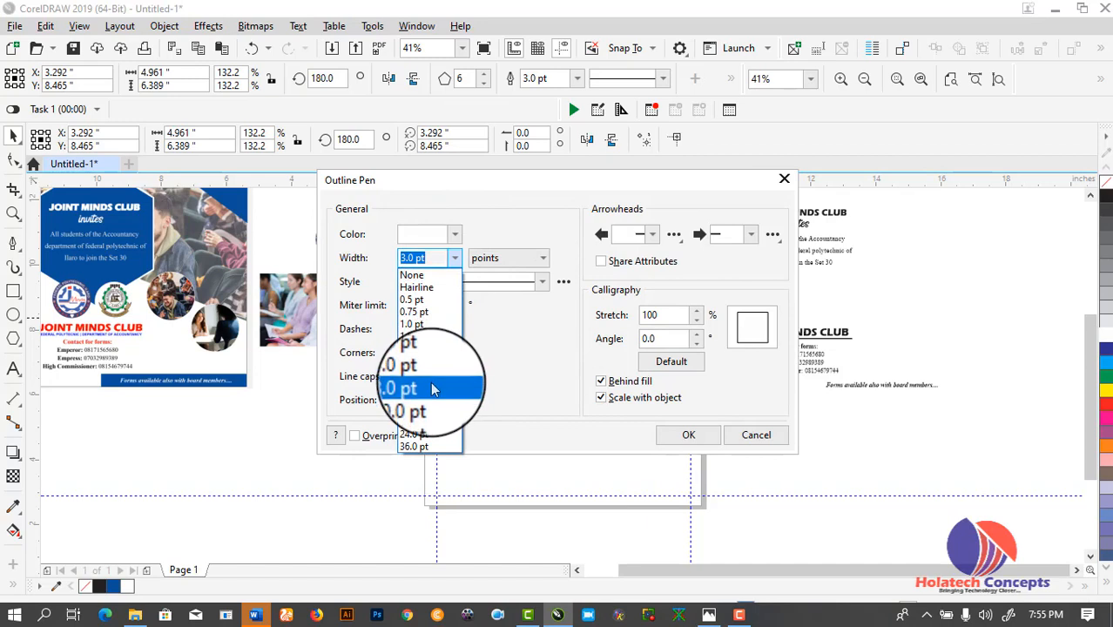
{"action": "left_click", "coordinate": [433, 388]}
{"action": "left_click", "coordinate": [692, 435]}
Step: Place the round J Minds logo over the hexagon's lower tip at about X 2.67, Y 5.67 inches and bring it to the front of the page
{"action": "left_click_drag", "start_coordinate": [700, 438], "coordinate": [498, 329]}
{"action": "scroll", "coordinate": [503, 409], "scroll_direction": "up", "scroll_amount": 5}
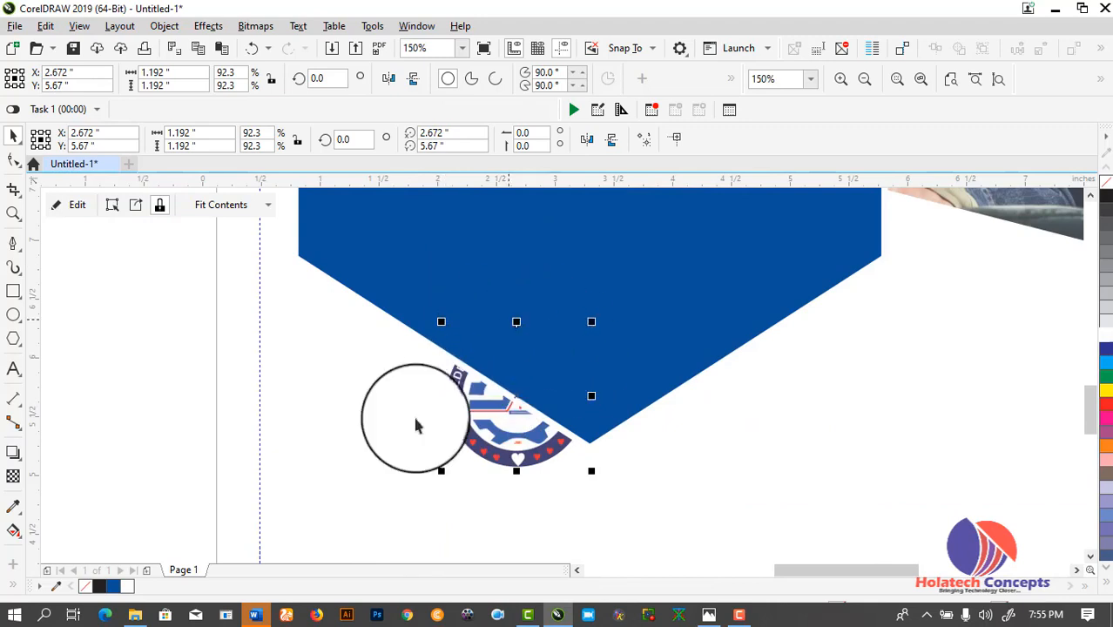
{"action": "left_click_drag", "start_coordinate": [754, 236], "coordinate": [699, 272]}
{"action": "left_click_drag", "start_coordinate": [790, 283], "coordinate": [524, 430]}
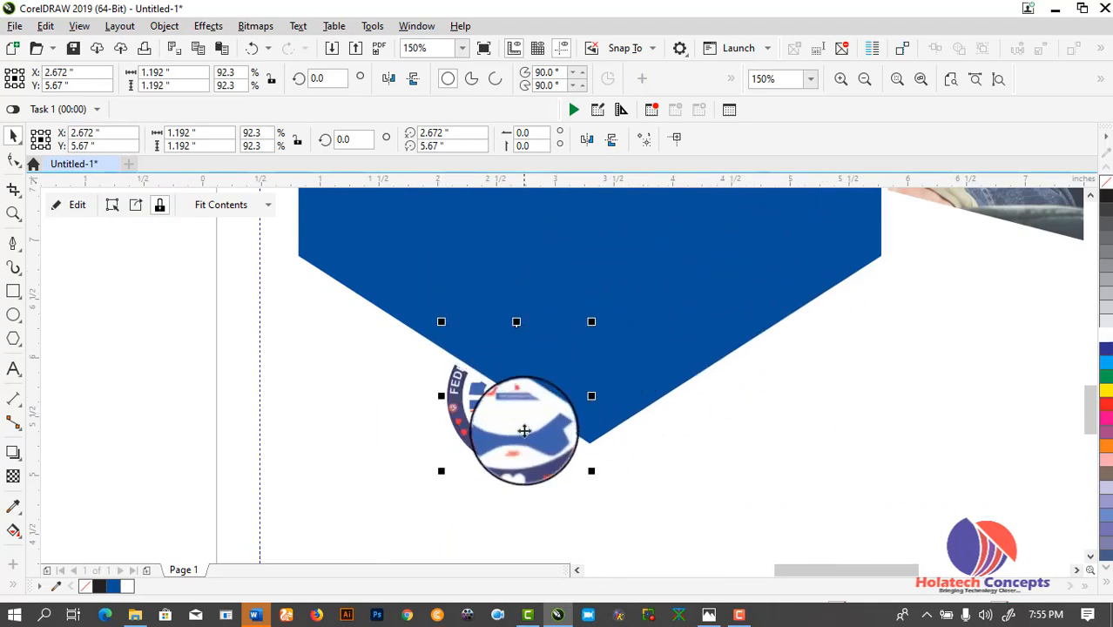
{"action": "right_click", "coordinate": [502, 396]}
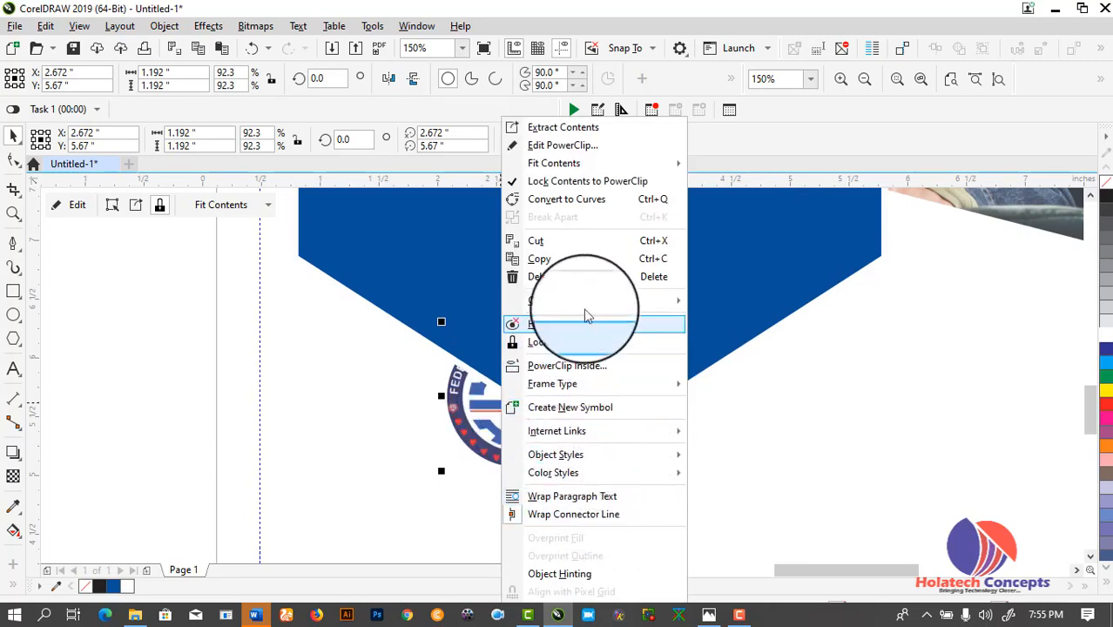
{"action": "mouse_move", "coordinate": [679, 299]}
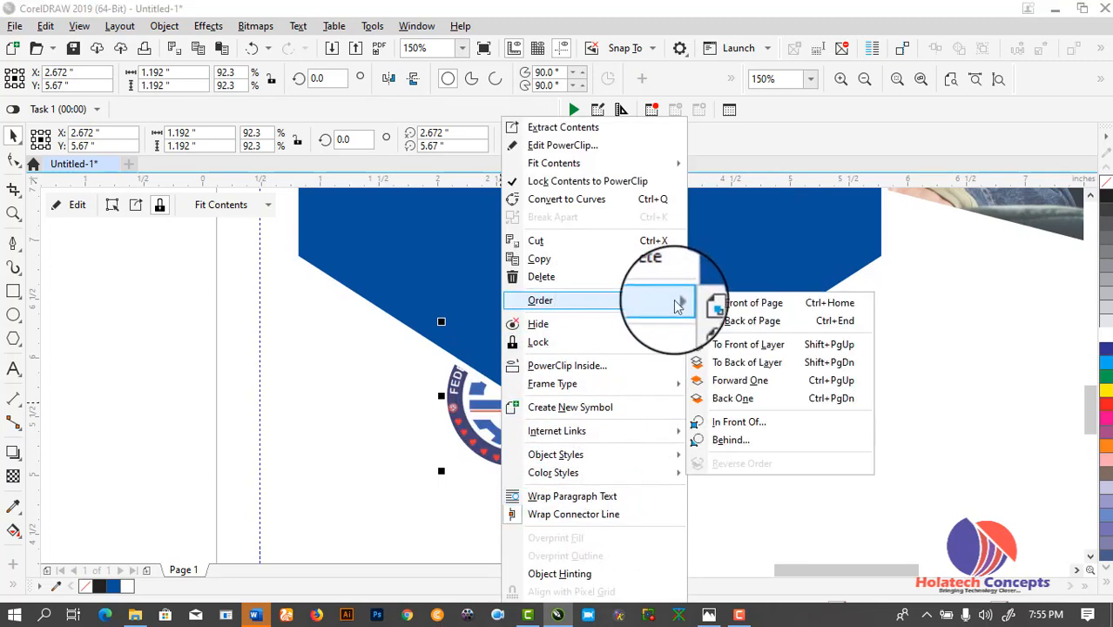
{"action": "left_click", "coordinate": [751, 310]}
{"action": "scroll", "coordinate": [400, 433], "scroll_direction": "down", "scroll_amount": 1}
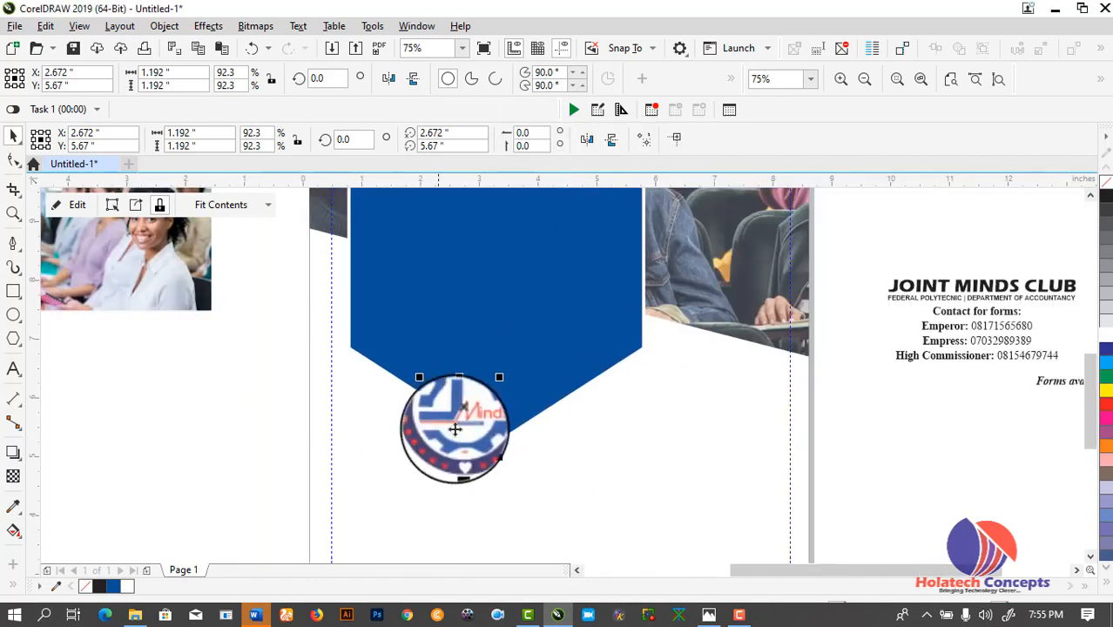
{"action": "scroll", "coordinate": [354, 366], "scroll_direction": "down", "scroll_amount": 1}
Step: Move the Federal Polytechnic logo beside the J Minds logo at about X 3.91, Y 5.67 inches and bring it to the front of the page
{"action": "left_click", "coordinate": [285, 237]}
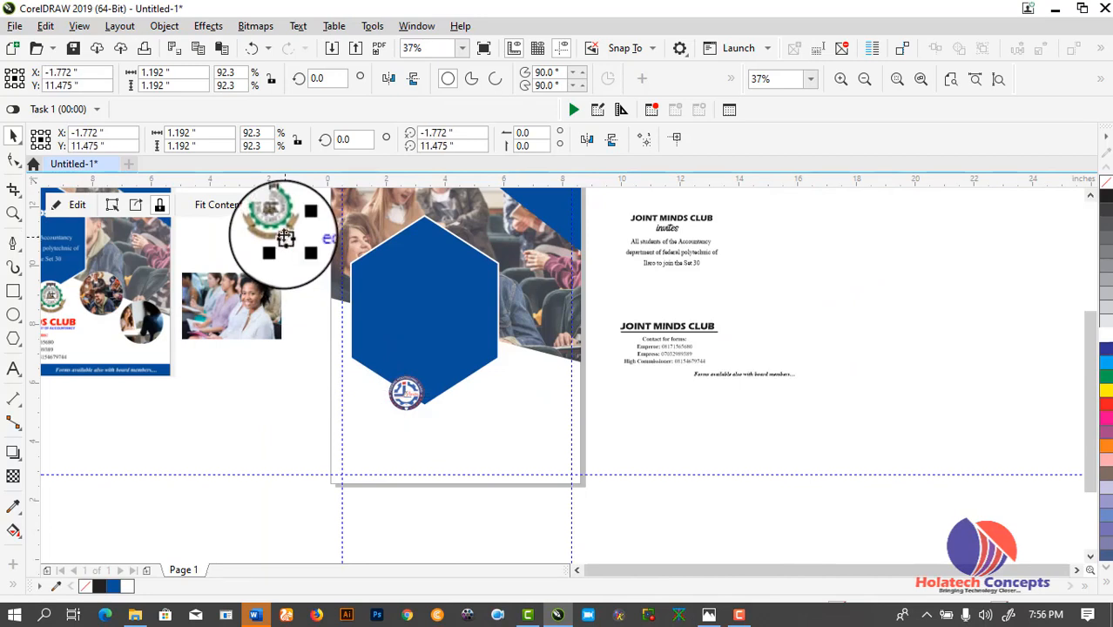
{"action": "left_click_drag", "start_coordinate": [286, 237], "coordinate": [445, 396]}
{"action": "scroll", "coordinate": [443, 394], "scroll_direction": "up", "scroll_amount": 2}
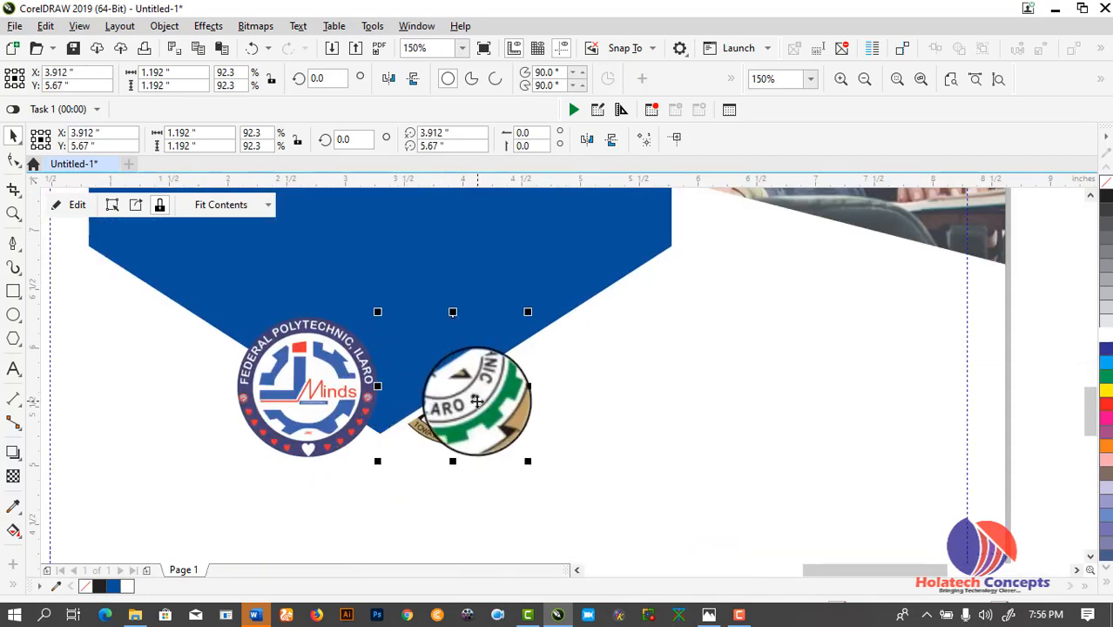
{"action": "right_click", "coordinate": [477, 400]}
{"action": "mouse_move", "coordinate": [612, 300]}
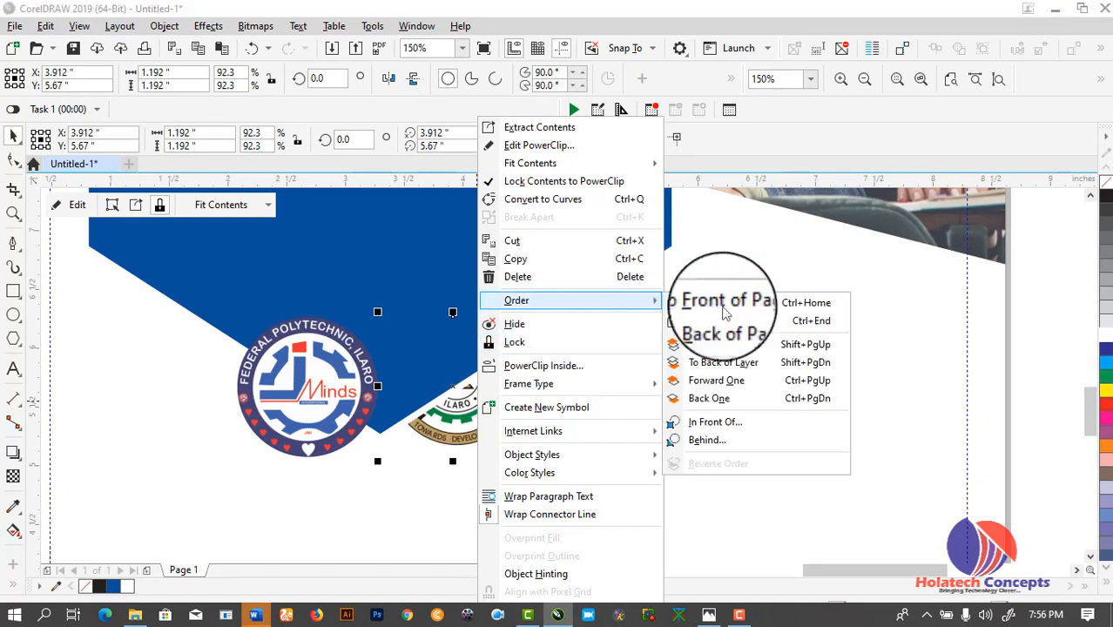
{"action": "left_click", "coordinate": [725, 303]}
{"action": "scroll", "coordinate": [566, 398], "scroll_direction": "up", "scroll_amount": 1}
{"action": "scroll", "coordinate": [547, 398], "scroll_direction": "down", "scroll_amount": 1}
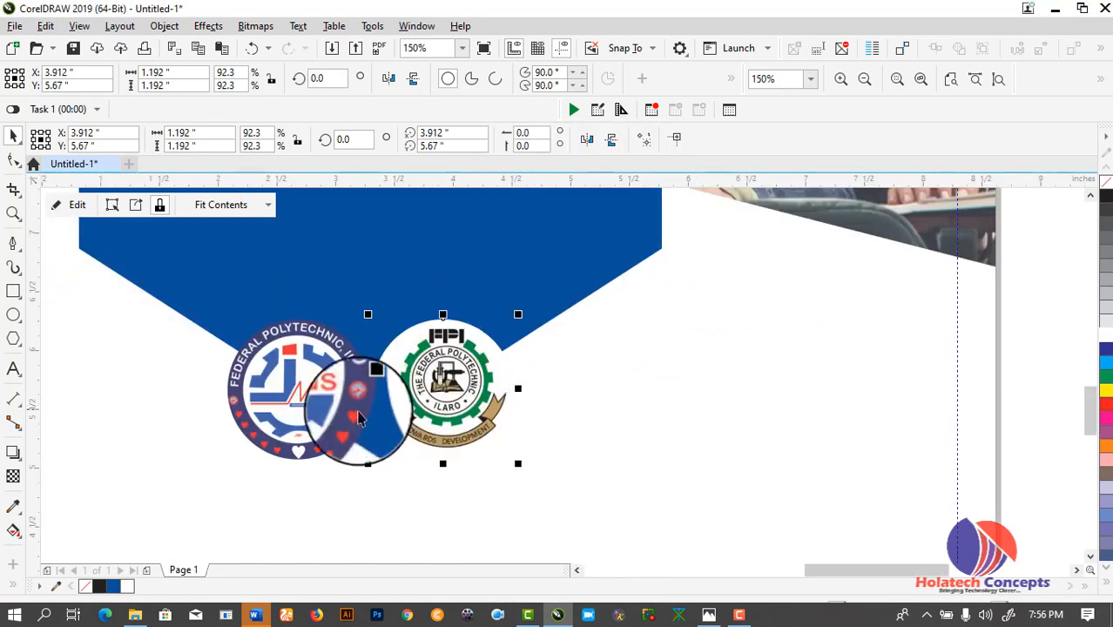
Step: Enlarge both logos together, keeping them centred under the hexagon's lower tip
{"action": "left_click", "coordinate": [328, 416], "text": "shift"}
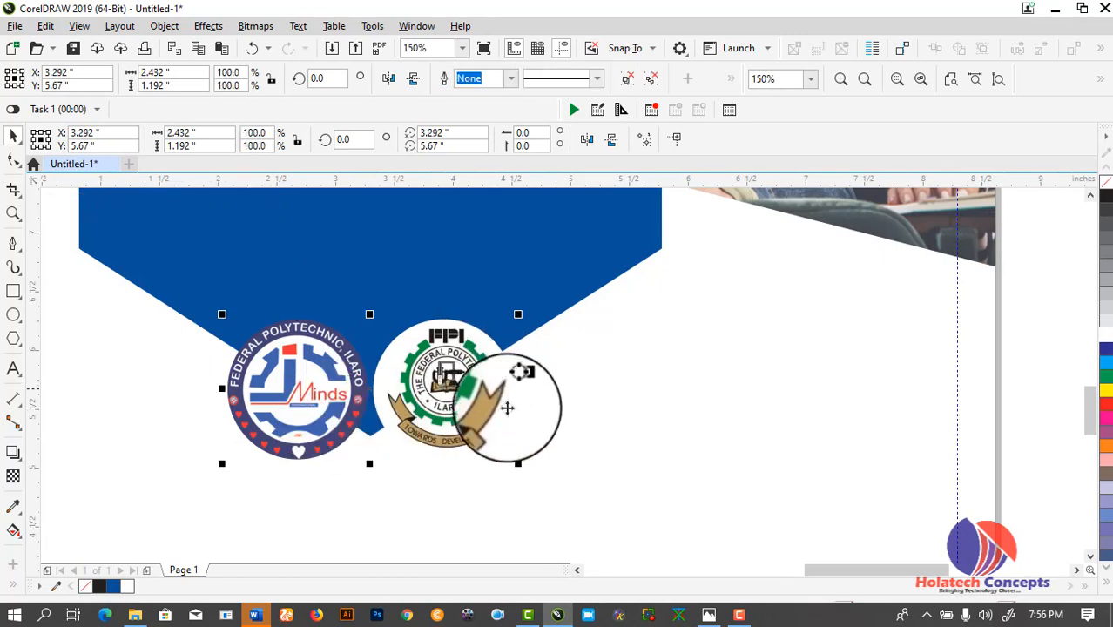
{"action": "left_click_drag", "start_coordinate": [610, 539], "coordinate": [624, 534]}
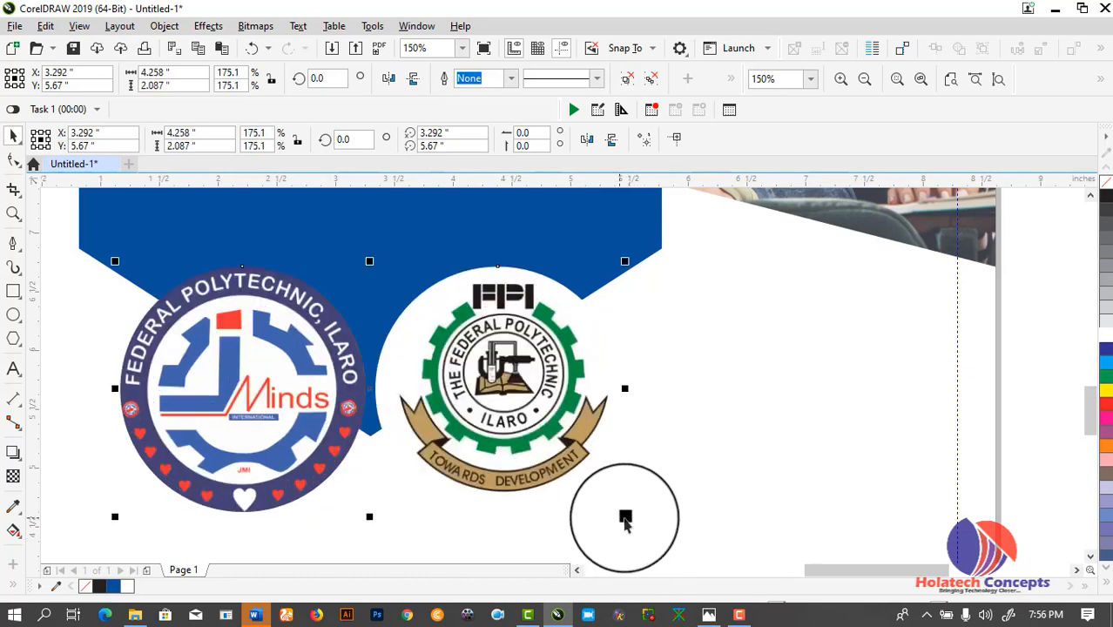
{"action": "left_click_drag", "start_coordinate": [619, 506], "coordinate": [716, 466]}
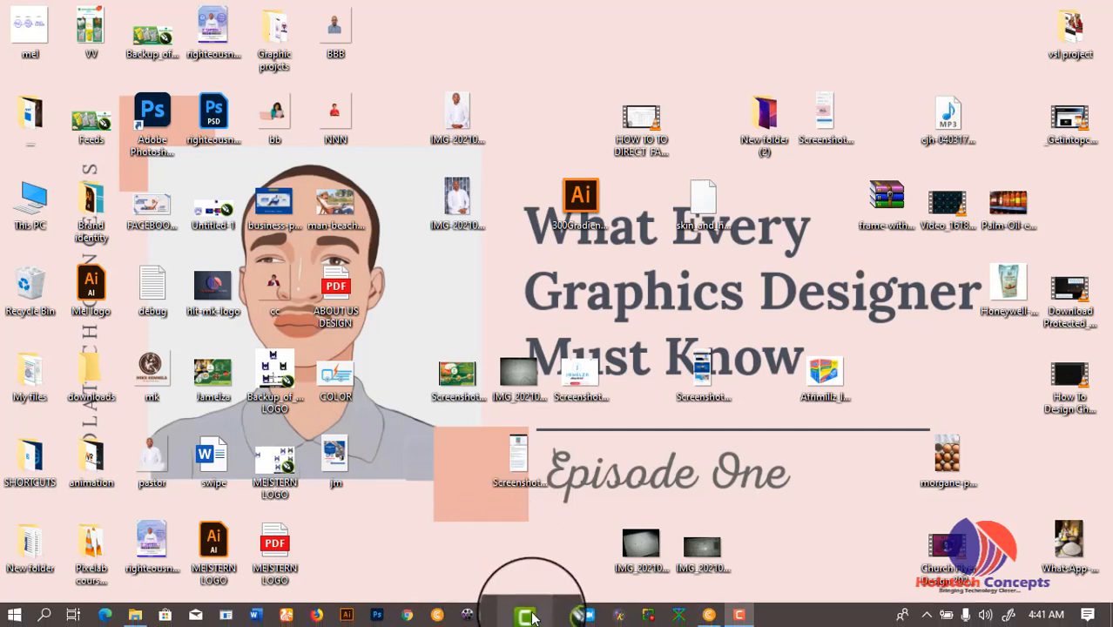
Step: Return to FLYE1.cdr in CorelDRAW and move the hexagon and logos together to about X 2.96, Y 9.38 inches, against the left margin guideline
{"action": "left_click", "coordinate": [558, 615]}
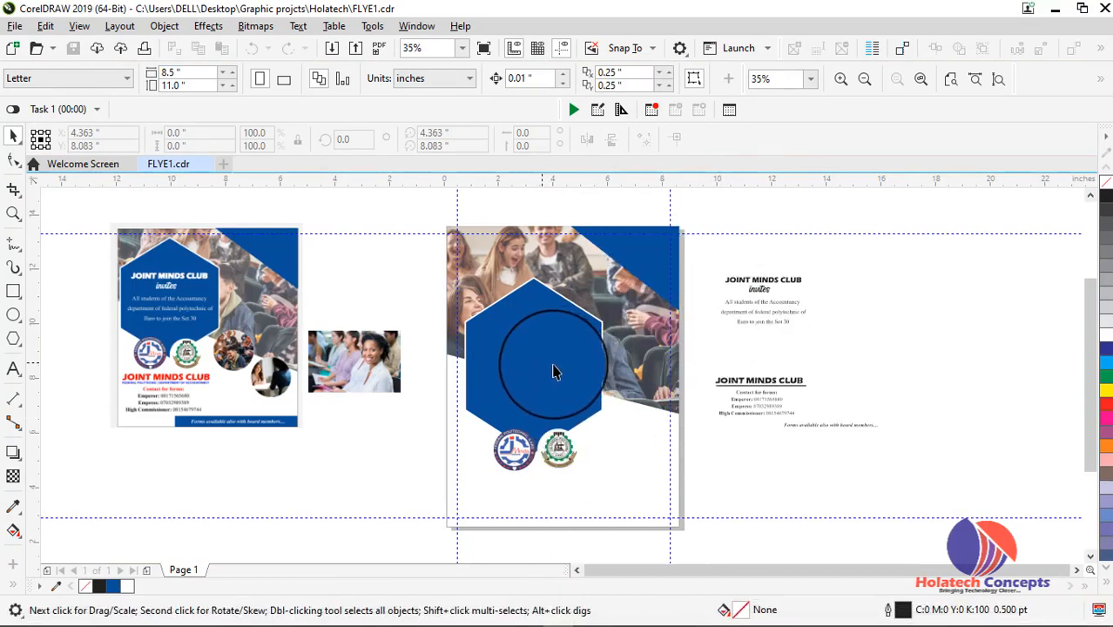
{"action": "left_click", "coordinate": [557, 364]}
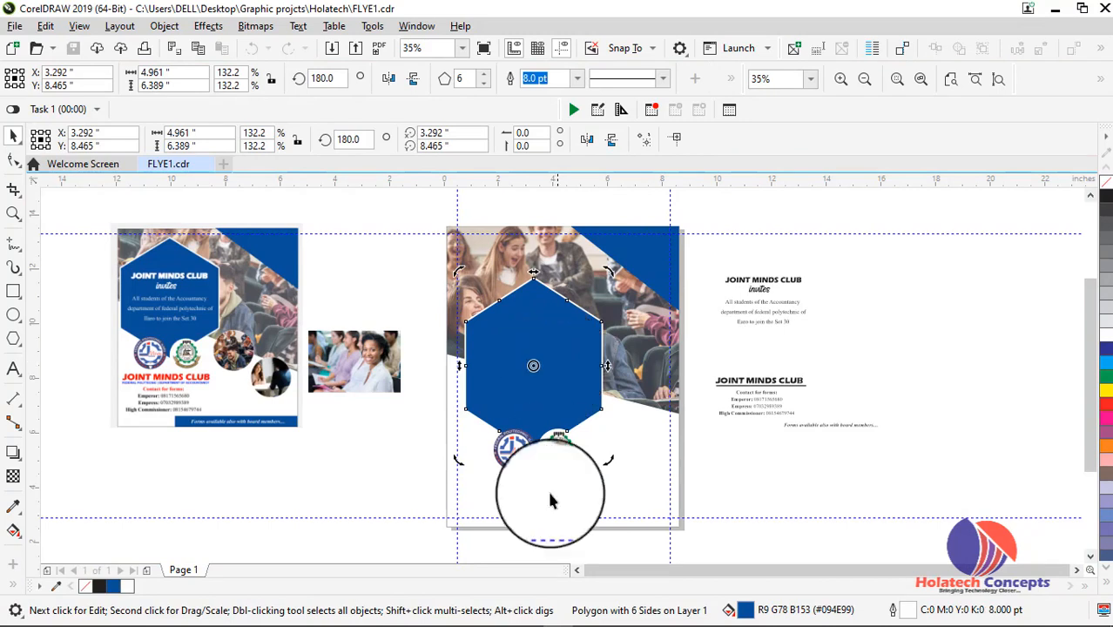
{"action": "left_click_drag", "start_coordinate": [562, 466], "coordinate": [505, 415]}
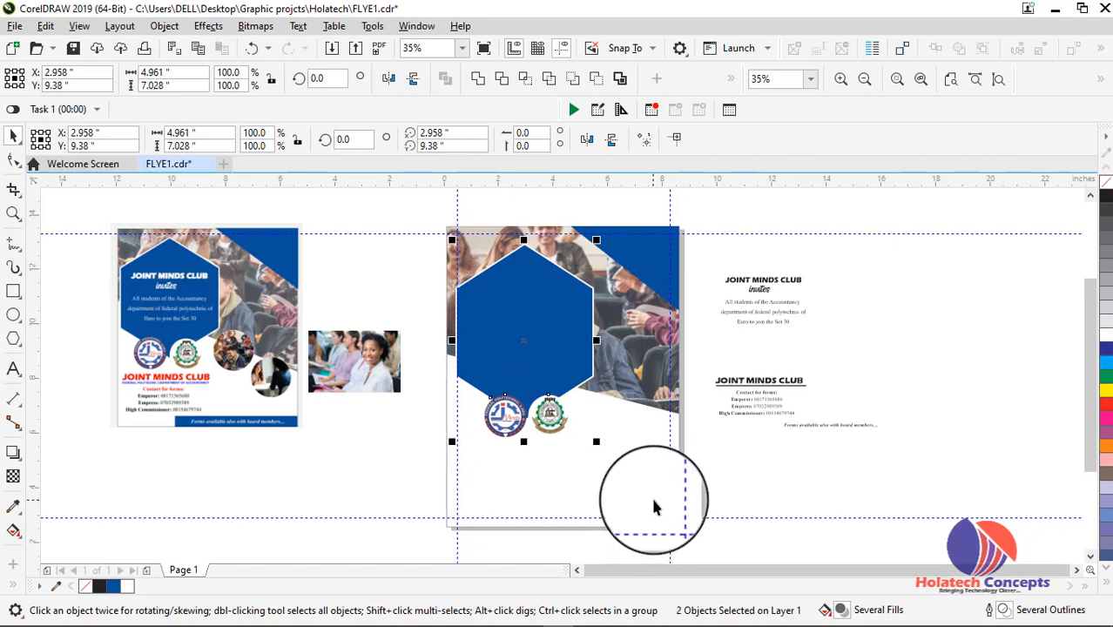
{"action": "left_click", "coordinate": [897, 457]}
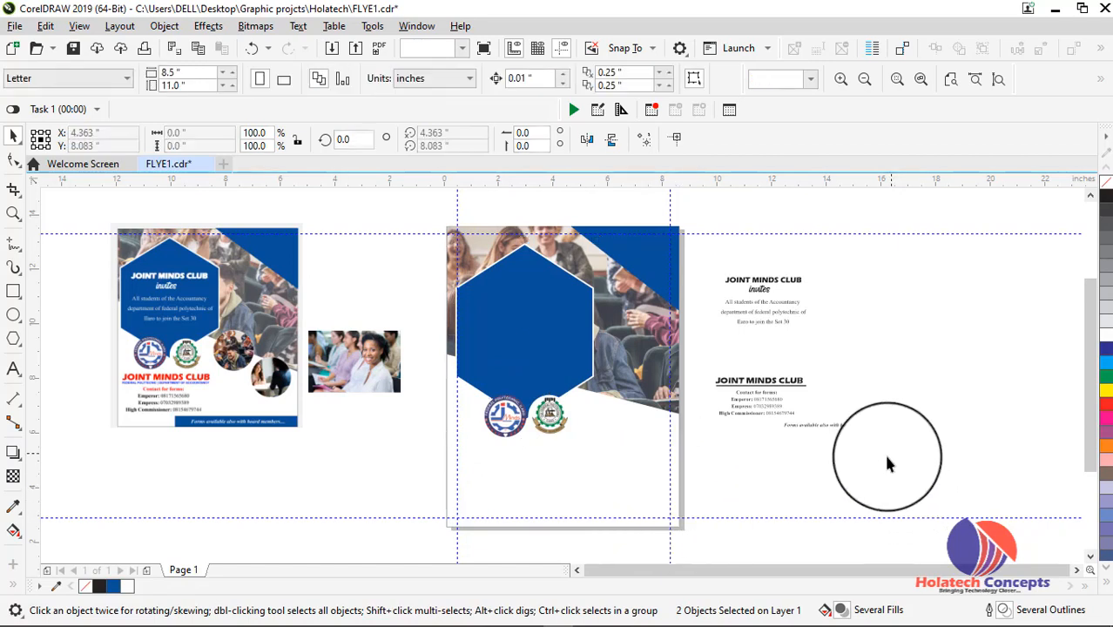
Step: Move the three invitation text objects from beside the page into the hexagon, at about X 3.05, Y 9.99 inches
{"action": "scroll", "coordinate": [708, 427], "scroll_direction": "up", "scroll_amount": 2}
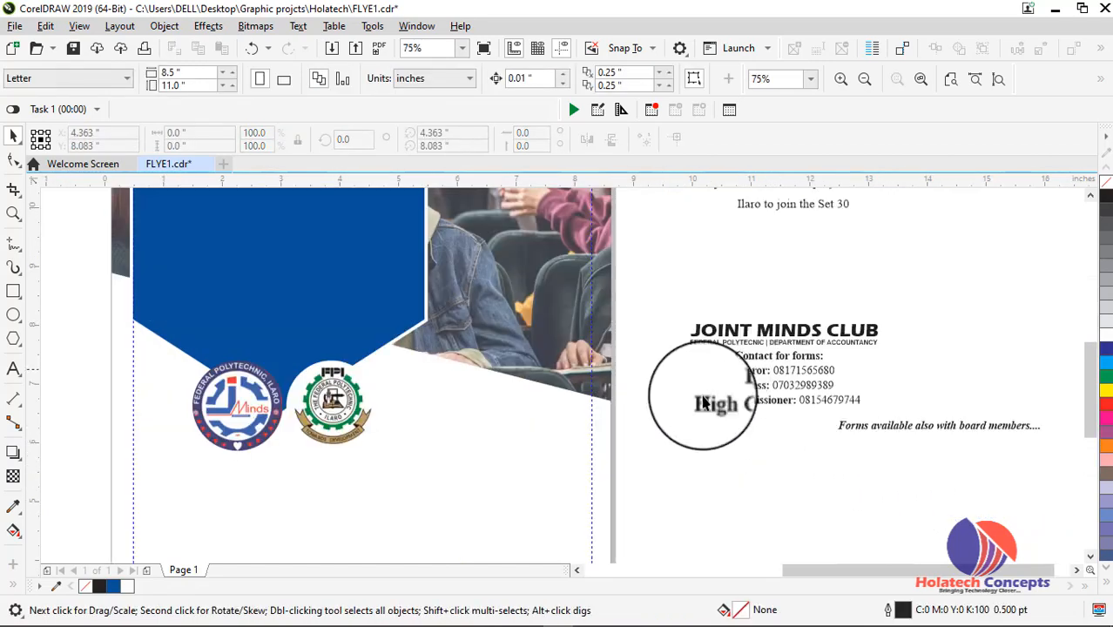
{"action": "scroll", "coordinate": [713, 364], "scroll_direction": "down", "scroll_amount": 2}
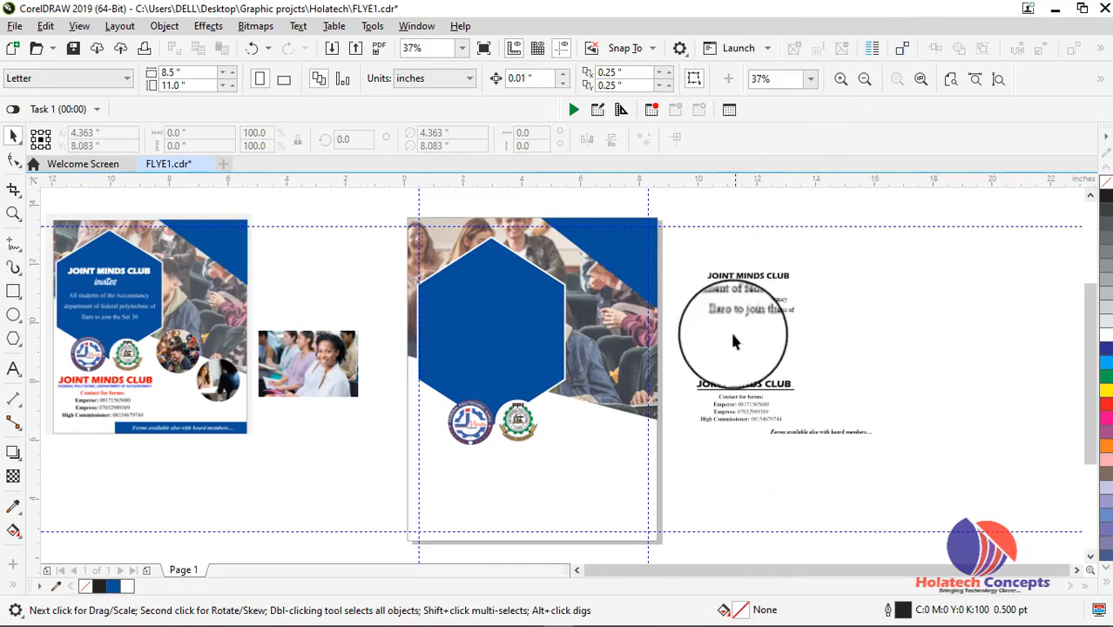
{"action": "scroll", "coordinate": [774, 270], "scroll_direction": "up", "scroll_amount": 2}
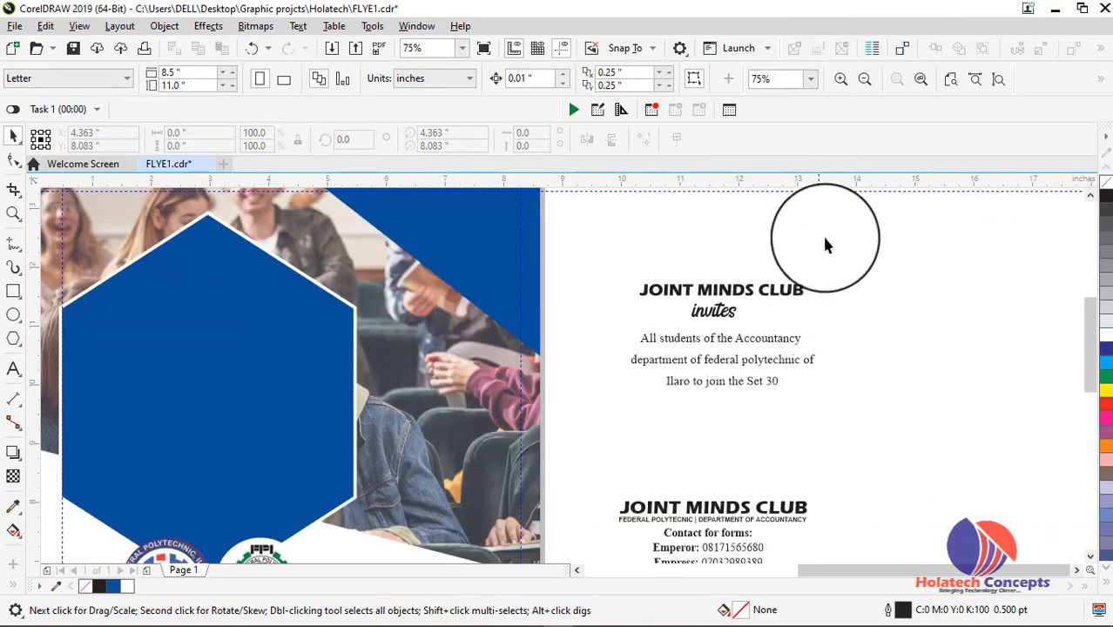
{"action": "left_click_drag", "start_coordinate": [833, 254], "coordinate": [624, 427]}
{"action": "scroll", "coordinate": [646, 402], "scroll_direction": "down", "scroll_amount": 2}
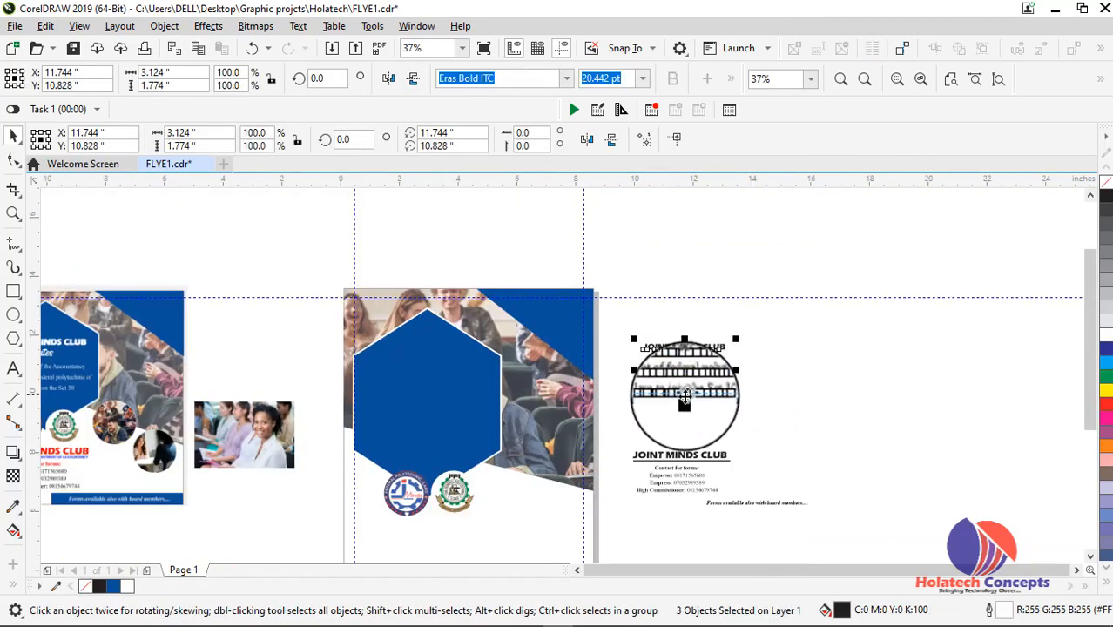
{"action": "left_click_drag", "start_coordinate": [676, 384], "coordinate": [467, 455]}
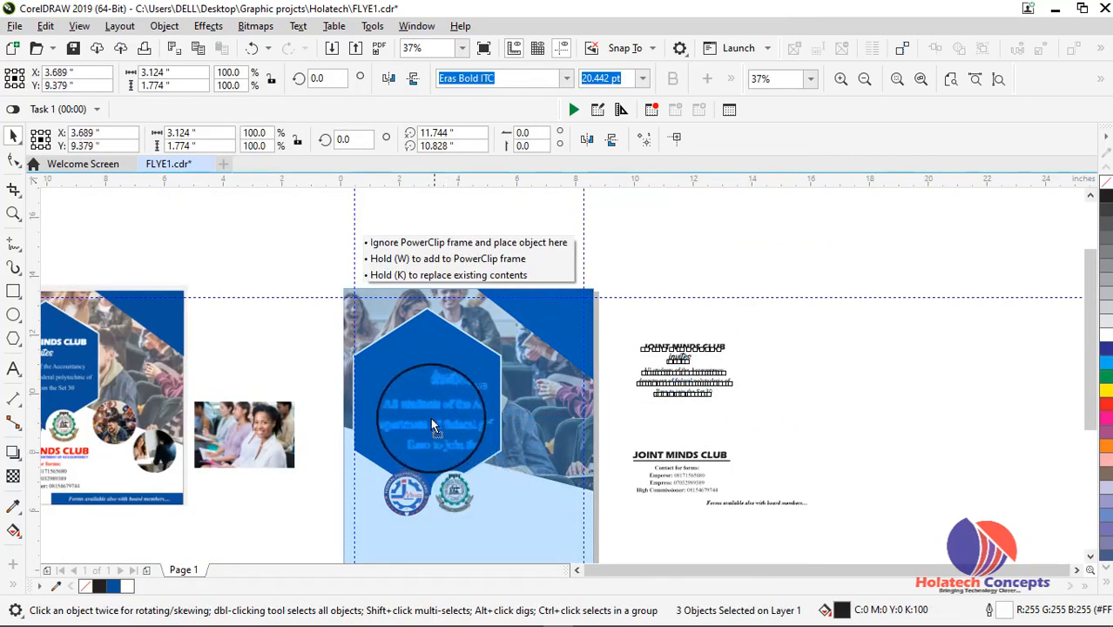
{"action": "left_click_drag", "start_coordinate": [414, 415], "coordinate": [419, 408]}
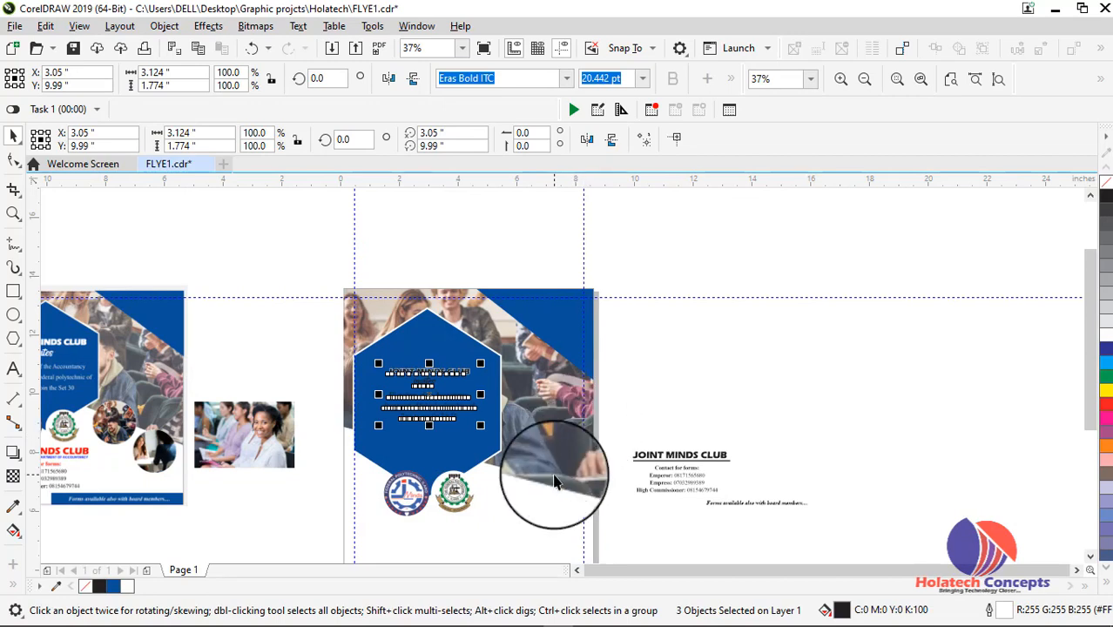
Step: Fill the heading, "invites" and the paragraph text inside the hexagon with white
{"action": "scroll", "coordinate": [466, 416], "scroll_direction": "up", "scroll_amount": 2}
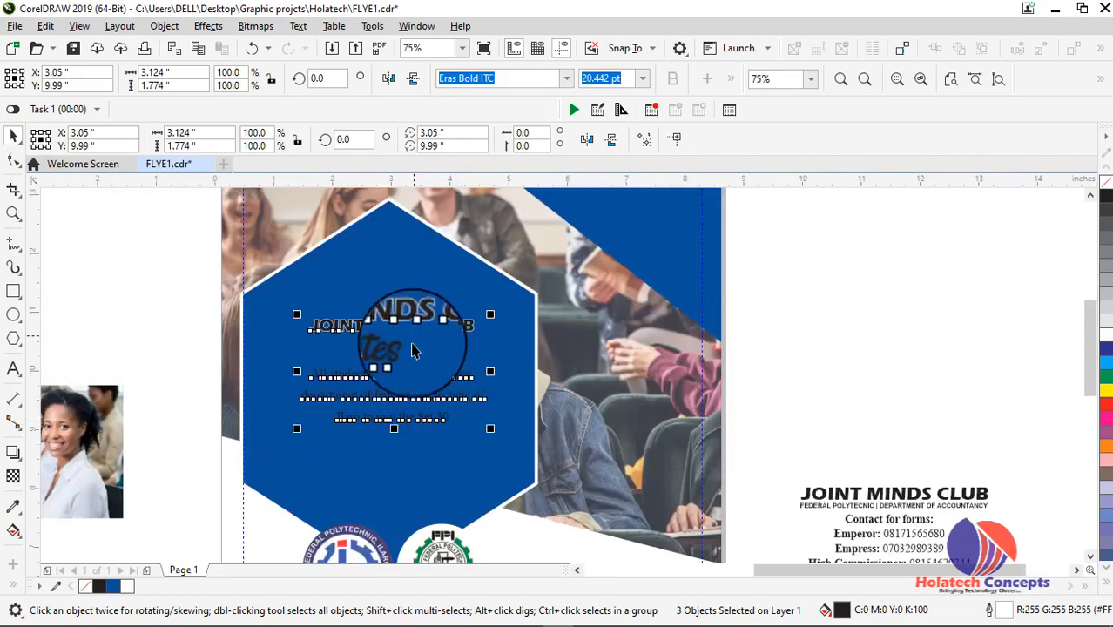
{"action": "scroll", "coordinate": [383, 397], "scroll_direction": "up", "scroll_amount": 2}
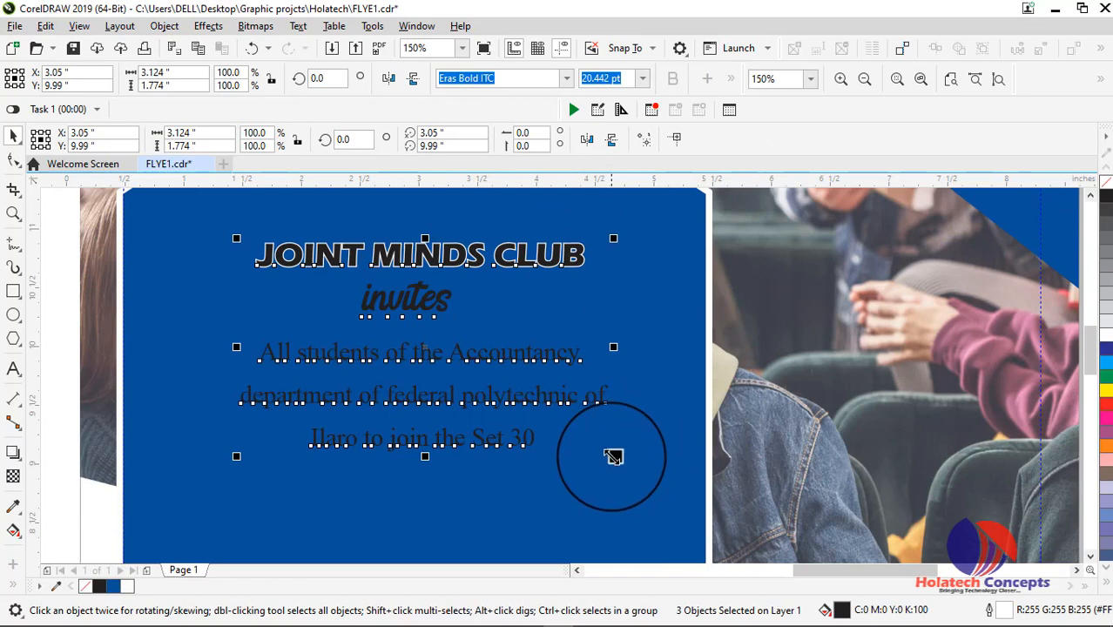
{"action": "left_click", "coordinate": [560, 415]}
{"action": "scroll", "coordinate": [562, 414], "scroll_direction": "down", "scroll_amount": 4}
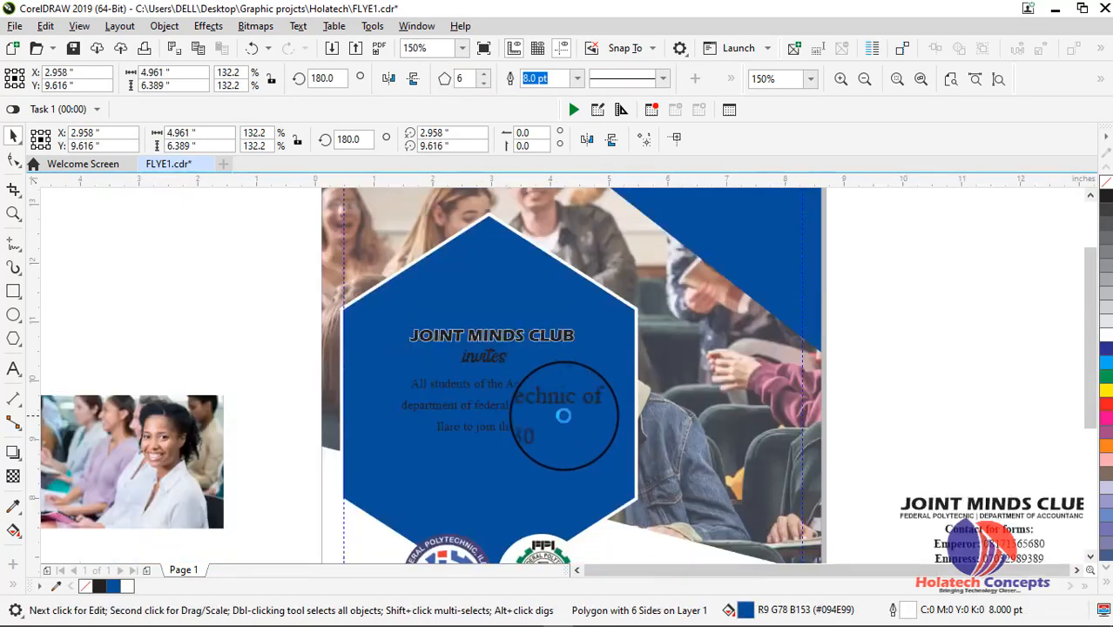
{"action": "left_click_drag", "start_coordinate": [384, 350], "coordinate": [587, 440]}
{"action": "scroll", "coordinate": [584, 435], "scroll_direction": "up", "scroll_amount": 2}
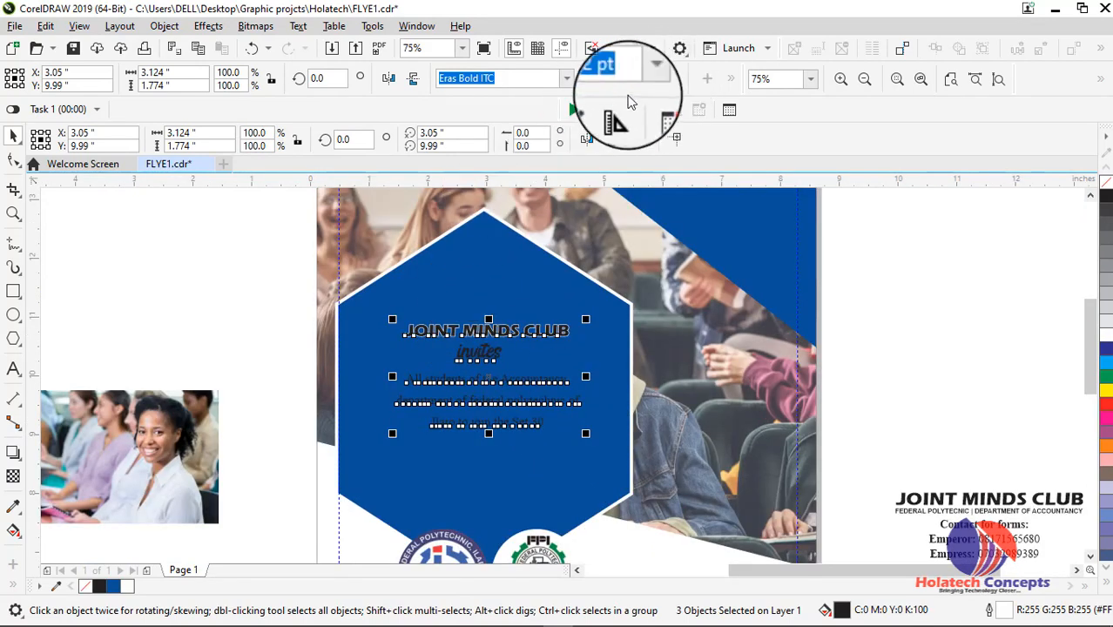
{"action": "left_click", "coordinate": [1107, 338]}
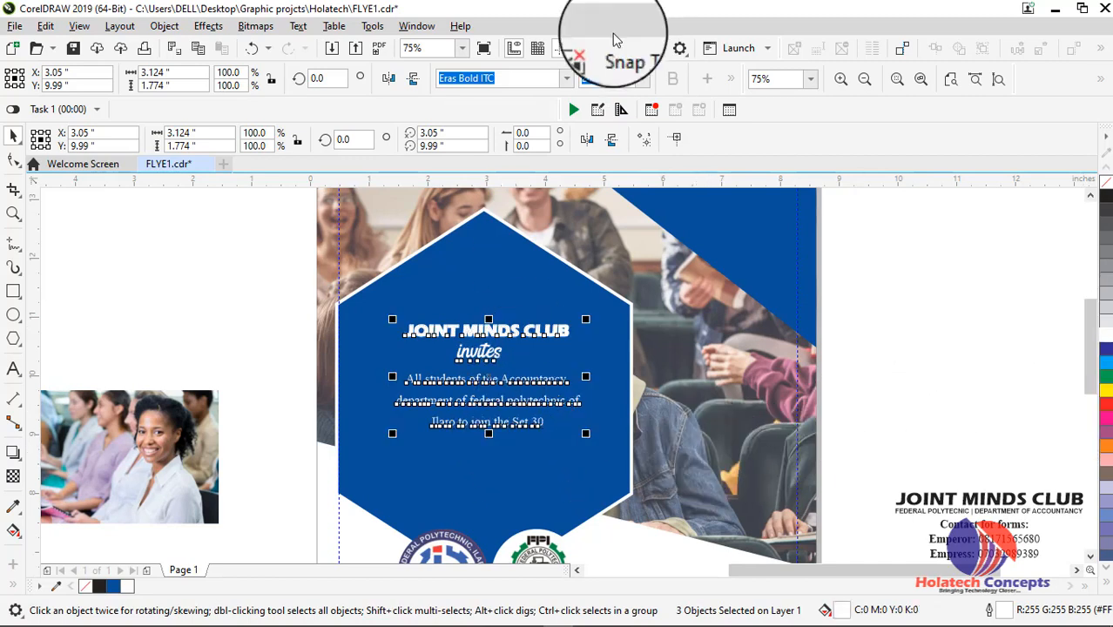
{"action": "left_click", "coordinate": [261, 305]}
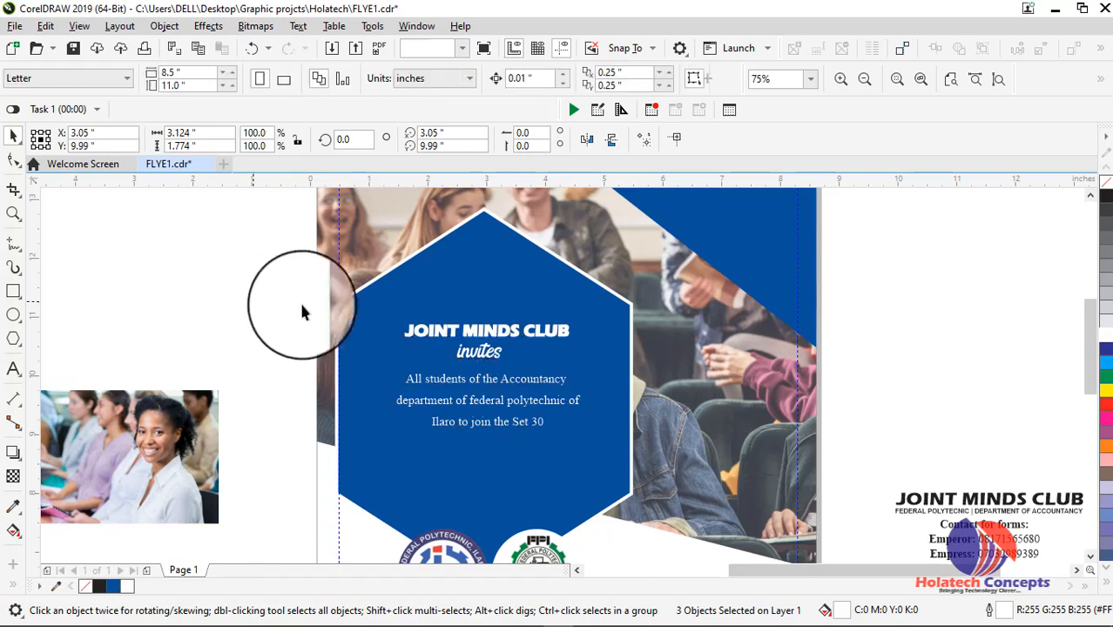
Step: Set the "JOINT MINDS CLUB" heading in the hexagon to 24 pt, and open the font sizes for "invites"
{"action": "left_click", "coordinate": [466, 333]}
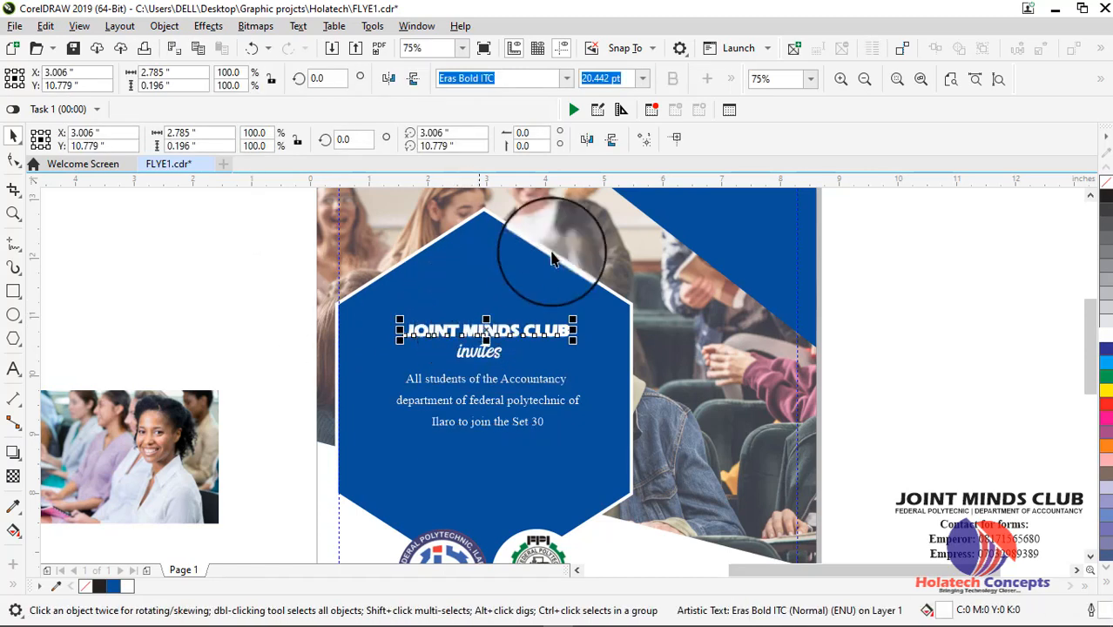
{"action": "left_click", "coordinate": [644, 82]}
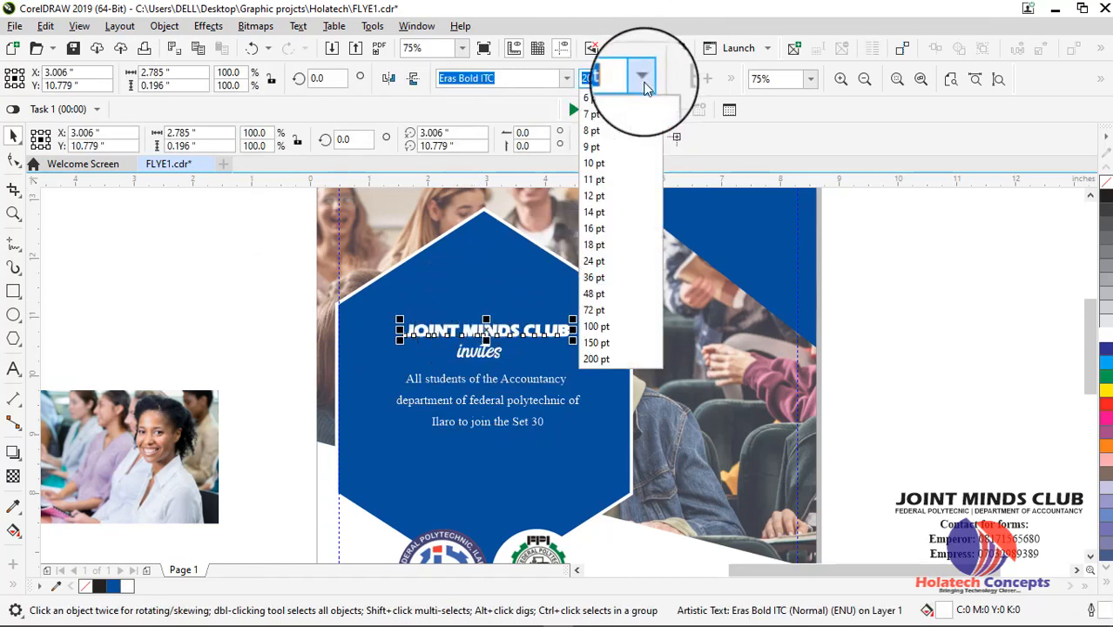
{"action": "left_click", "coordinate": [611, 266]}
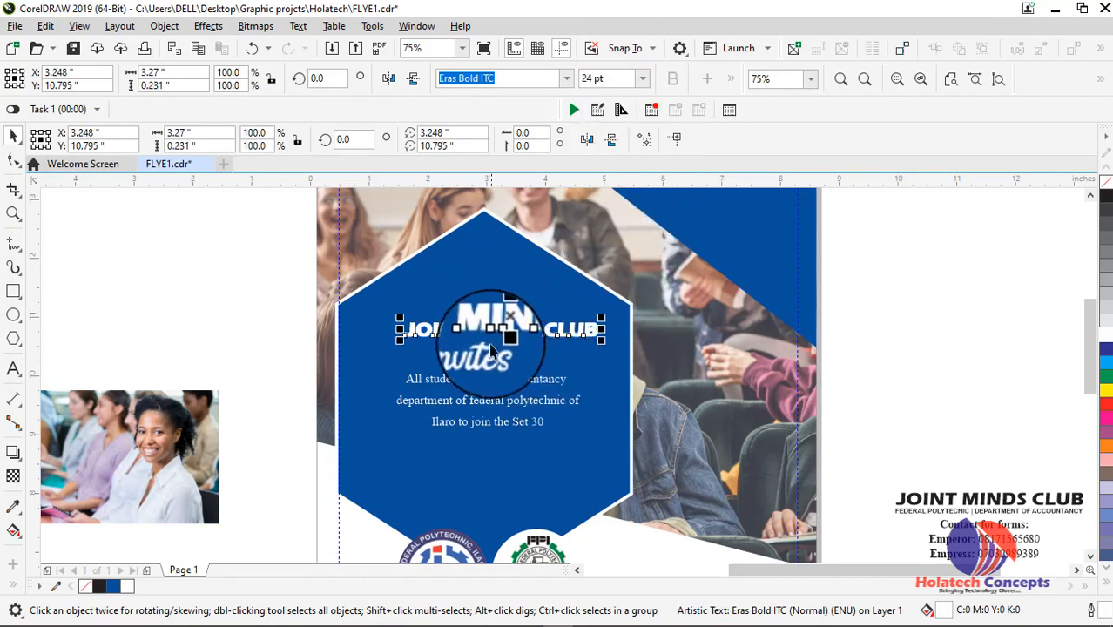
{"action": "scroll", "coordinate": [501, 331], "scroll_direction": "up", "scroll_amount": 2}
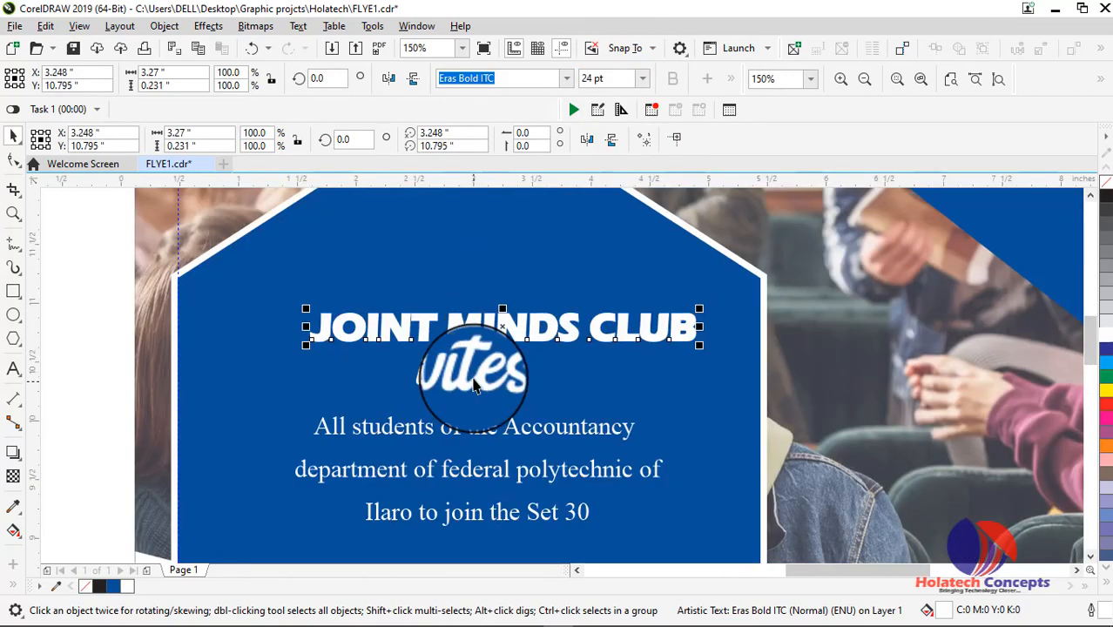
{"action": "left_click", "coordinate": [447, 369]}
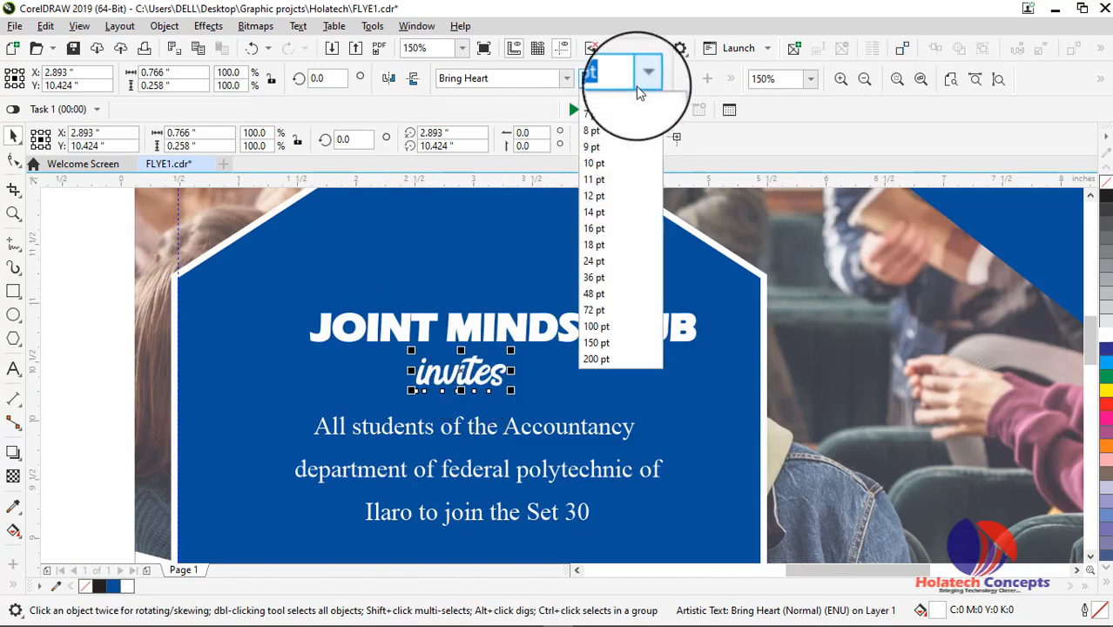
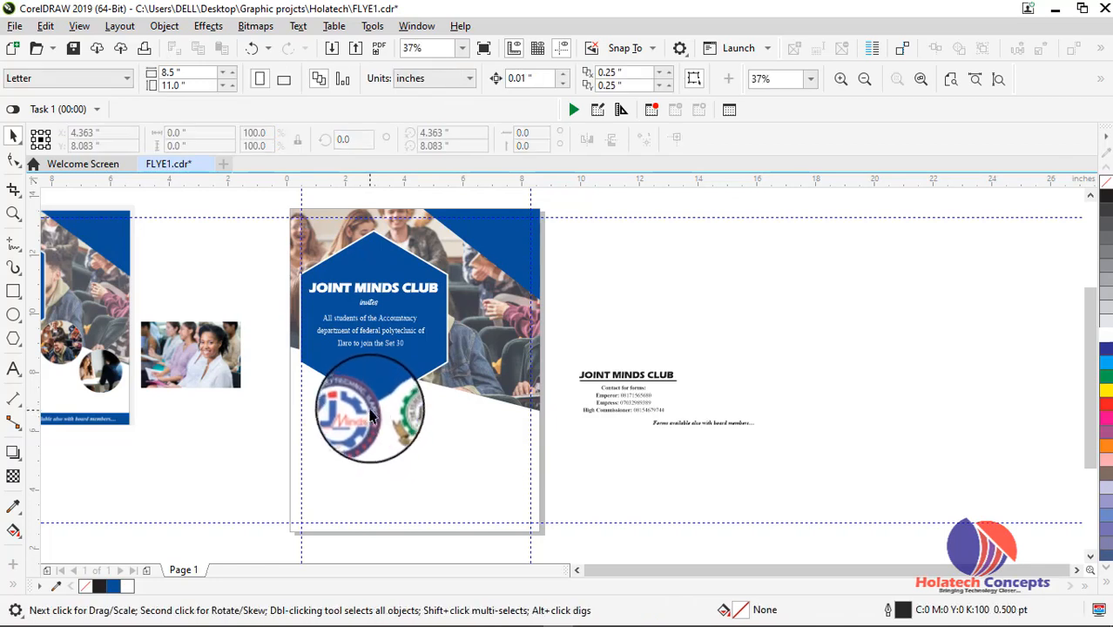
Step: Position the pair of logos at about X 2.92, Y 7.02 inches, under the hexagon's lower tip
{"action": "scroll", "coordinate": [370, 414], "scroll_direction": "up", "scroll_amount": 4}
{"action": "left_click_drag", "start_coordinate": [368, 405], "coordinate": [321, 383]}
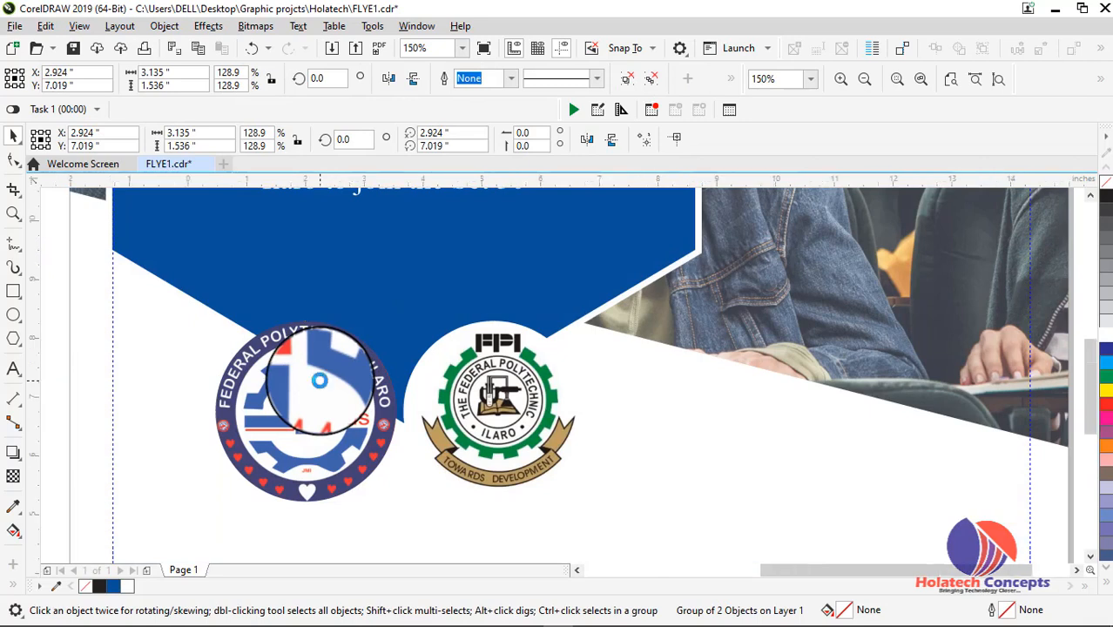
{"action": "scroll", "coordinate": [319, 381], "scroll_direction": "down", "scroll_amount": 4}
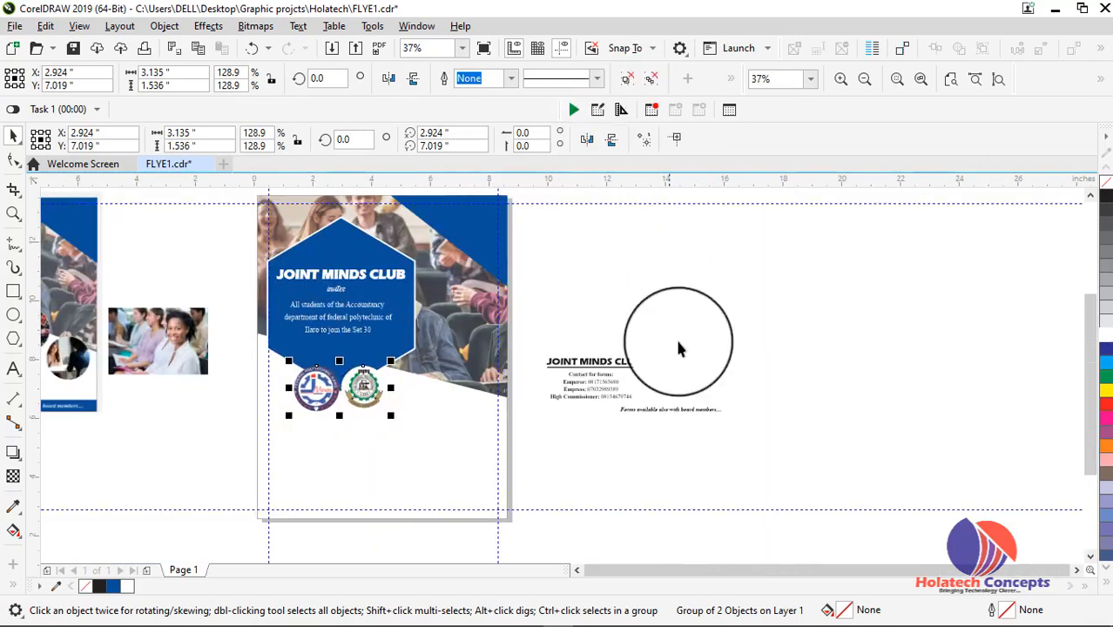
Step: Move the club name, department line and contact text onto the page's lower left, at about X 2.19, Y 4.55 inches
{"action": "left_click", "coordinate": [628, 312]}
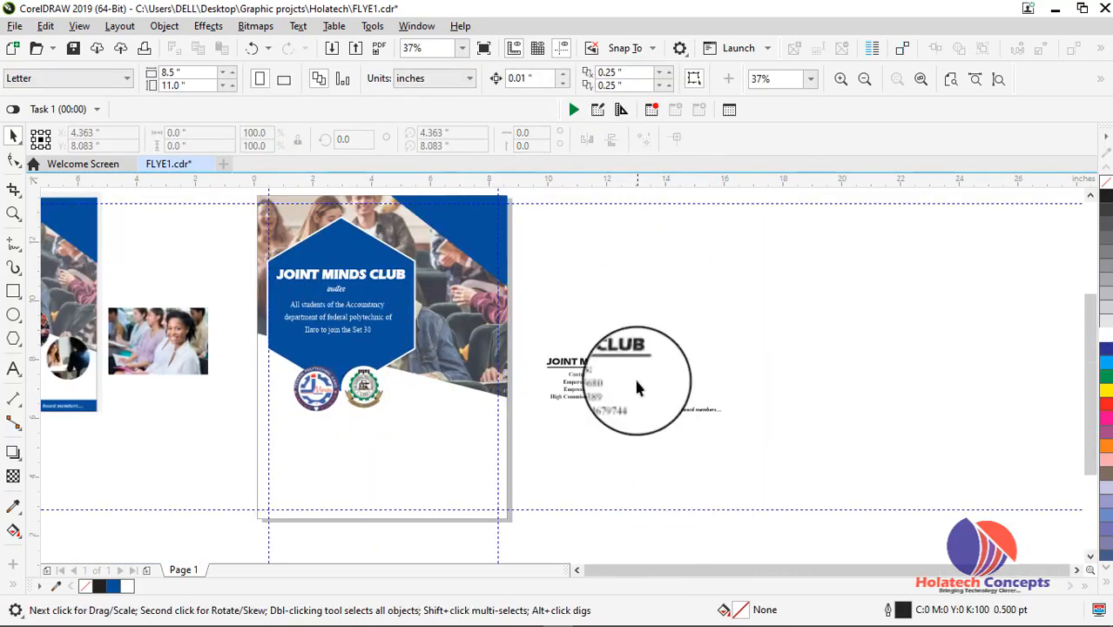
{"action": "left_click_drag", "start_coordinate": [524, 337], "coordinate": [333, 467]}
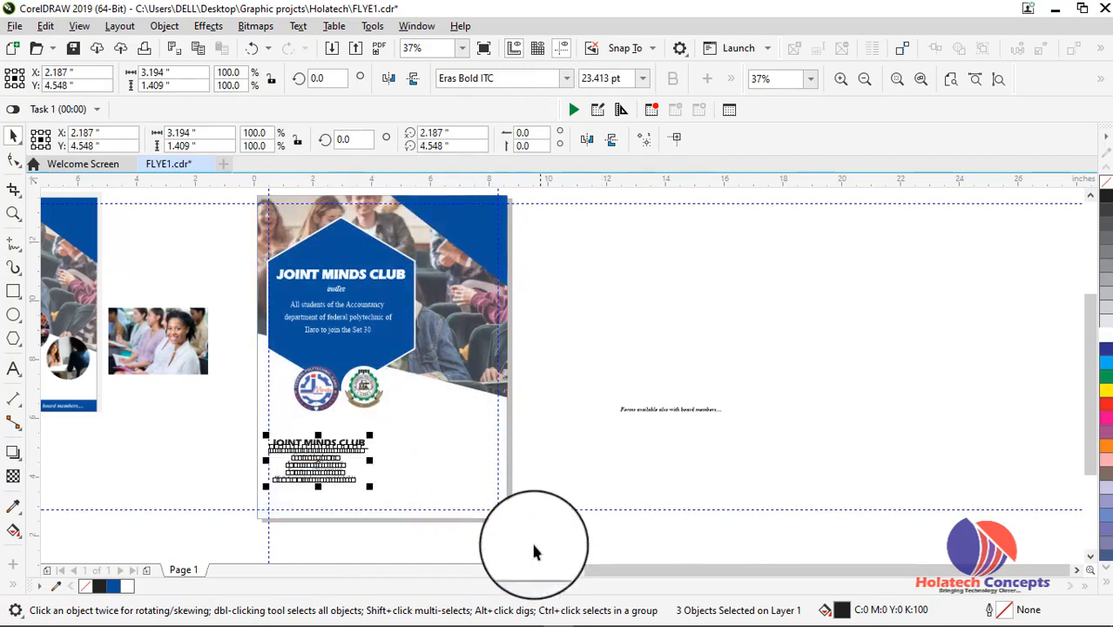
{"action": "scroll", "coordinate": [462, 514], "scroll_direction": "down", "scroll_amount": 1}
{"action": "scroll", "coordinate": [461, 520], "scroll_direction": "up", "scroll_amount": 1}
{"action": "scroll", "coordinate": [462, 520], "scroll_direction": "up", "scroll_amount": 1}
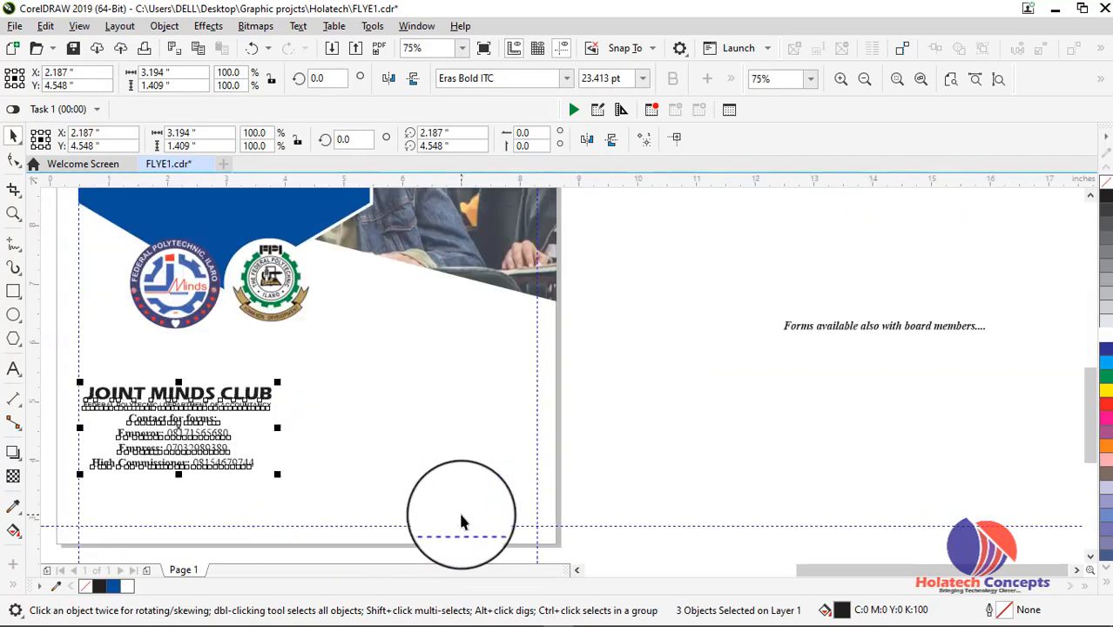
{"action": "left_click", "coordinate": [682, 461]}
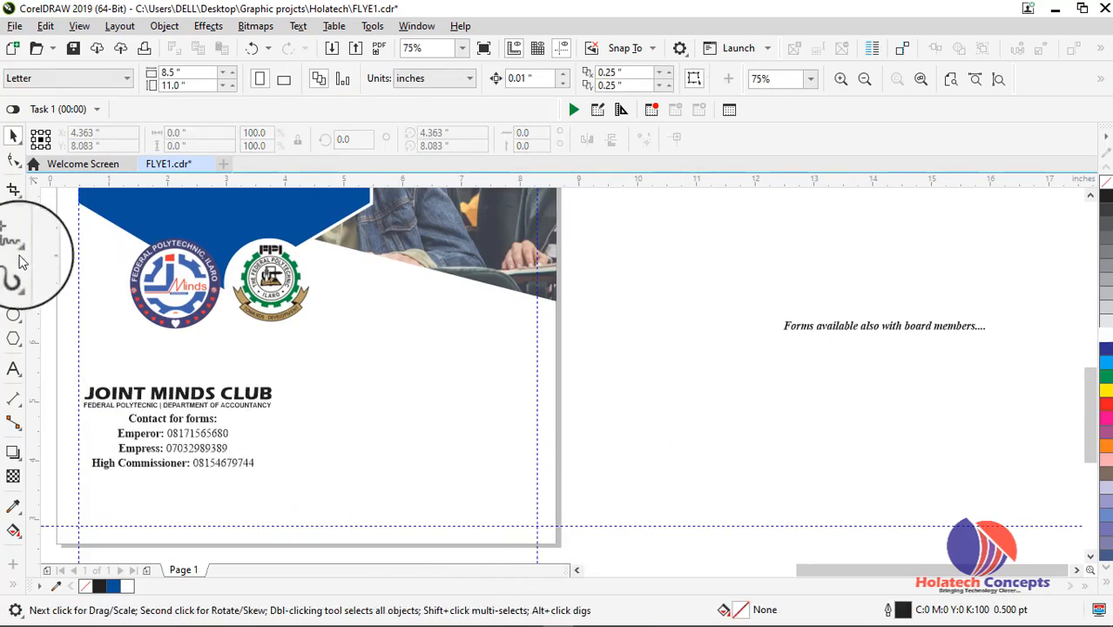
Step: Draw a rectangle about 4.76 by 0.51 inches along the page's bottom edge, ending at the lower-right corner
{"action": "left_click", "coordinate": [19, 294]}
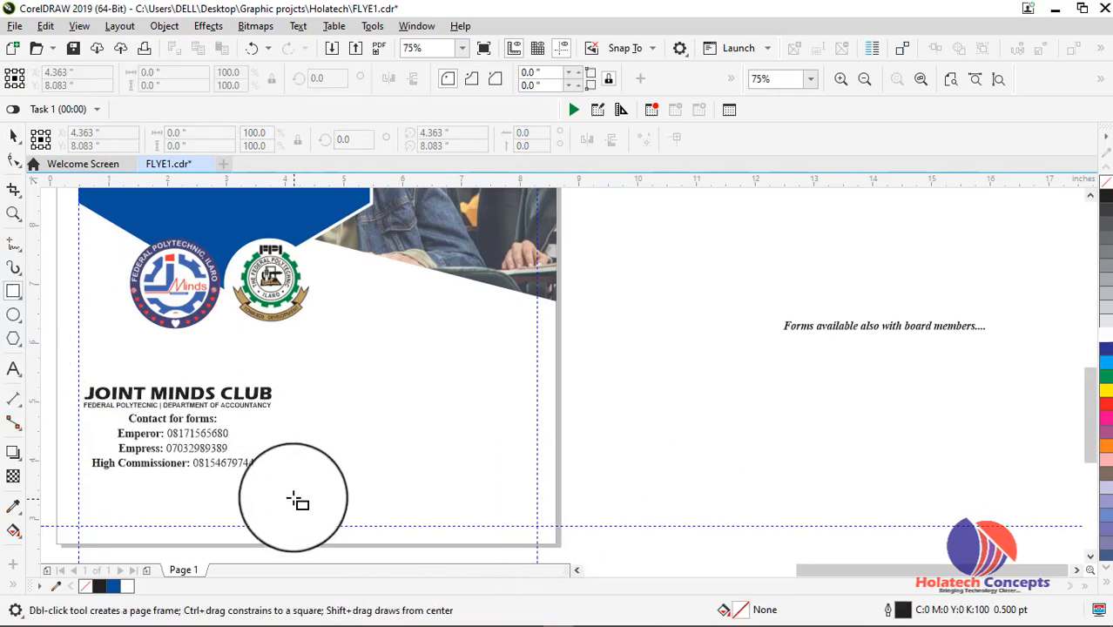
{"action": "left_click_drag", "start_coordinate": [316, 514], "coordinate": [558, 516]}
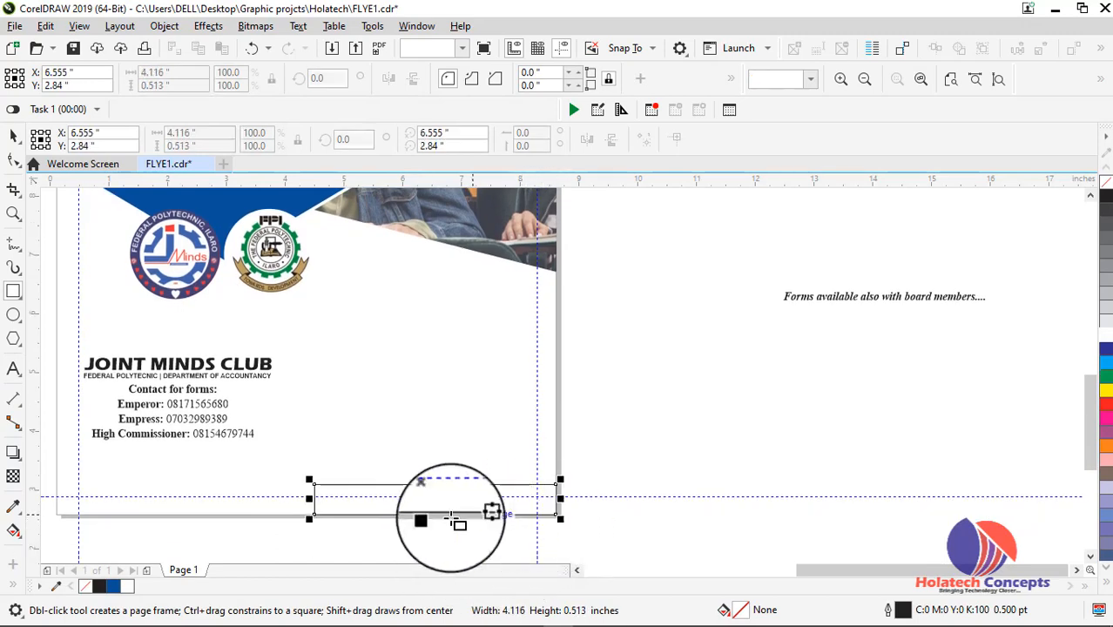
{"action": "left_click_drag", "start_coordinate": [304, 501], "coordinate": [276, 499]}
{"action": "scroll", "coordinate": [276, 498], "scroll_direction": "down", "scroll_amount": 2}
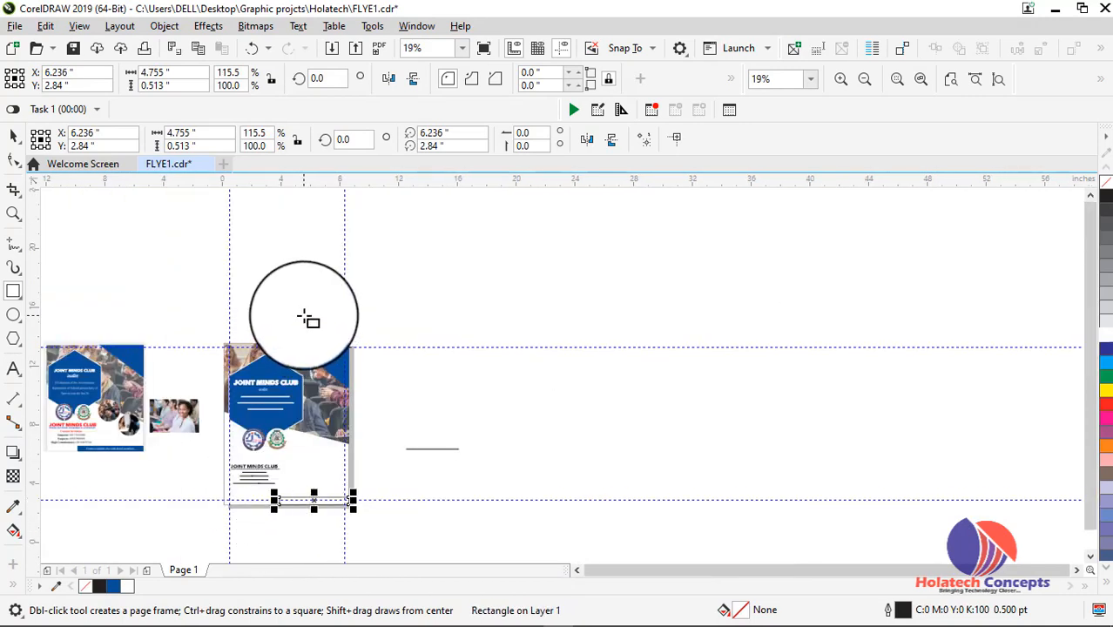
{"action": "scroll", "coordinate": [250, 473], "scroll_direction": "up", "scroll_amount": 1}
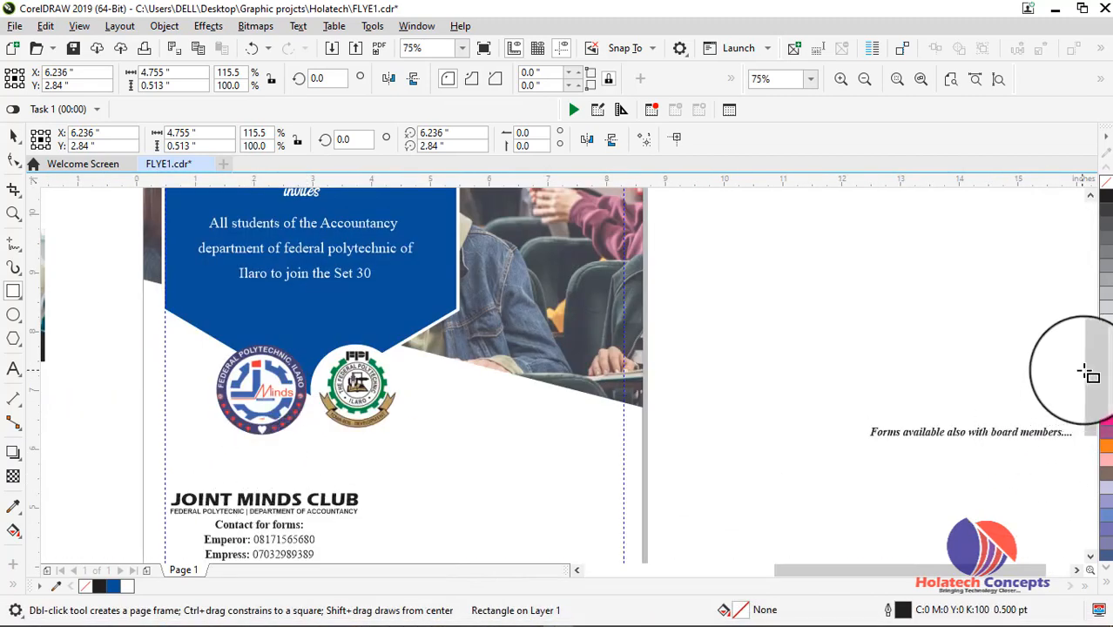
{"action": "scroll", "coordinate": [1089, 374], "scroll_direction": "down", "scroll_amount": 3}
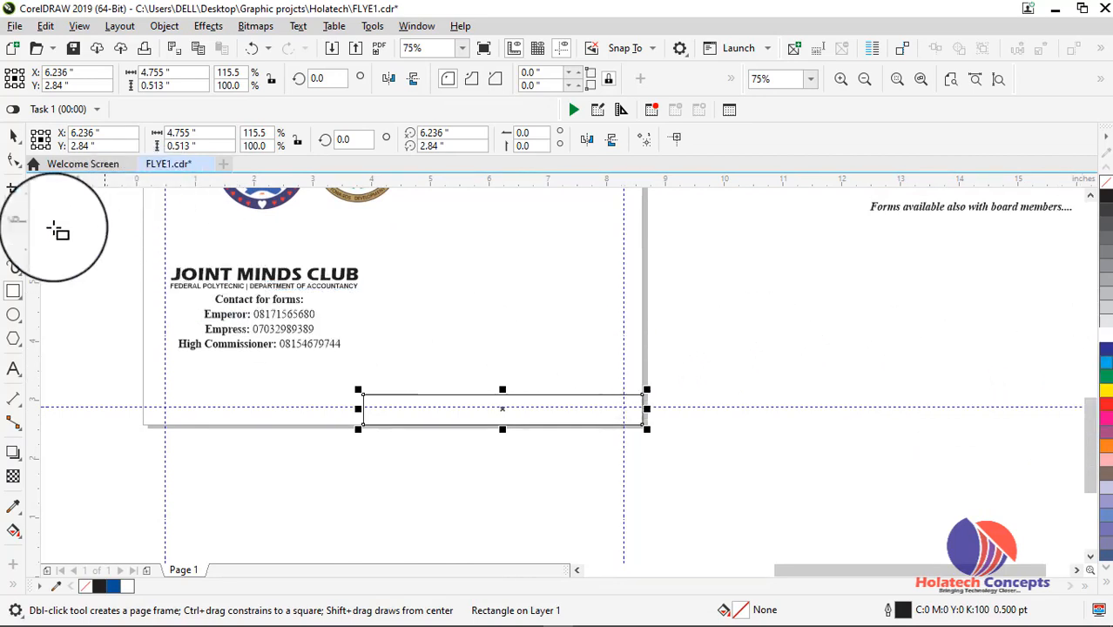
Step: Fill the rectangle at the page's bottom edge with the flyer's blue (#094E99) and remove its outline
{"action": "left_click", "coordinate": [13, 137]}
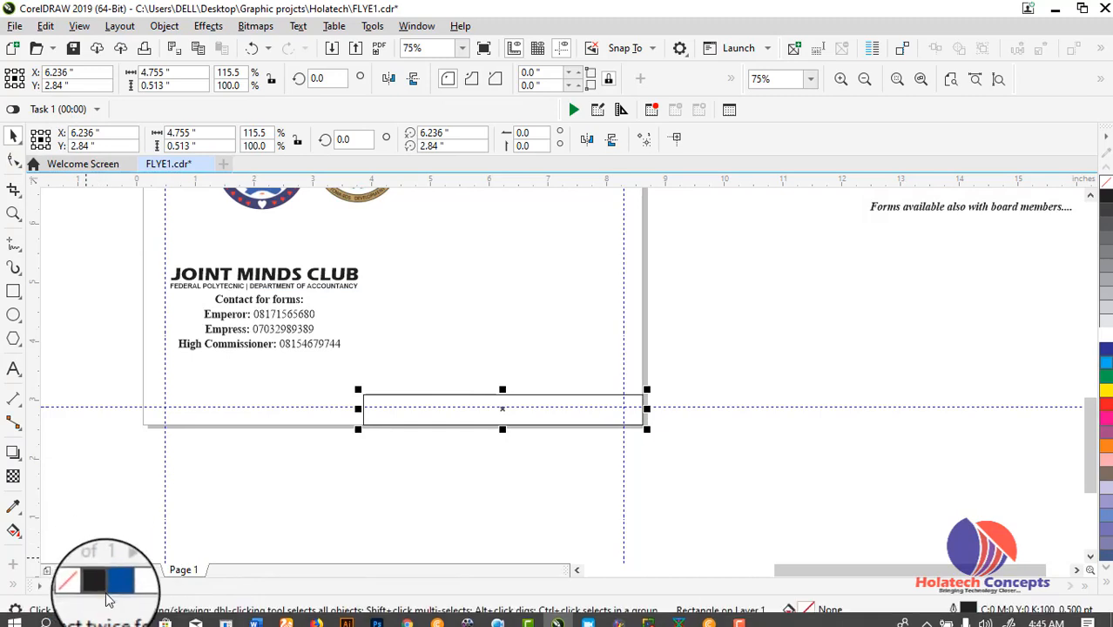
{"action": "left_click", "coordinate": [99, 586]}
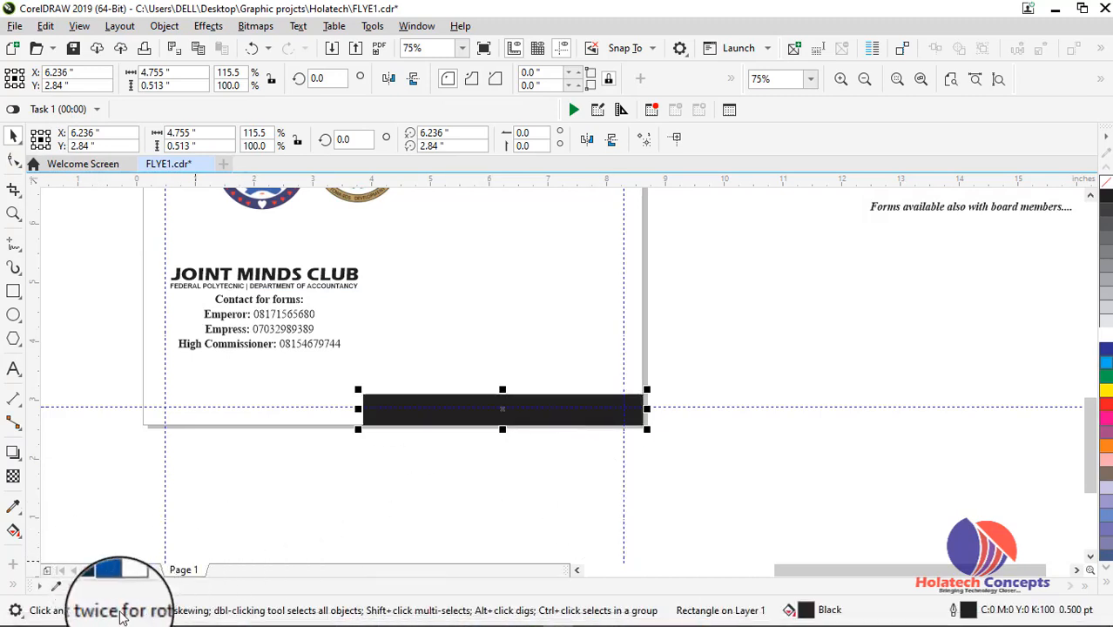
{"action": "left_click", "coordinate": [113, 586]}
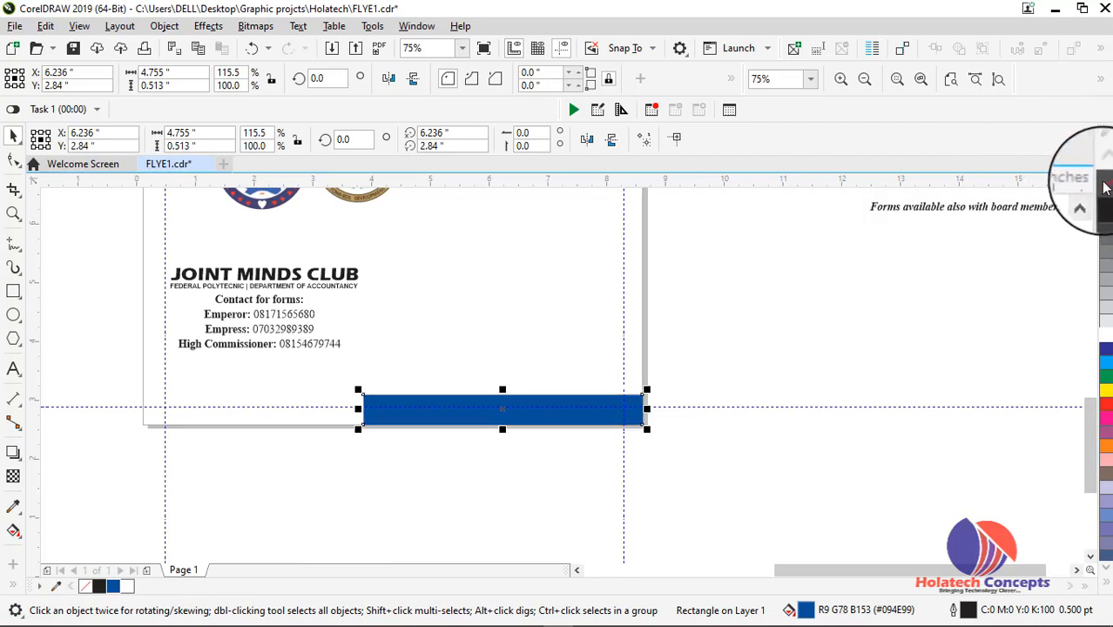
Step: Move the "Forms available also with board members...." text onto the blue bar, at about X 6.21, Y 2.88 inches, and fill it with white
{"action": "left_click", "coordinate": [931, 349]}
{"action": "left_click_drag", "start_coordinate": [922, 207], "coordinate": [453, 408]}
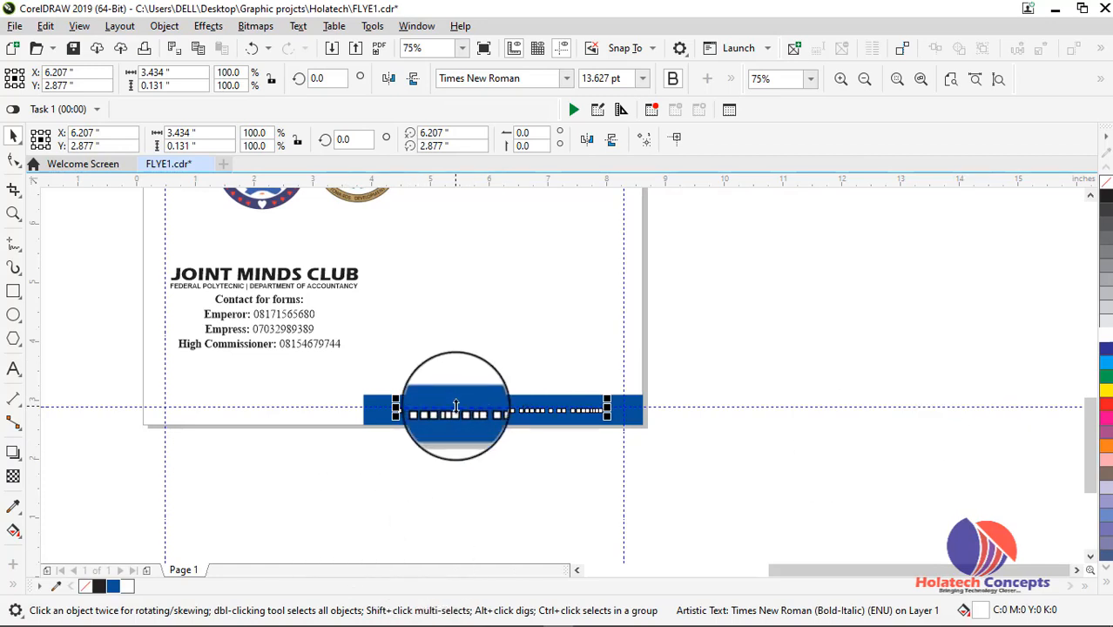
{"action": "right_click", "coordinate": [456, 416]}
{"action": "left_click", "coordinate": [409, 432]}
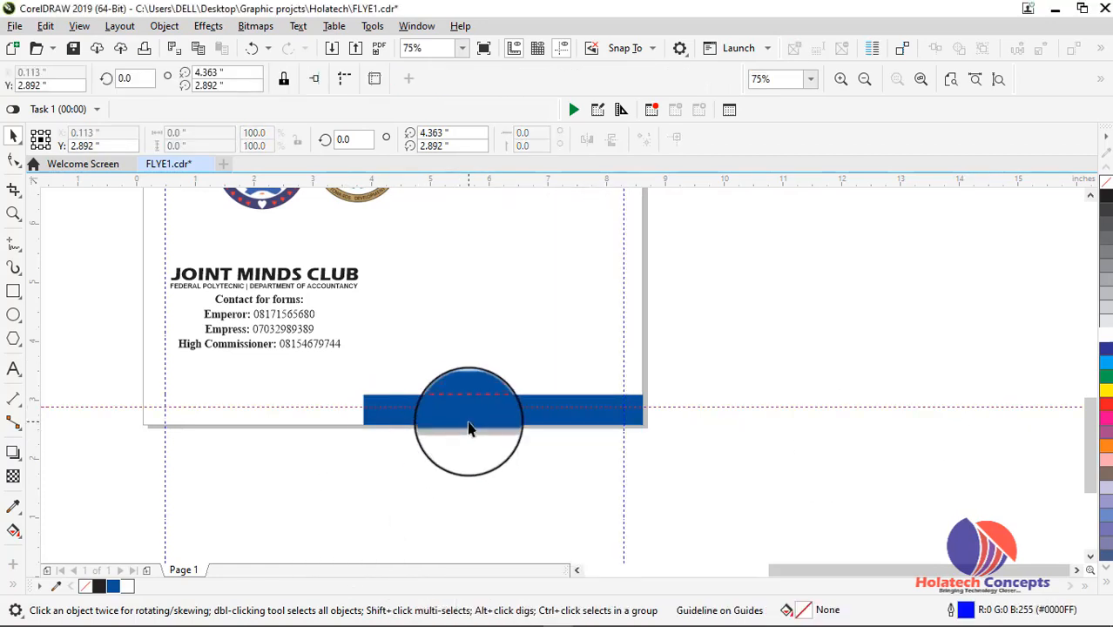
Step: Send the blue bar to the back of the page, behind the "Forms available" text
{"action": "left_click", "coordinate": [469, 419]}
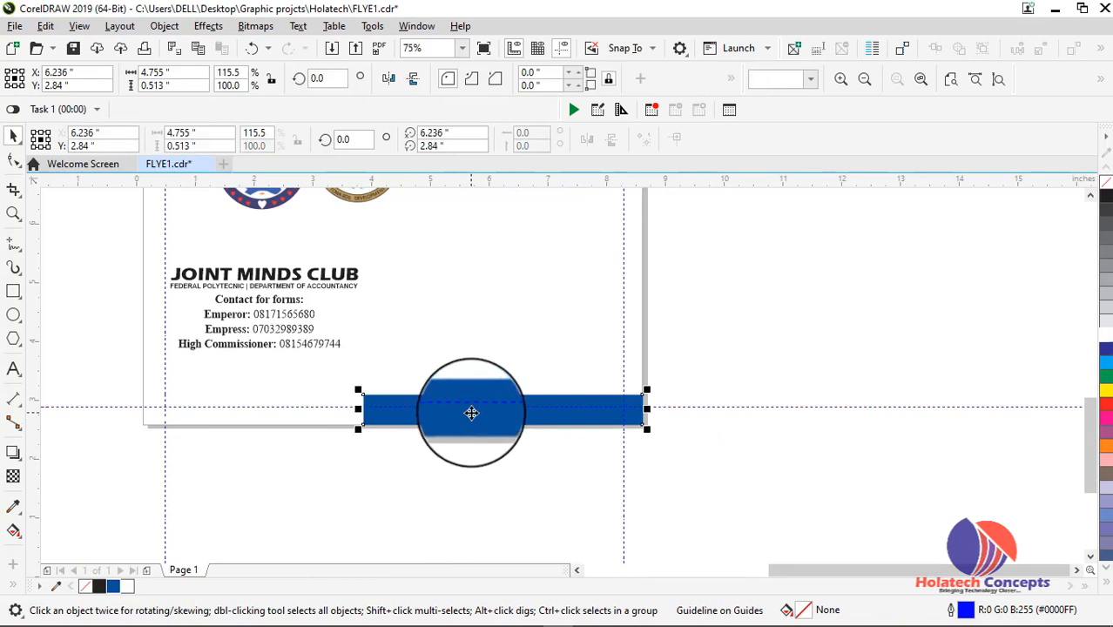
{"action": "right_click", "coordinate": [577, 400]}
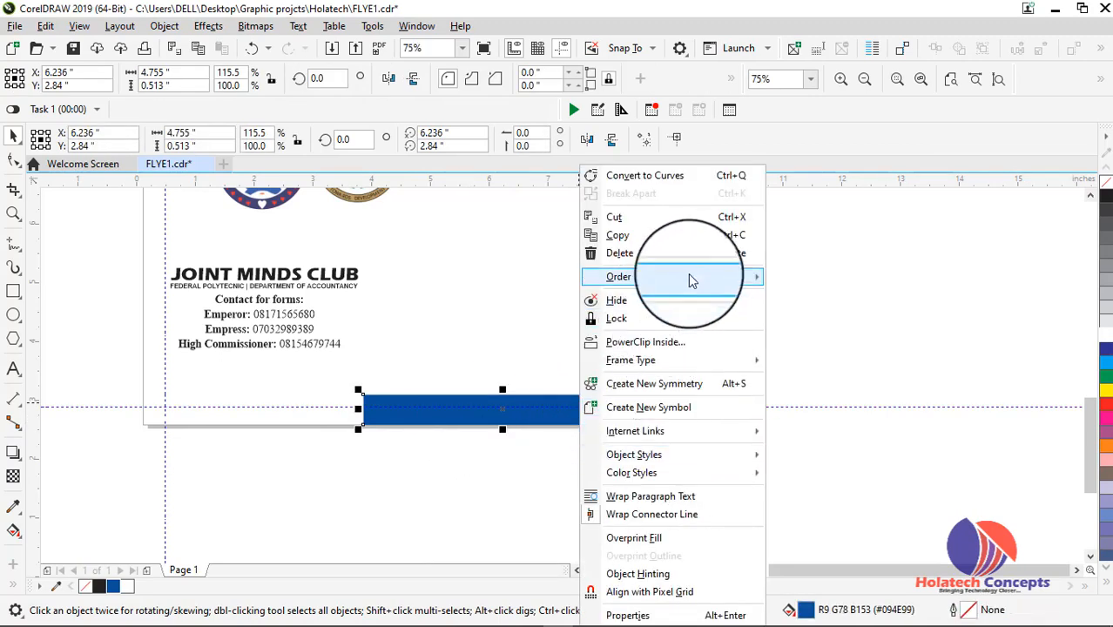
{"action": "mouse_move", "coordinate": [706, 277]}
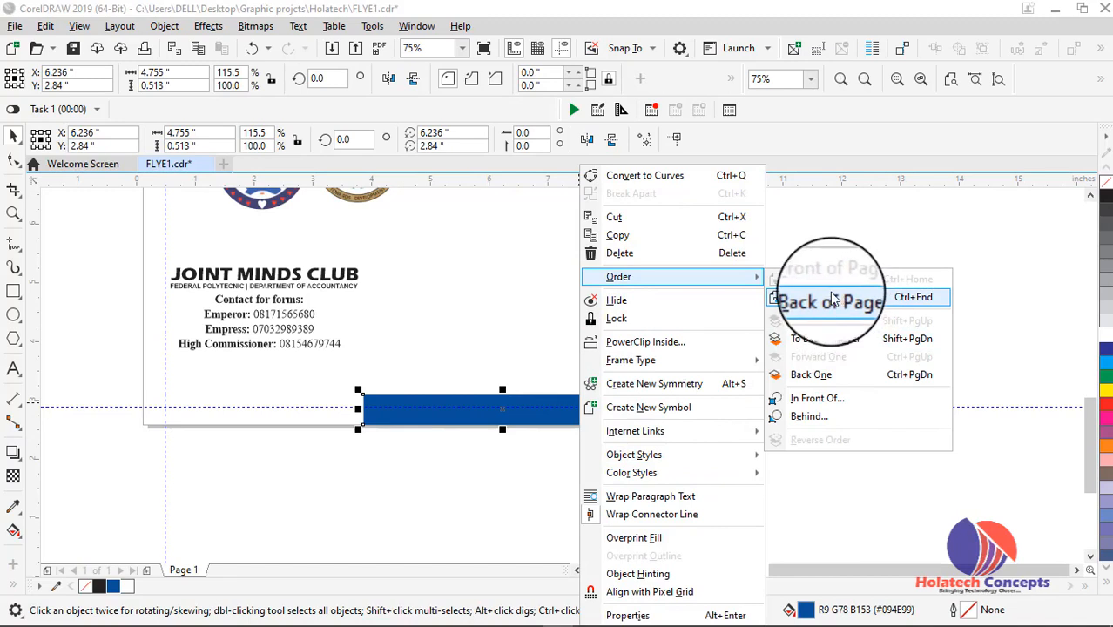
{"action": "left_click", "coordinate": [834, 300]}
{"action": "left_click", "coordinate": [647, 524]}
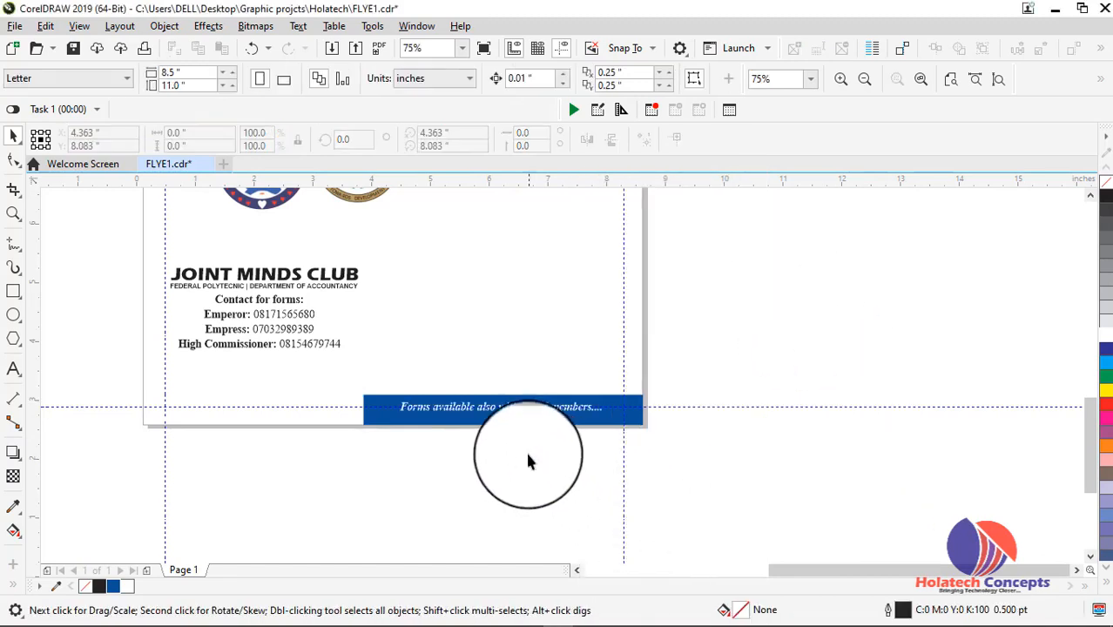
Step: Lower the "Forms available" text slightly to about Y 2.86 inches to centre it vertically in the blue bar
{"action": "scroll", "coordinate": [518, 408], "scroll_direction": "up", "scroll_amount": 2}
{"action": "scroll", "coordinate": [503, 437], "scroll_direction": "down", "scroll_amount": 1}
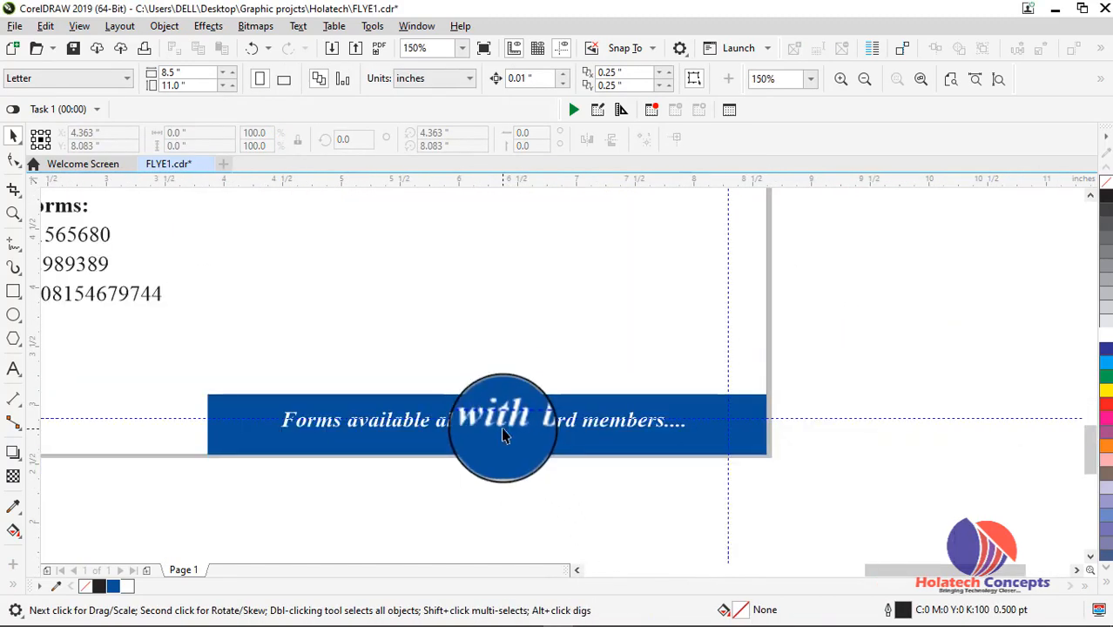
{"action": "left_click", "coordinate": [487, 421]}
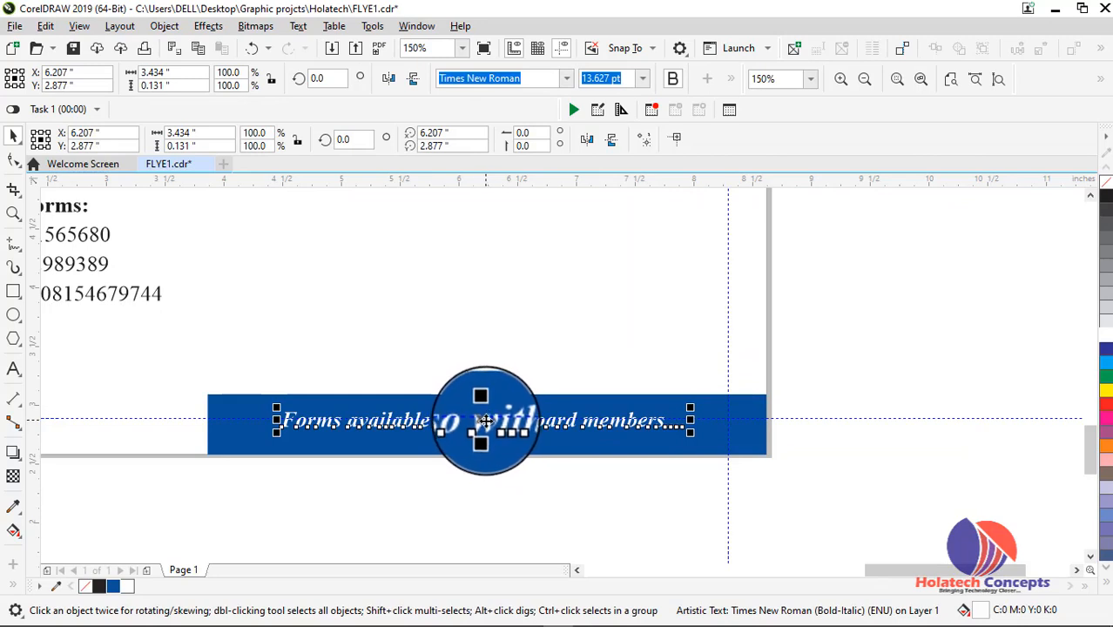
{"action": "left_click_drag", "start_coordinate": [486, 421], "coordinate": [486, 424]}
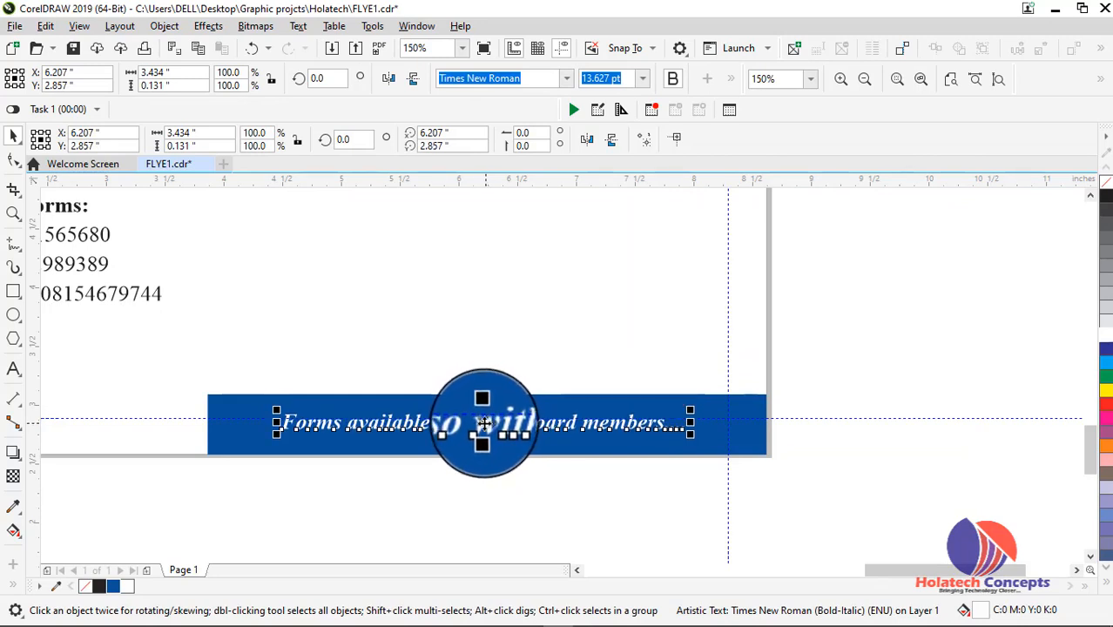
{"action": "left_click", "coordinate": [335, 312]}
{"action": "scroll", "coordinate": [335, 312], "scroll_direction": "down", "scroll_amount": 2}
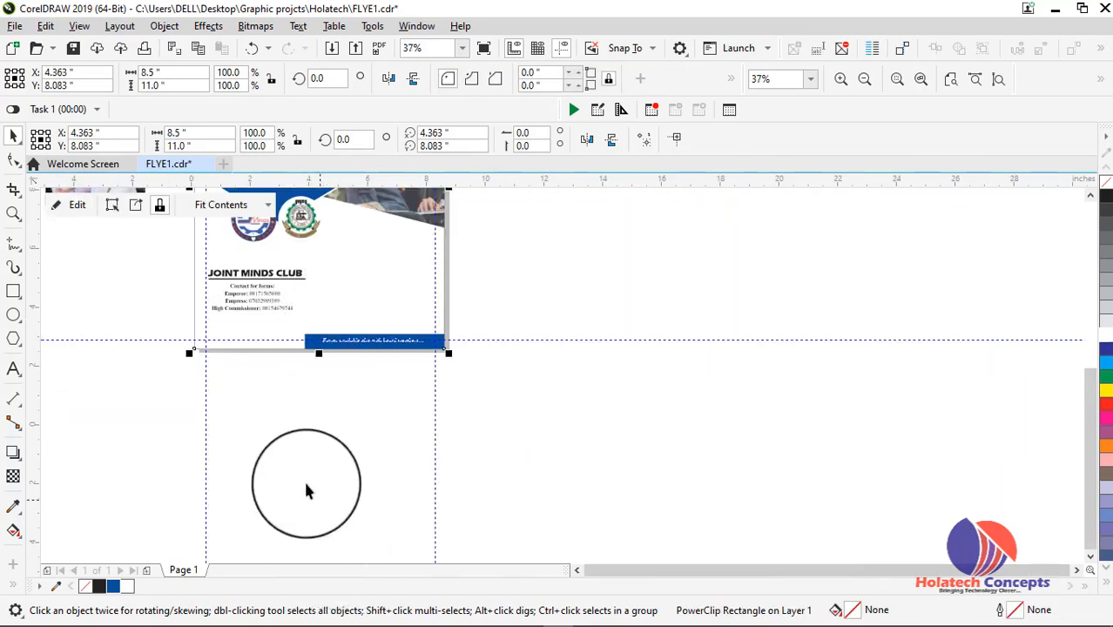
{"action": "left_click", "coordinate": [314, 501]}
Step: Fill the "JOINT MINDS CLUB" heading above the contact details with red
{"action": "scroll", "coordinate": [273, 322], "scroll_direction": "up", "scroll_amount": 2}
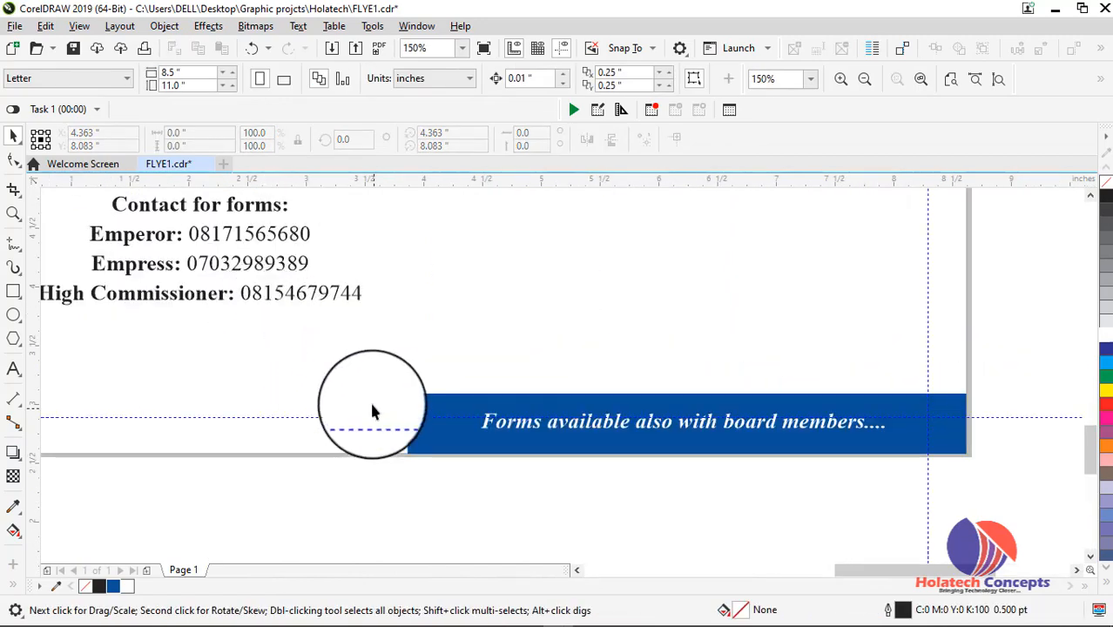
{"action": "left_click_drag", "start_coordinate": [924, 571], "coordinate": [914, 571]}
{"action": "left_click_drag", "start_coordinate": [1090, 466], "coordinate": [1089, 441]}
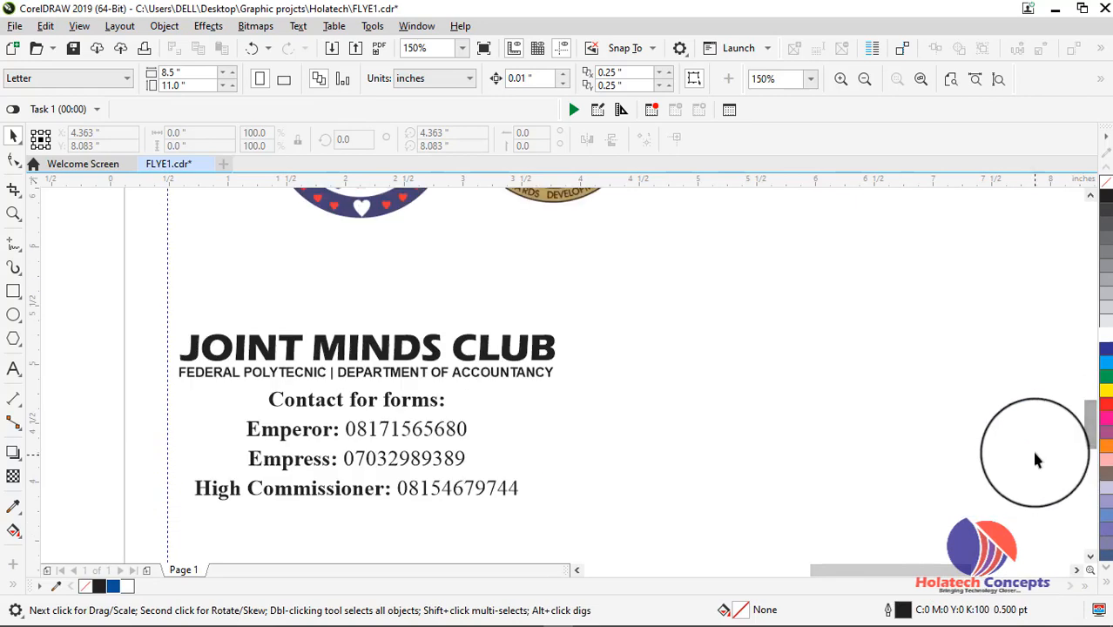
{"action": "left_click", "coordinate": [409, 362]}
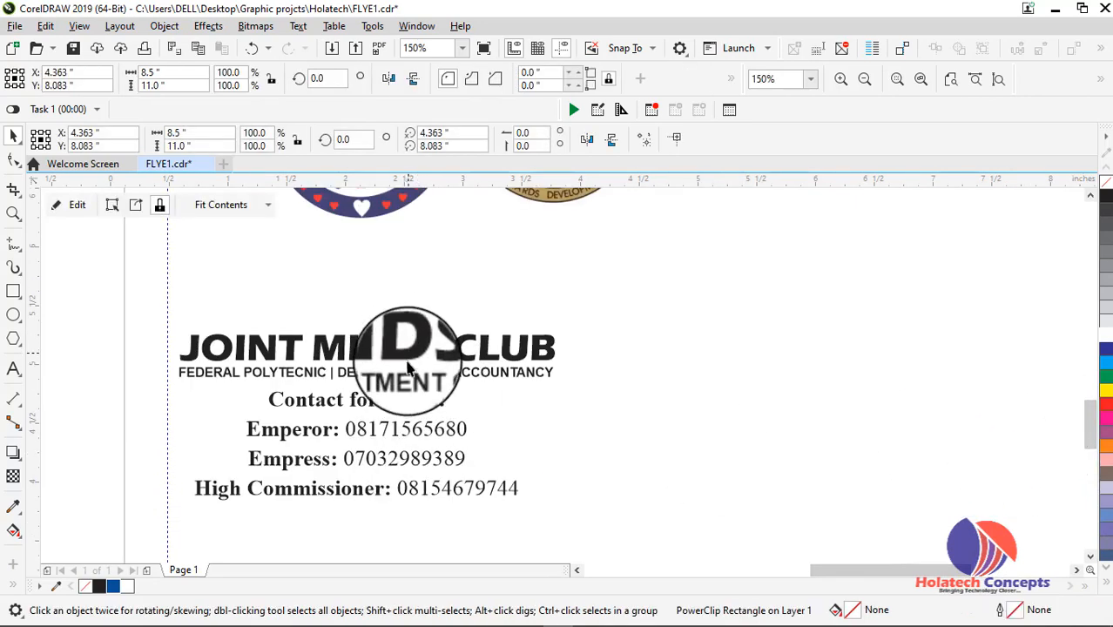
{"action": "left_click", "coordinate": [410, 364]}
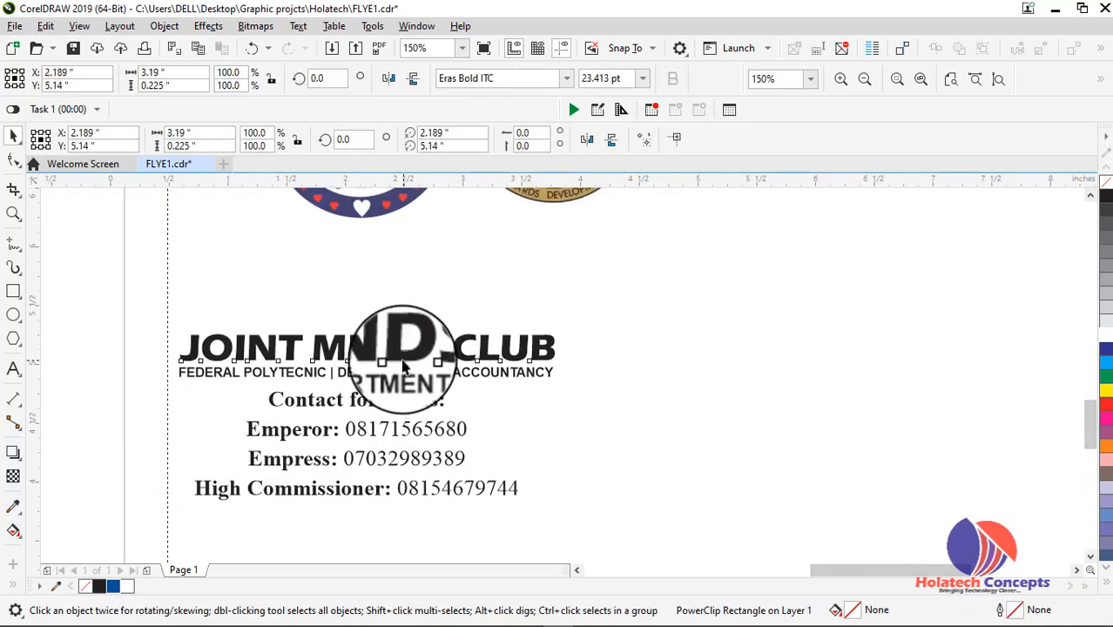
{"action": "left_click", "coordinate": [1108, 406]}
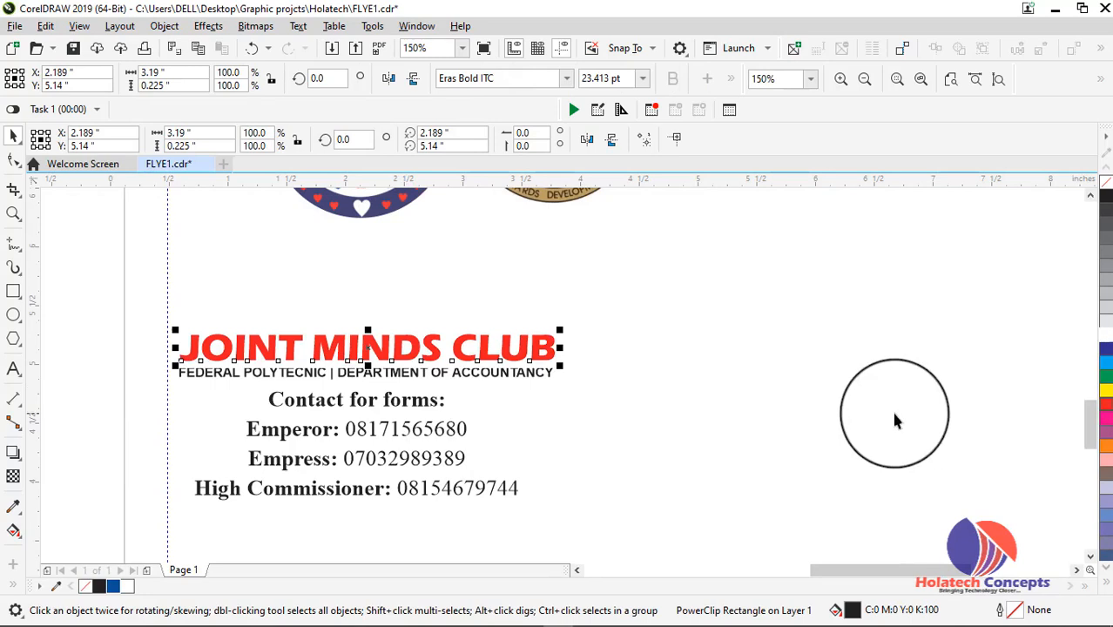
Step: Fill the "FEDERAL POLYTECNIC | DEPARTMENT OF ACCOUNTANCY" line under the red heading with the document's blue
{"action": "left_click", "coordinate": [558, 425]}
{"action": "scroll", "coordinate": [545, 418], "scroll_direction": "down", "scroll_amount": 2}
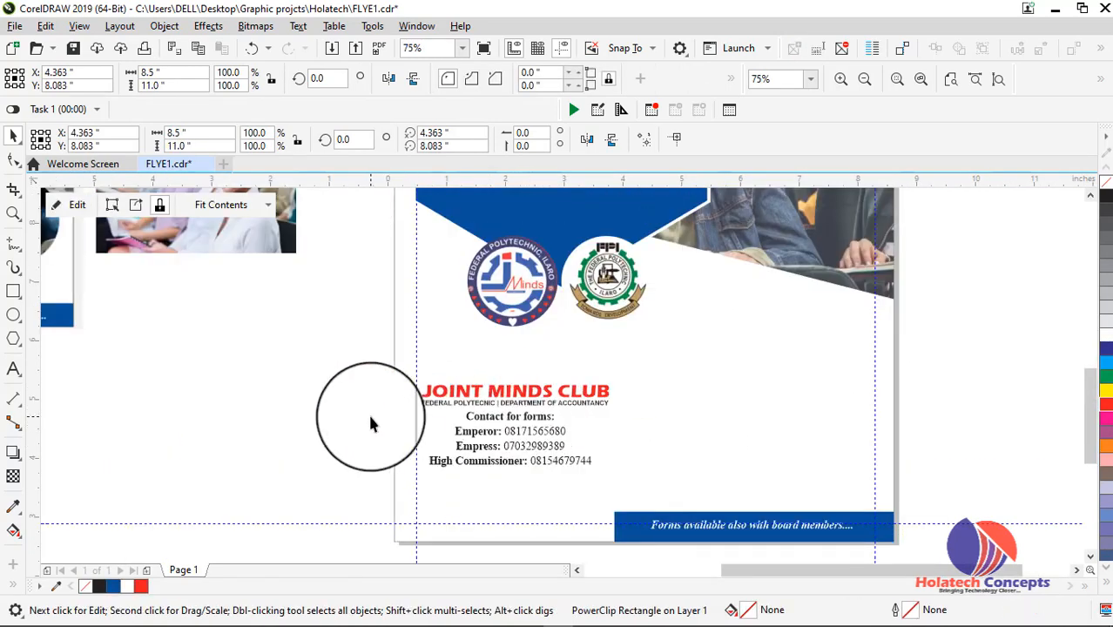
{"action": "scroll", "coordinate": [505, 416], "scroll_direction": "up", "scroll_amount": 2}
{"action": "left_click", "coordinate": [510, 392]}
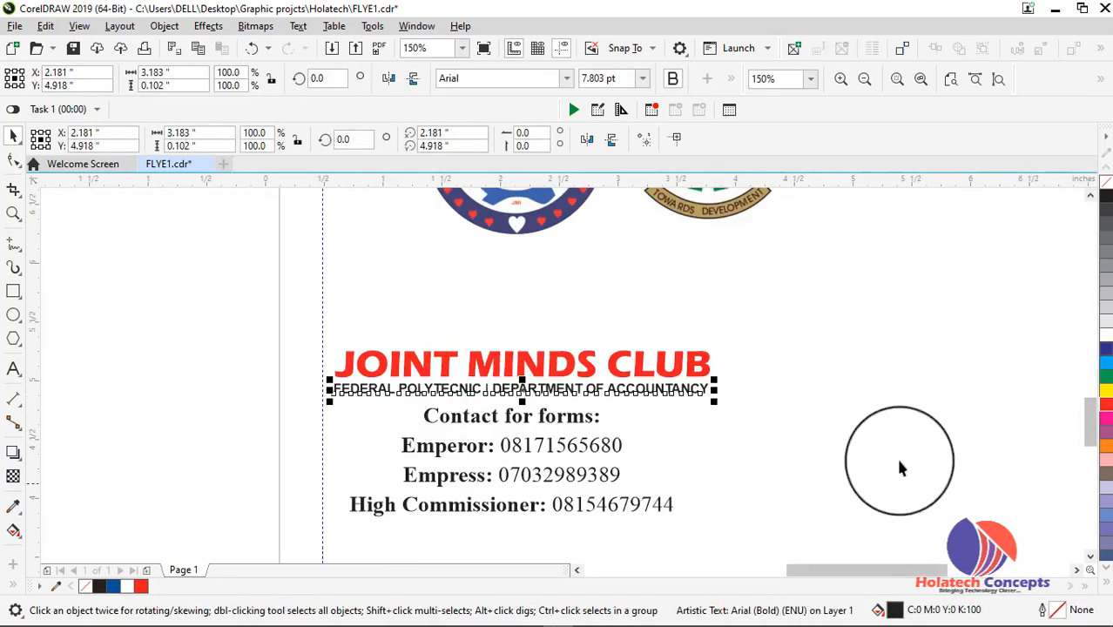
{"action": "left_click", "coordinate": [113, 587]}
{"action": "left_click", "coordinate": [233, 448]}
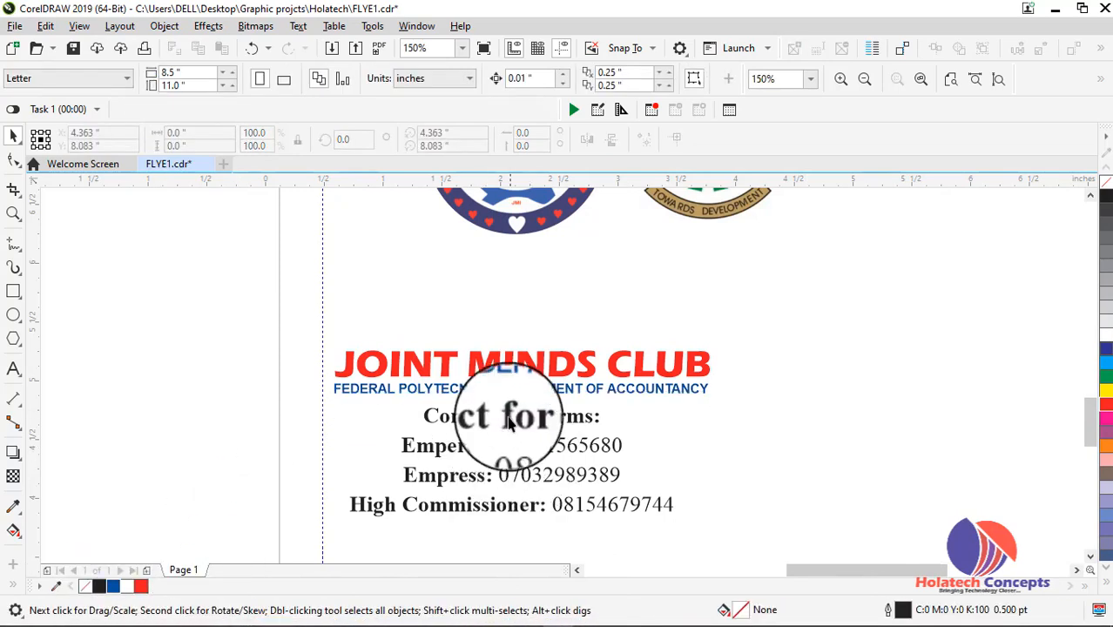
Step: Colour only the "Contact for forms:" line of the contact details text red
{"action": "left_click", "coordinate": [487, 416]}
{"action": "scroll", "coordinate": [490, 421], "scroll_direction": "down", "scroll_amount": 2}
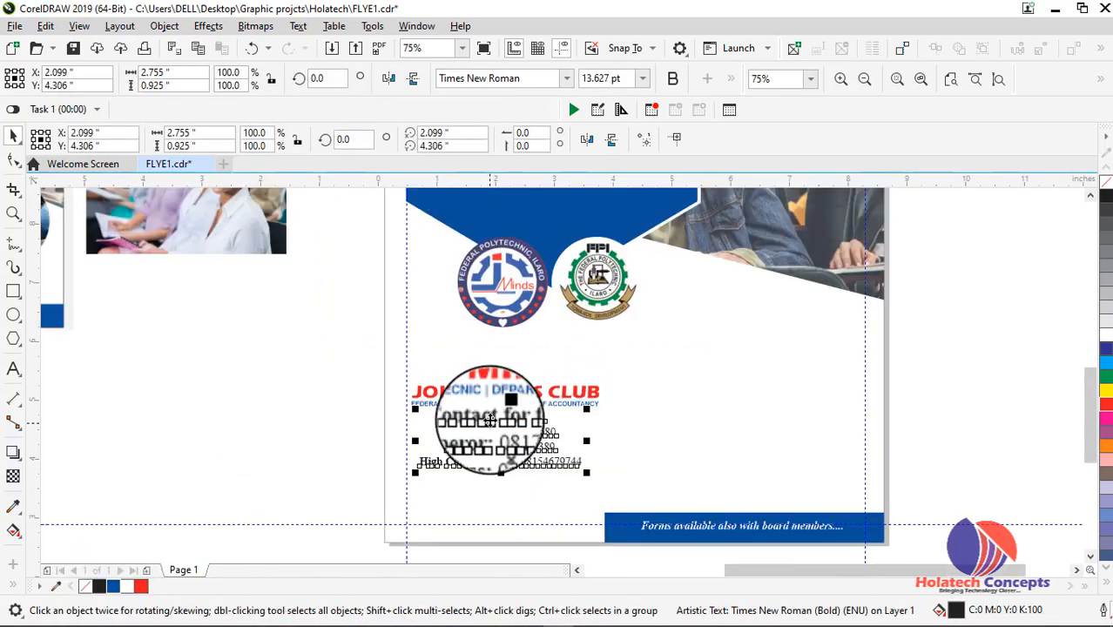
{"action": "left_click_drag", "start_coordinate": [789, 573], "coordinate": [694, 575]}
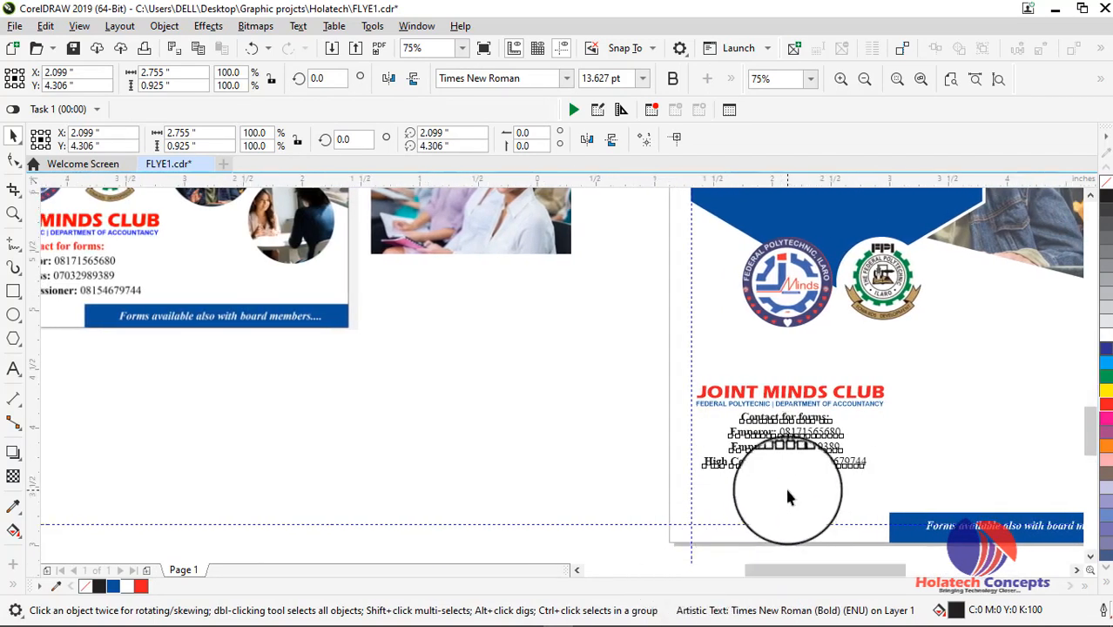
{"action": "scroll", "coordinate": [788, 493], "scroll_direction": "up", "scroll_amount": 2}
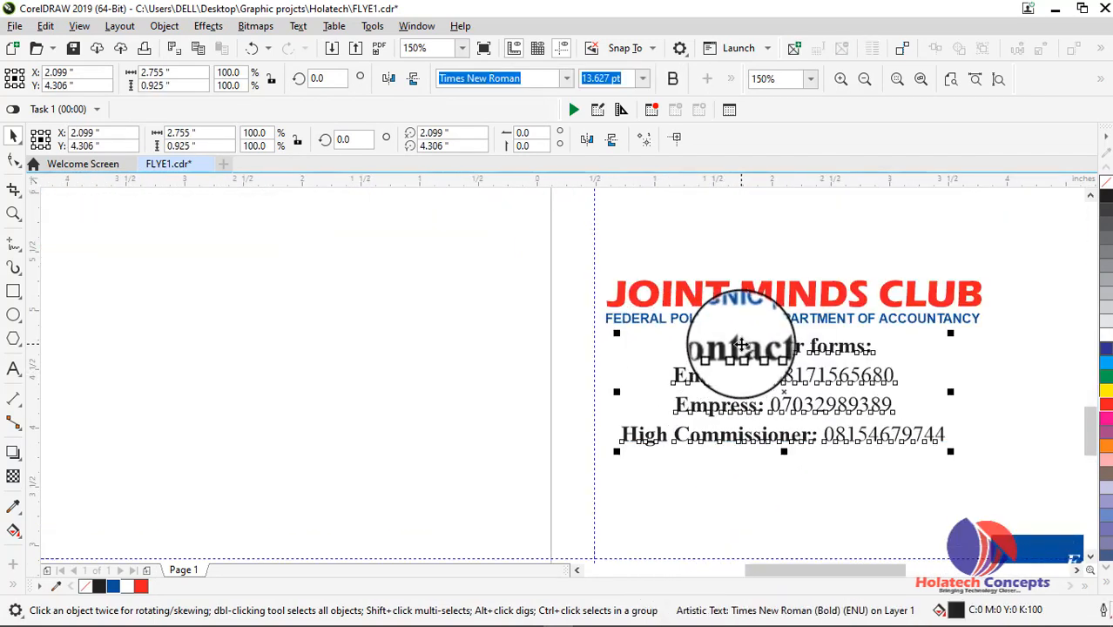
{"action": "double_click", "coordinate": [742, 345]}
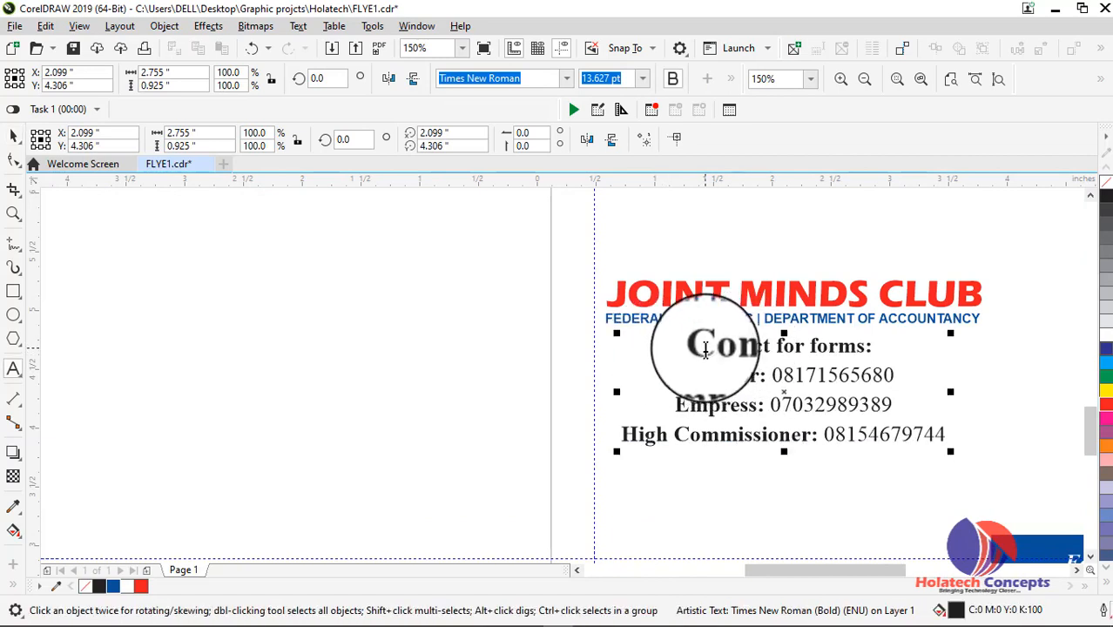
{"action": "left_click_drag", "start_coordinate": [701, 346], "coordinate": [884, 341]}
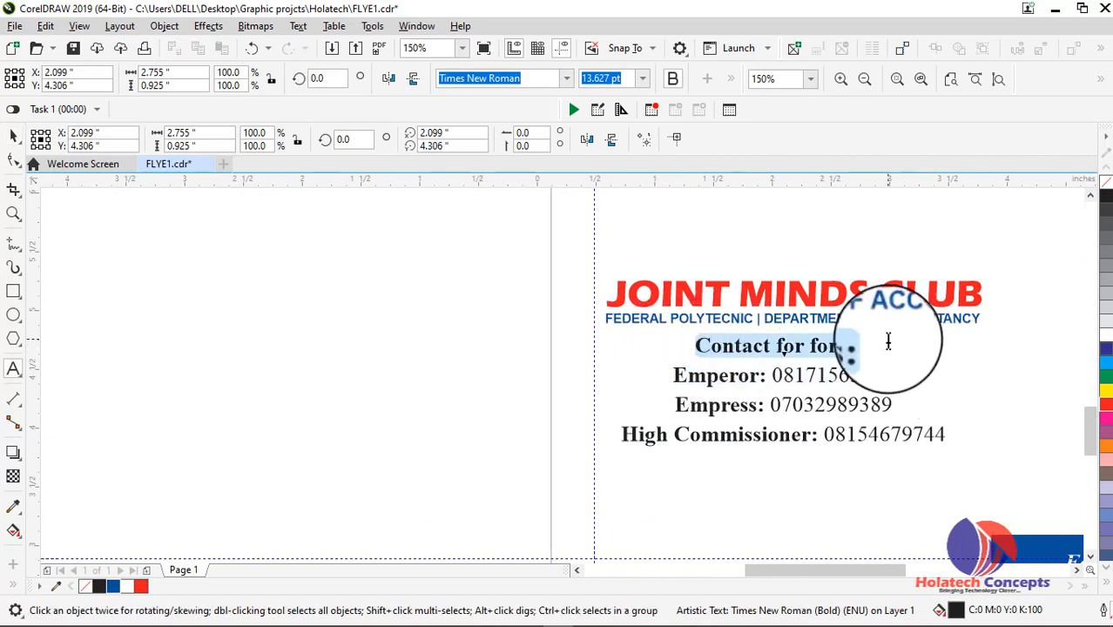
{"action": "left_click", "coordinate": [1106, 408]}
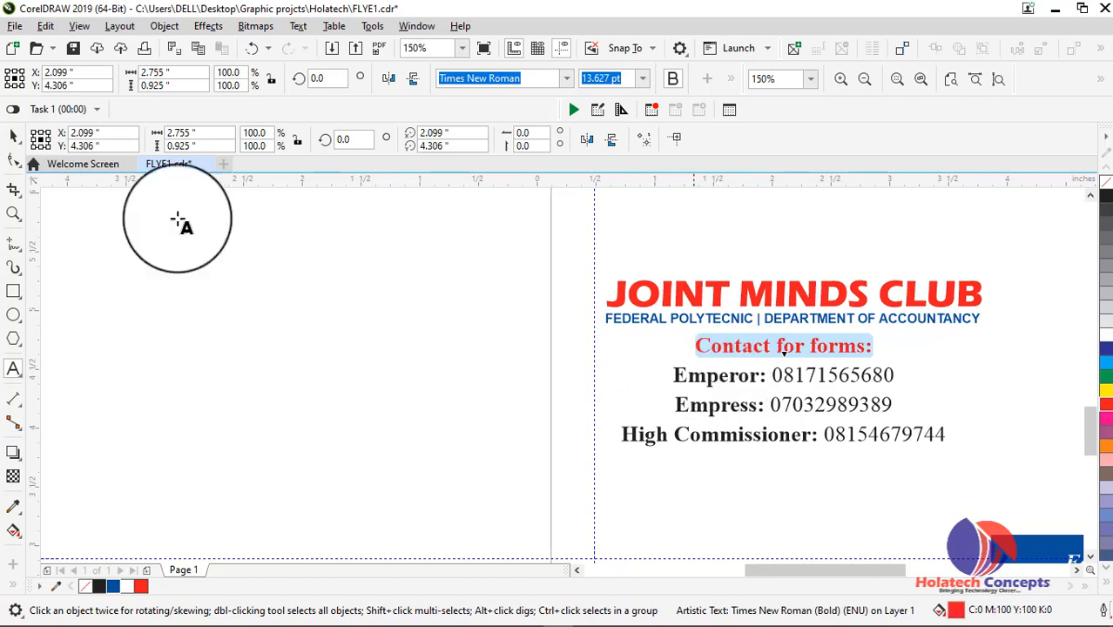
{"action": "left_click", "coordinate": [13, 135]}
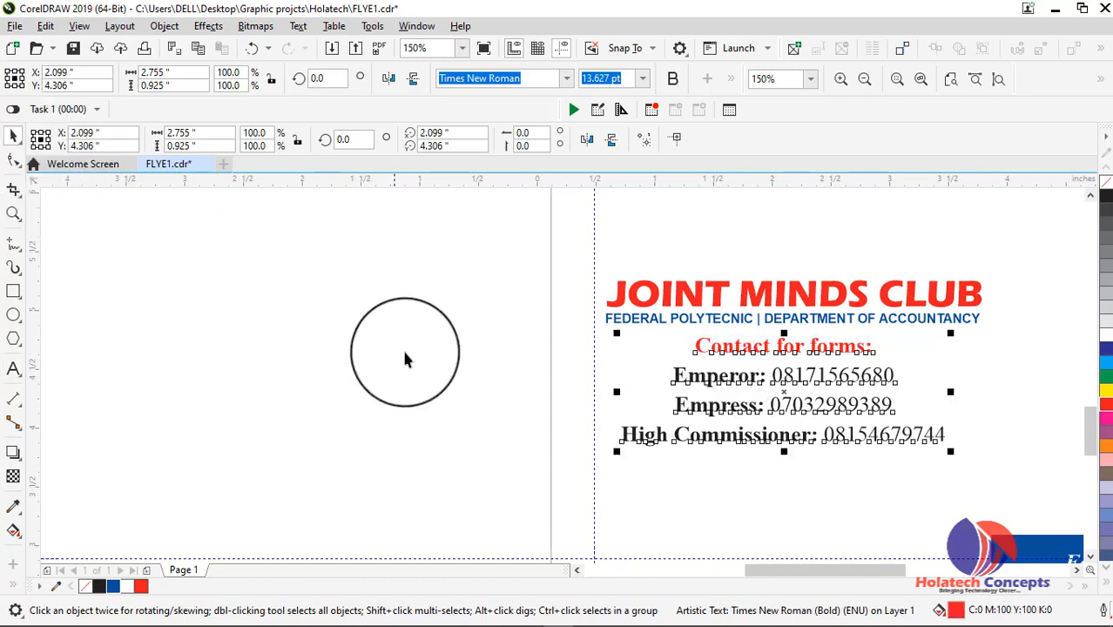
Step: Draw an unfilled circle about 2.64 inches in diameter in the empty area beside the flyer page, below the photo
{"action": "scroll", "coordinate": [389, 349], "scroll_direction": "down", "scroll_amount": 2}
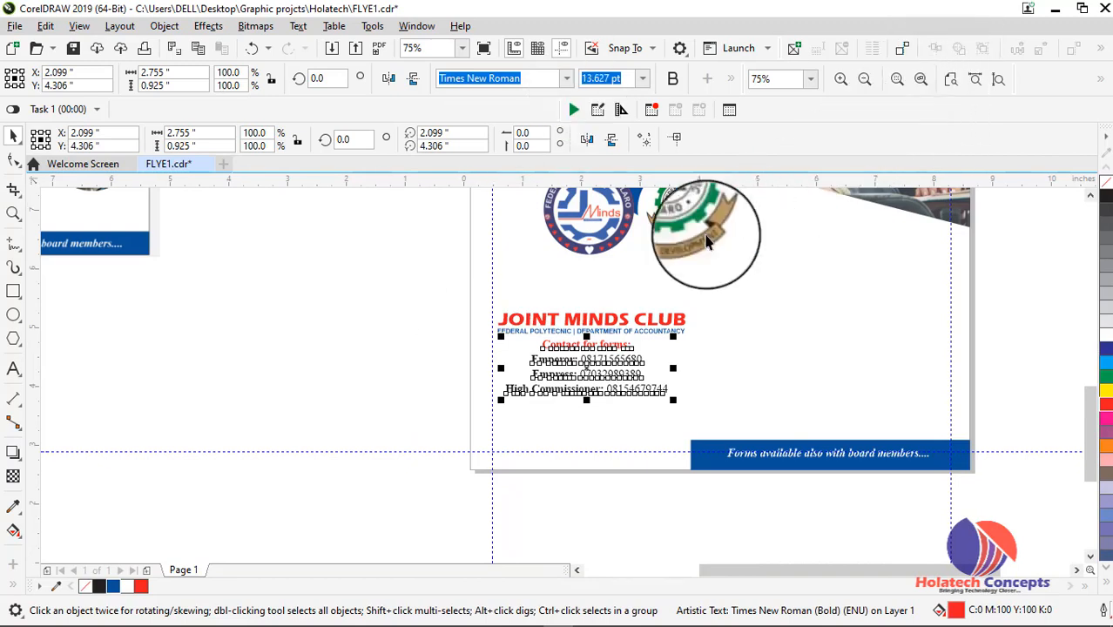
{"action": "scroll", "coordinate": [684, 244], "scroll_direction": "down", "scroll_amount": 2}
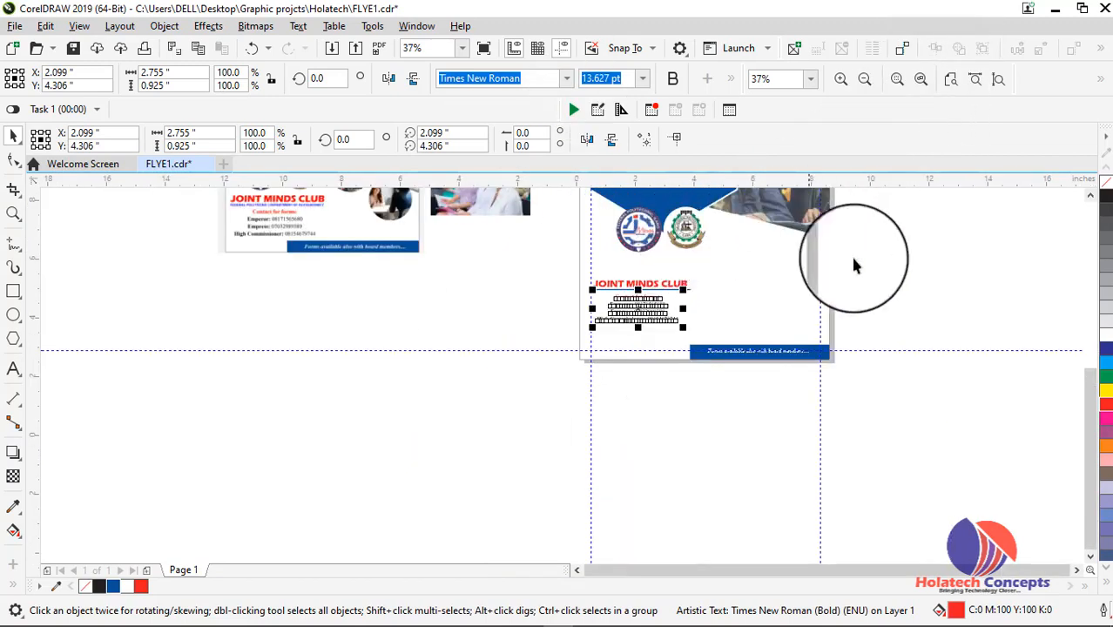
{"action": "left_click", "coordinate": [887, 262]}
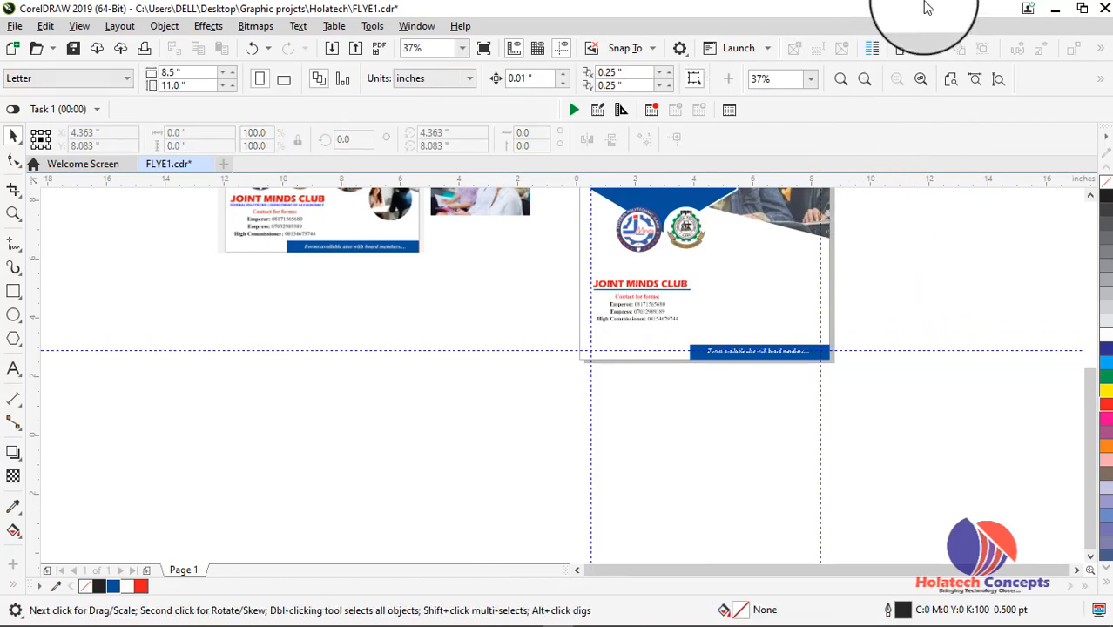
{"action": "left_click", "coordinate": [998, 79]}
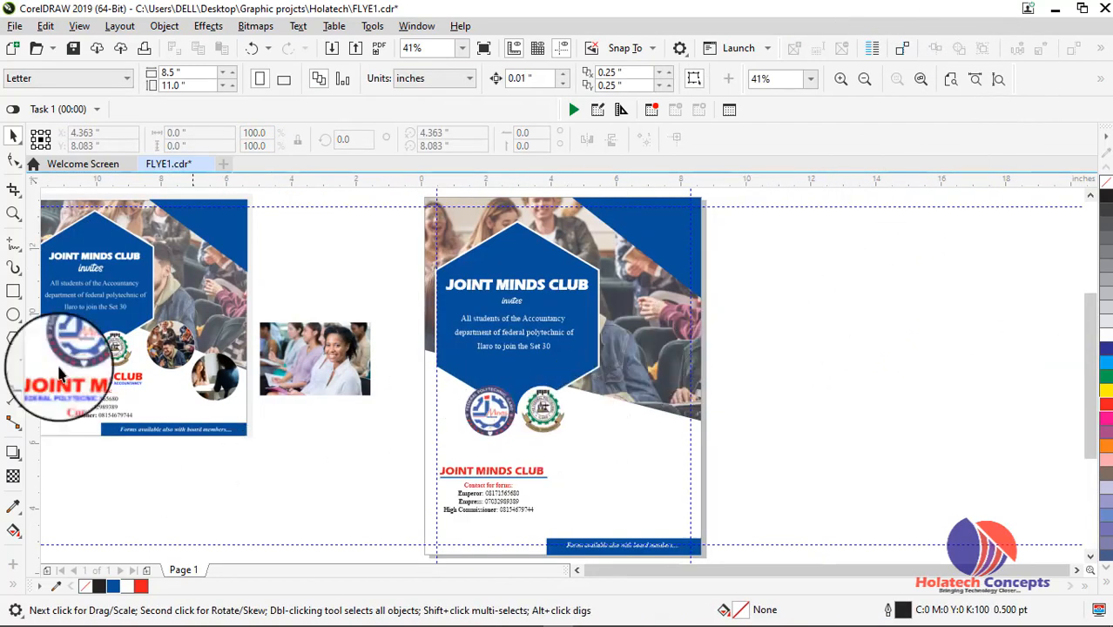
{"action": "left_click", "coordinate": [14, 318]}
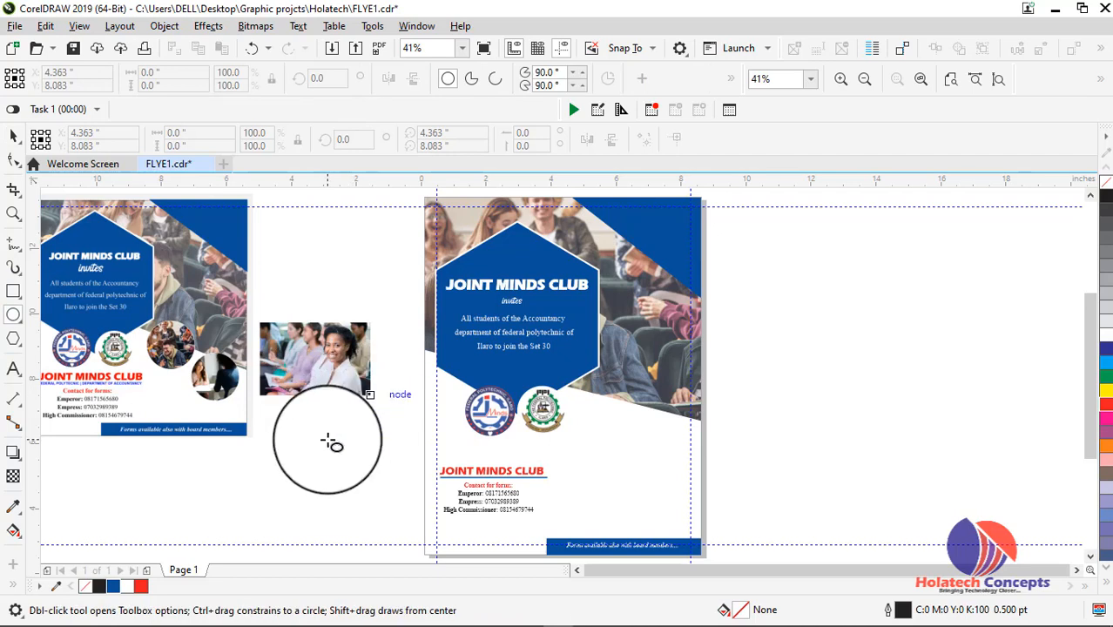
{"action": "left_click_drag", "start_coordinate": [331, 425], "coordinate": [376, 466]}
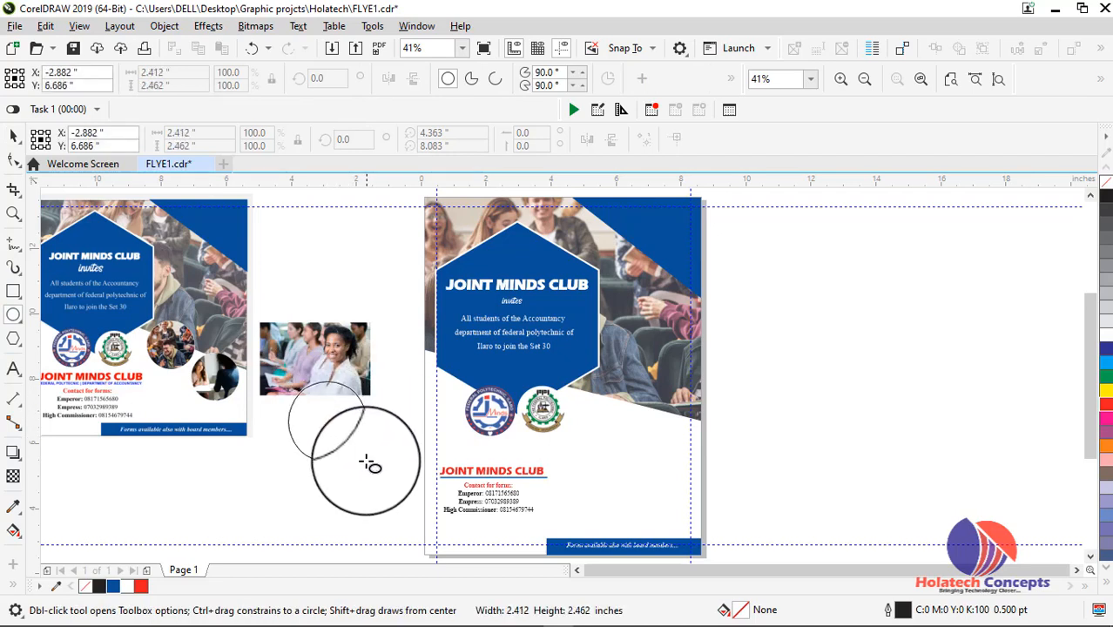
{"action": "left_click_drag", "start_coordinate": [376, 470], "coordinate": [415, 433]}
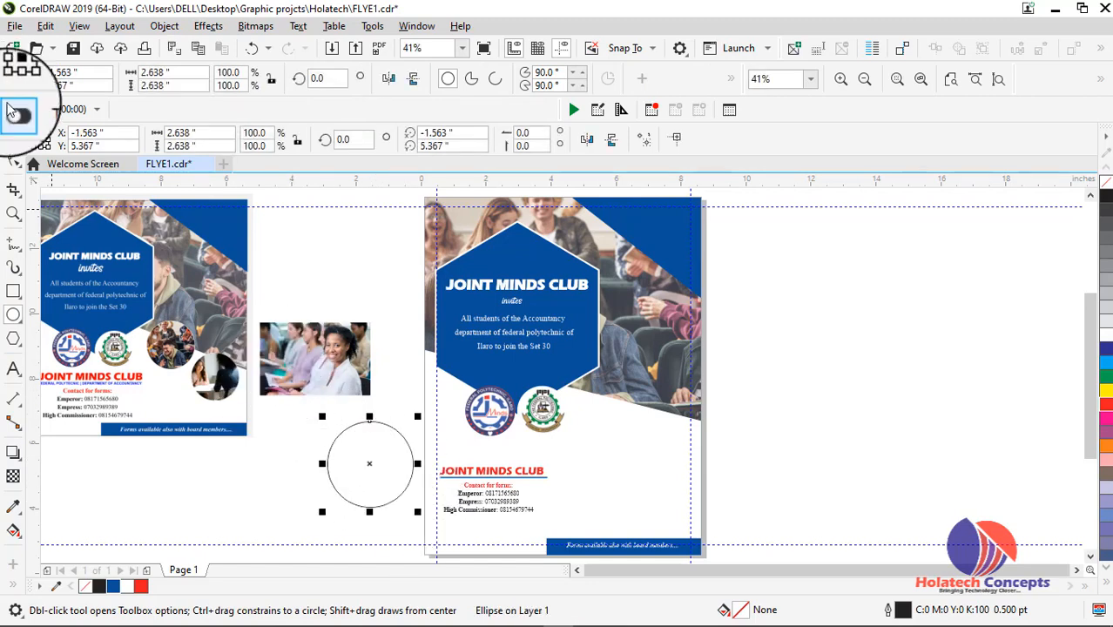
Step: Scale the circle to about 1.86 inches and place it beside the school logo, at about X 6.06, Y 7.11 inches
{"action": "left_click", "coordinate": [13, 136]}
{"action": "left_click_drag", "start_coordinate": [375, 464], "coordinate": [672, 450]}
{"action": "left_click", "coordinate": [668, 448], "text": "shift"}
{"action": "left_click", "coordinate": [764, 450]}
{"action": "left_click_drag", "start_coordinate": [764, 456], "coordinate": [618, 411]}
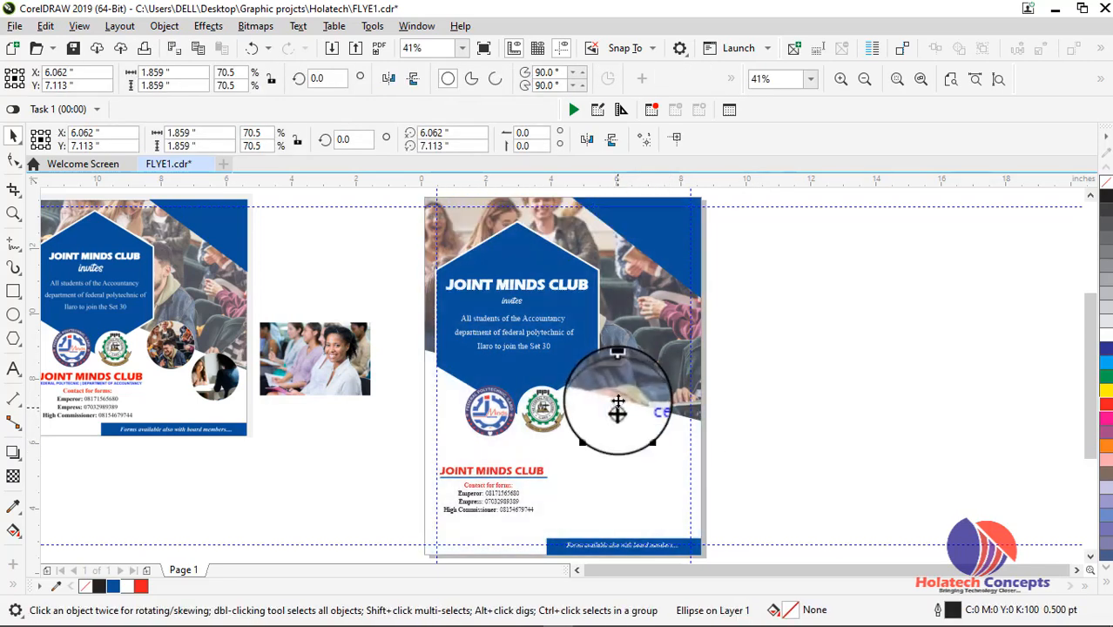
Step: Narrow the blue hexagon to about 4.76 inches wide and re-centre its "JOINT MINDS CLUB" heading at about X 2.82, Y 10.92 inches
{"action": "left_click", "coordinate": [583, 349]}
{"action": "left_click_drag", "start_coordinate": [583, 348], "coordinate": [595, 323]}
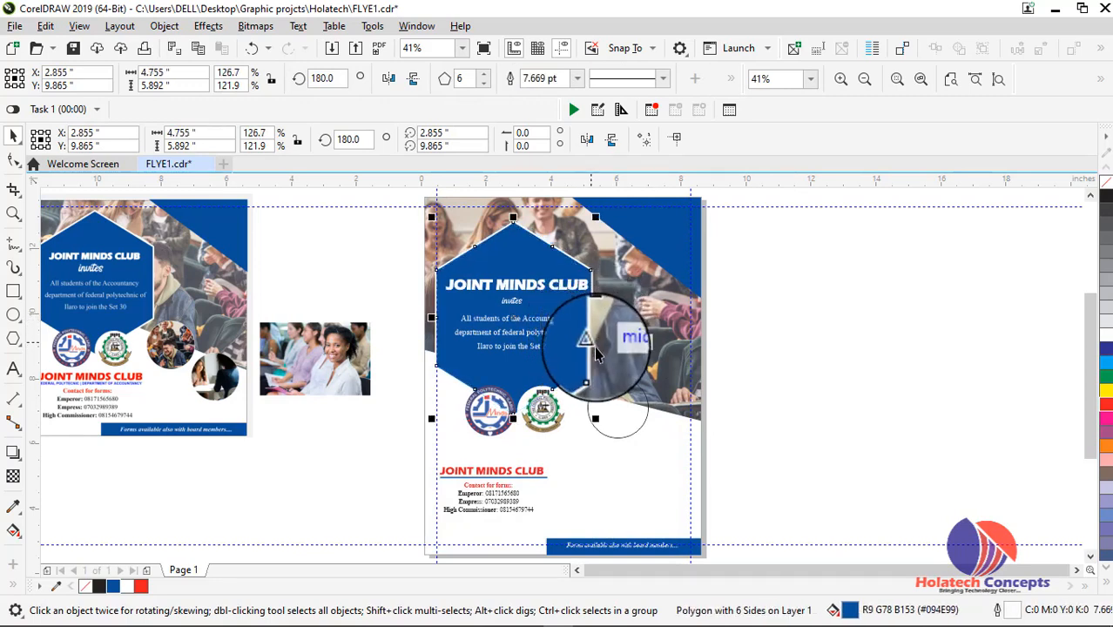
{"action": "left_click", "coordinate": [558, 284]}
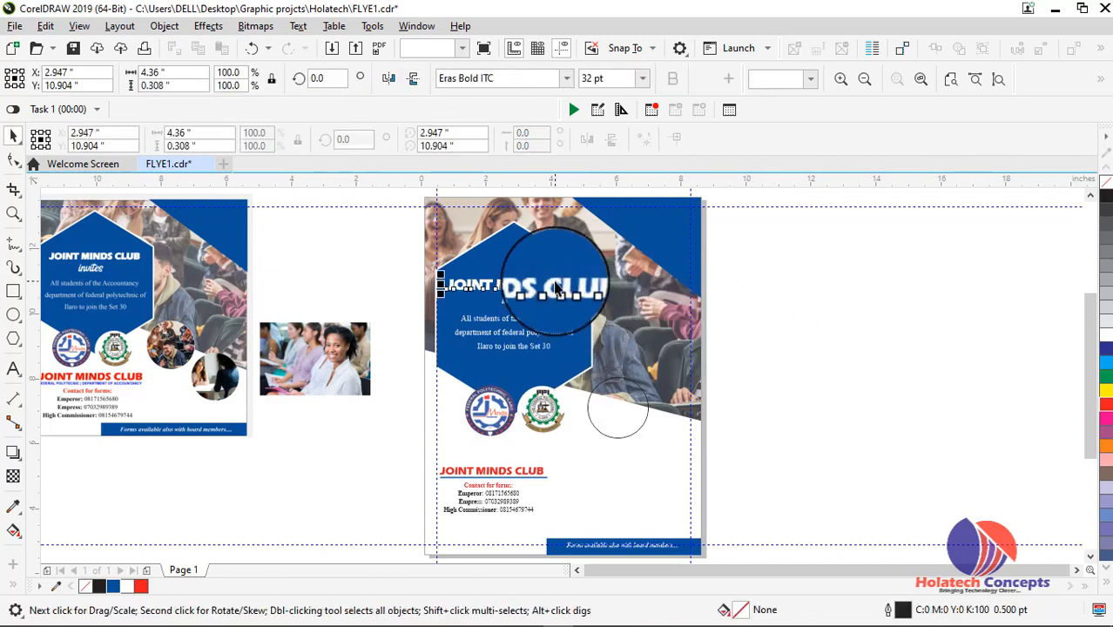
{"action": "scroll", "coordinate": [557, 284], "scroll_direction": "up", "scroll_amount": 3}
{"action": "scroll", "coordinate": [558, 281], "scroll_direction": "up", "scroll_amount": 3}
{"action": "left_click_drag", "start_coordinate": [497, 294], "coordinate": [483, 292]}
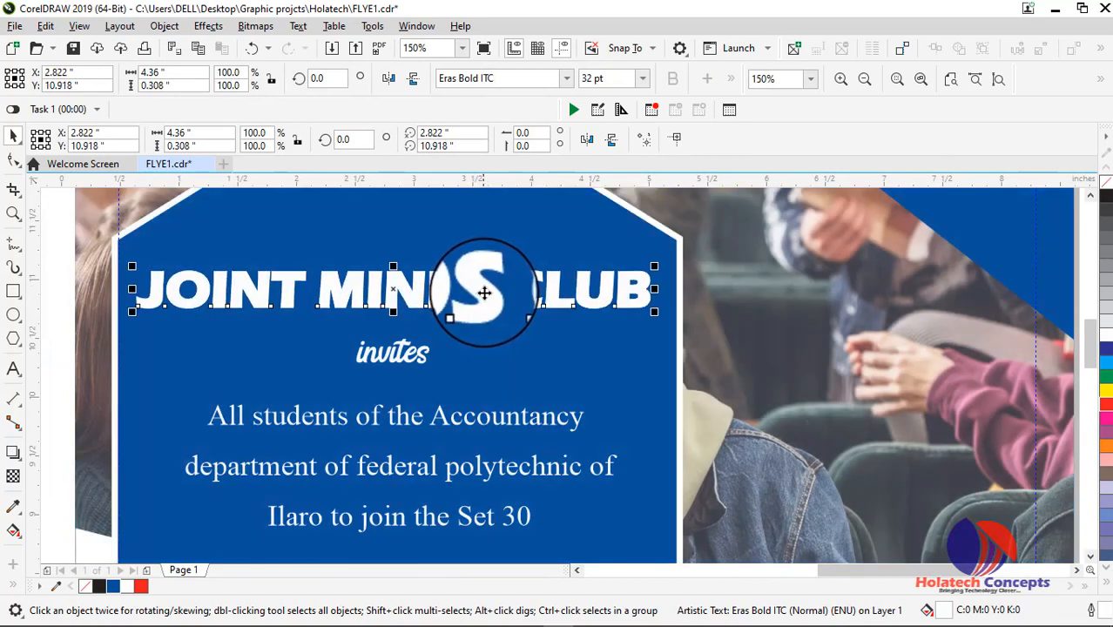
Step: Scale the circle beside the logos to about 1.51 inches and place a copy at about X 7.57, Y 6.70 inches
{"action": "scroll", "coordinate": [483, 293], "scroll_direction": "down", "scroll_amount": 2}
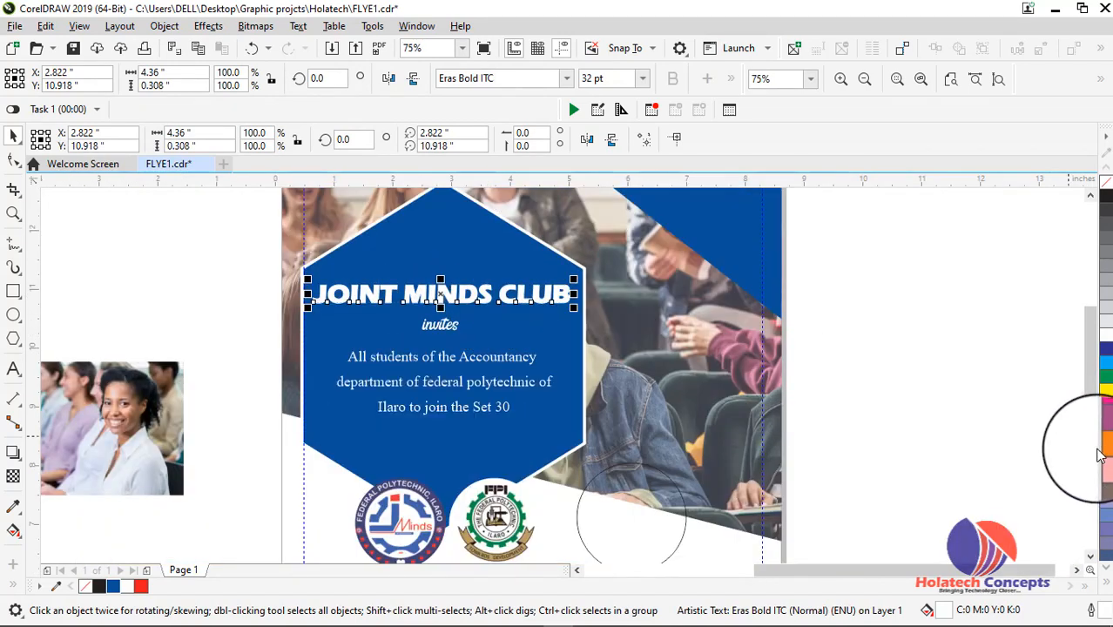
{"action": "scroll", "coordinate": [985, 476], "scroll_direction": "down", "scroll_amount": 1}
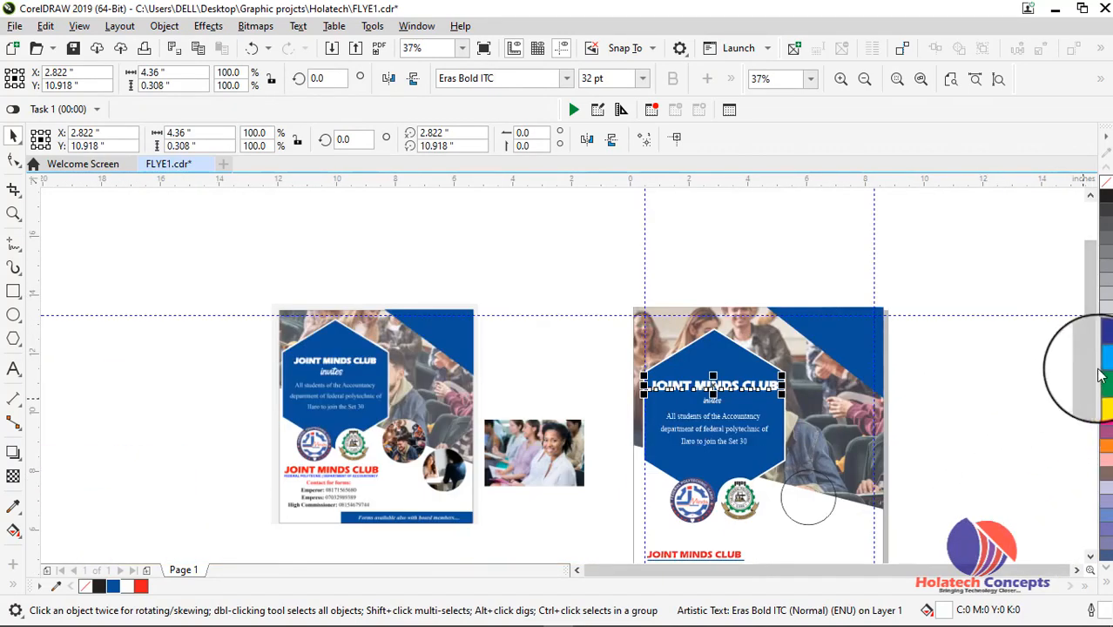
{"action": "scroll", "coordinate": [1067, 409], "scroll_direction": "down", "scroll_amount": 2}
{"action": "scroll", "coordinate": [850, 311], "scroll_direction": "up", "scroll_amount": 1}
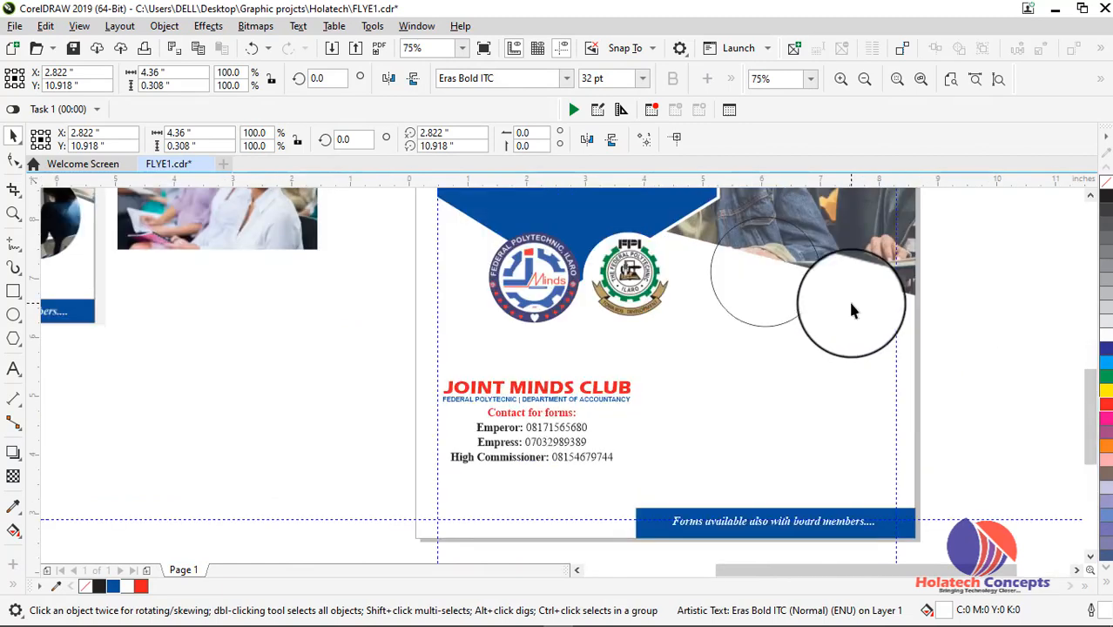
{"action": "left_click", "coordinate": [789, 318]}
{"action": "left_click_drag", "start_coordinate": [819, 335], "coordinate": [813, 322]}
{"action": "left_click_drag", "start_coordinate": [764, 279], "coordinate": [854, 296]}
{"action": "right_click", "coordinate": [877, 297]}
{"action": "scroll", "coordinate": [859, 296], "scroll_direction": "up", "scroll_amount": 1}
{"action": "scroll", "coordinate": [674, 294], "scroll_direction": "down", "scroll_amount": 1}
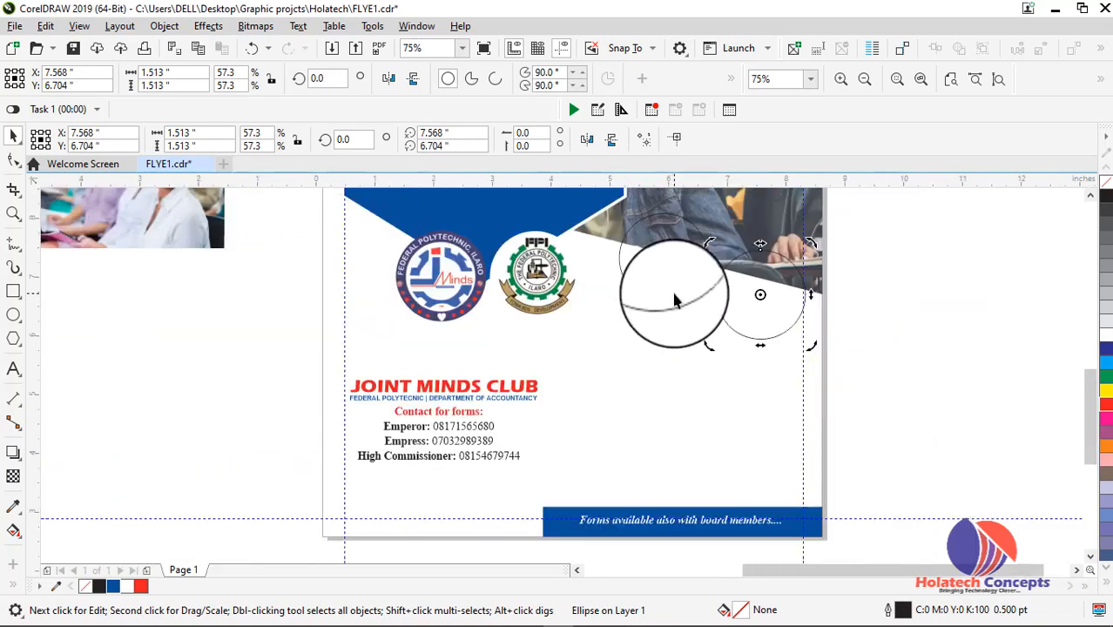
Step: Reposition the two circles at about X 5.74, Y 7.39 inches and X 7.43, Y 6.82 inches
{"action": "left_click_drag", "start_coordinate": [666, 310], "coordinate": [654, 253]}
{"action": "left_click", "coordinate": [760, 327]}
{"action": "left_click_drag", "start_coordinate": [752, 295], "coordinate": [962, 397]}
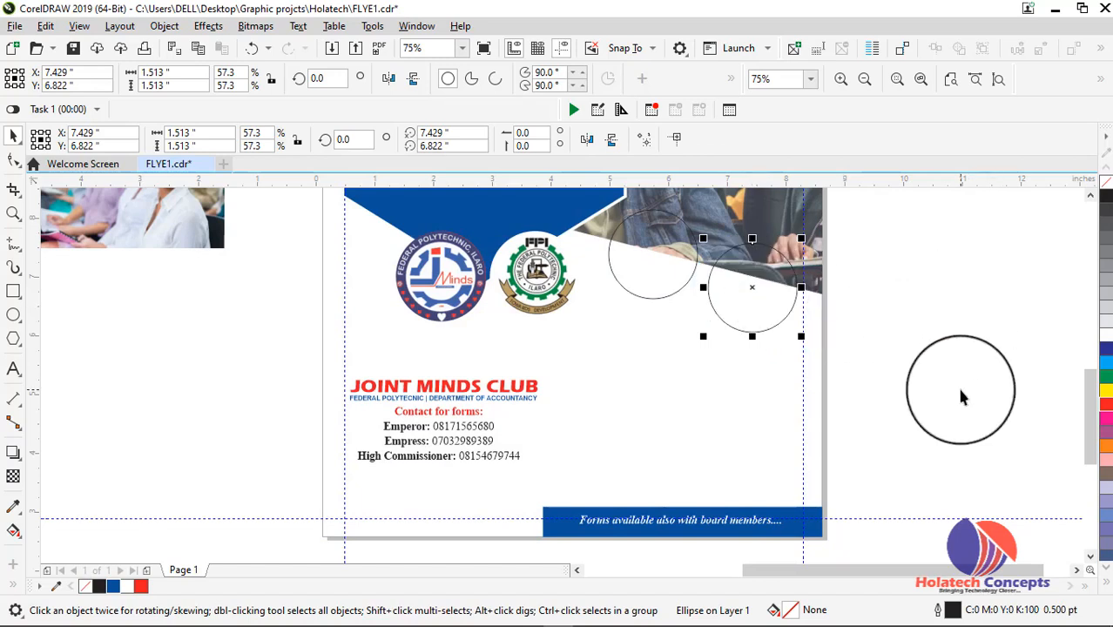
Step: PowerClip the photo of the smiling woman in a white shirt inside the circle next to the school logo
{"action": "scroll", "coordinate": [884, 386], "scroll_direction": "down", "scroll_amount": 3}
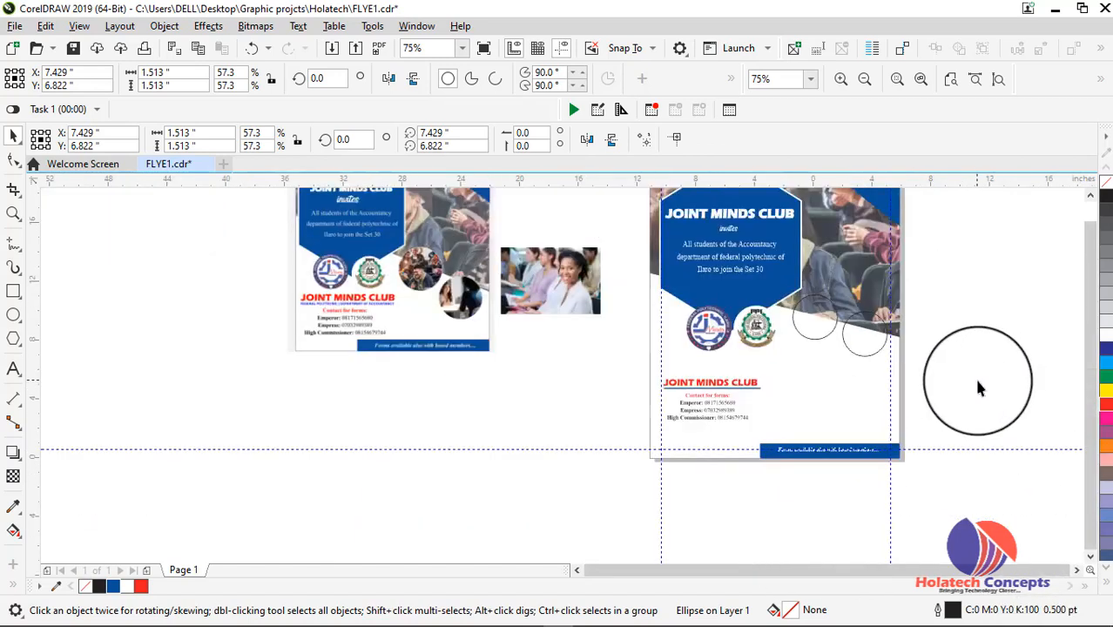
{"action": "scroll", "coordinate": [882, 425], "scroll_direction": "up", "scroll_amount": 2}
{"action": "left_click_drag", "start_coordinate": [941, 422], "coordinate": [847, 280]}
{"action": "scroll", "coordinate": [925, 417], "scroll_direction": "down", "scroll_amount": 1}
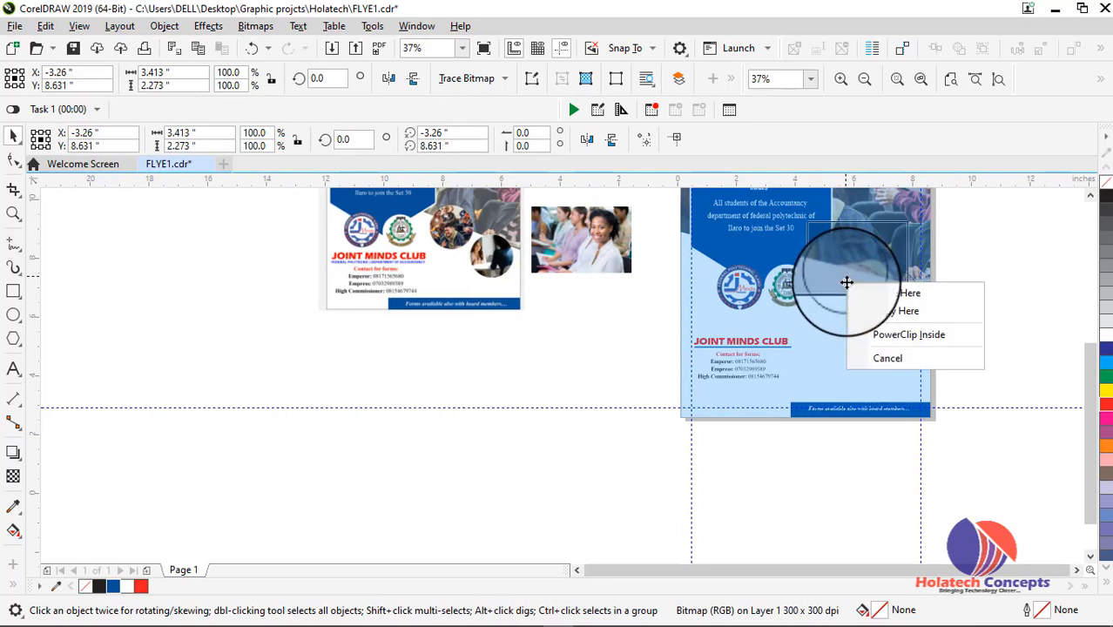
{"action": "left_click", "coordinate": [885, 341]}
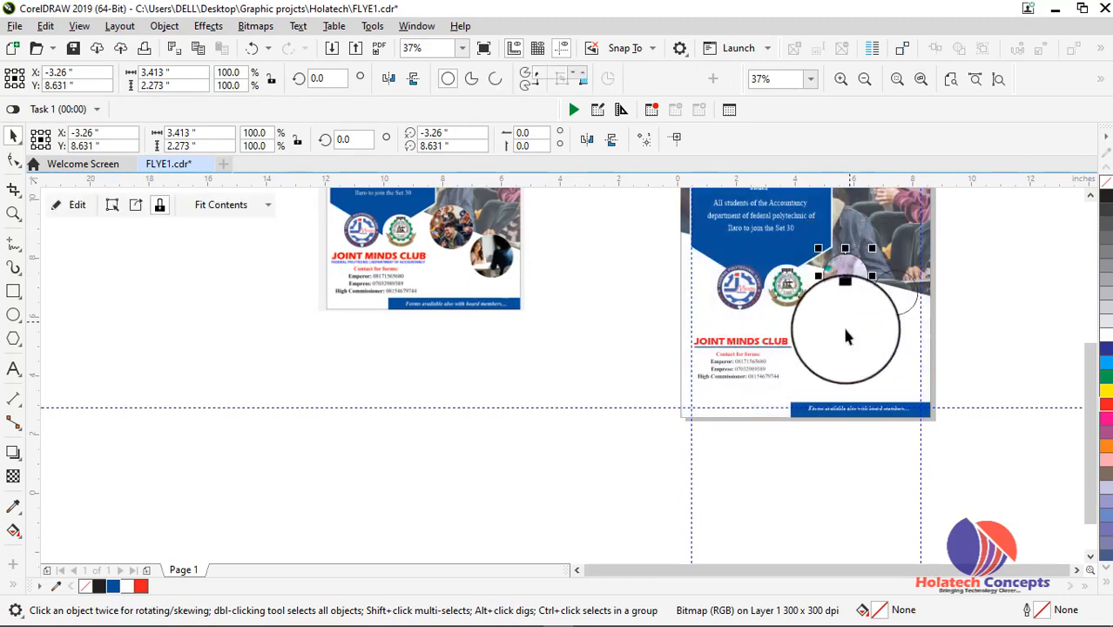
{"action": "scroll", "coordinate": [563, 270], "scroll_direction": "down", "scroll_amount": 1}
{"action": "scroll", "coordinate": [558, 265], "scroll_direction": "up", "scroll_amount": 2}
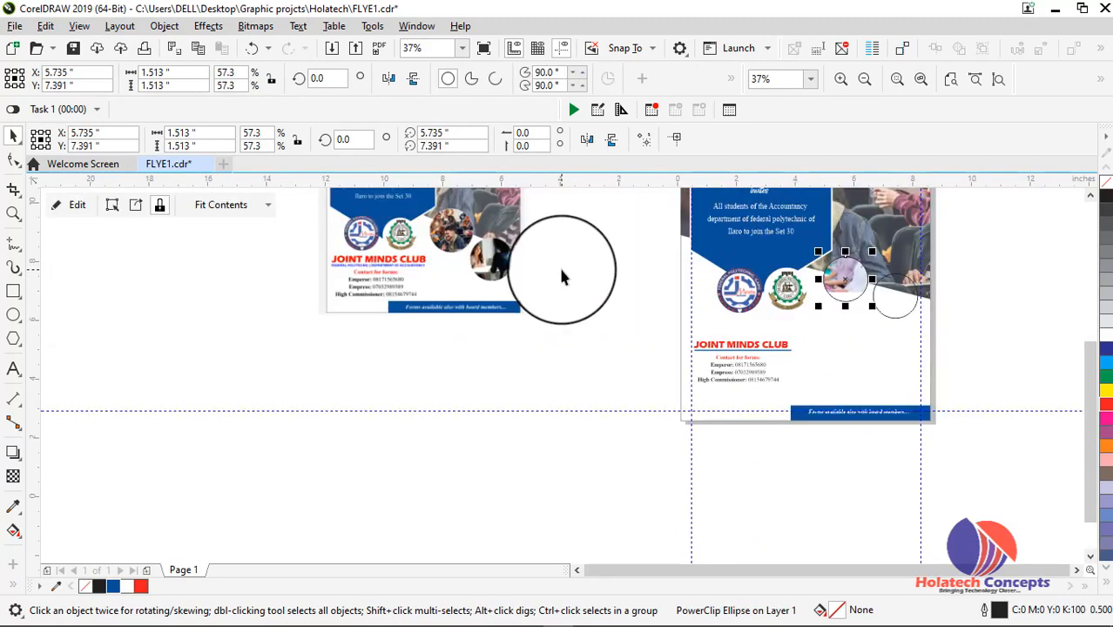
Step: Move the reference flyer image farther away from the page, to about X -12.97, Y 4.36 inches
{"action": "scroll", "coordinate": [556, 265], "scroll_direction": "down", "scroll_amount": 2}
{"action": "left_click_drag", "start_coordinate": [482, 254], "coordinate": [419, 338]}
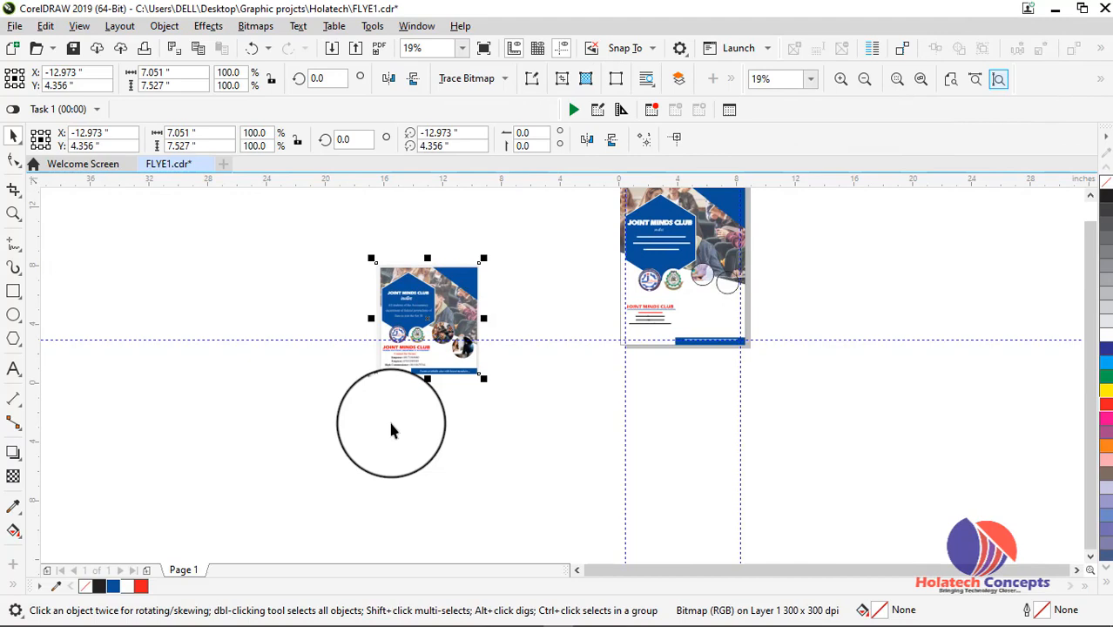
{"action": "scroll", "coordinate": [389, 422], "scroll_direction": "down", "scroll_amount": 1}
{"action": "left_click", "coordinate": [336, 415]}
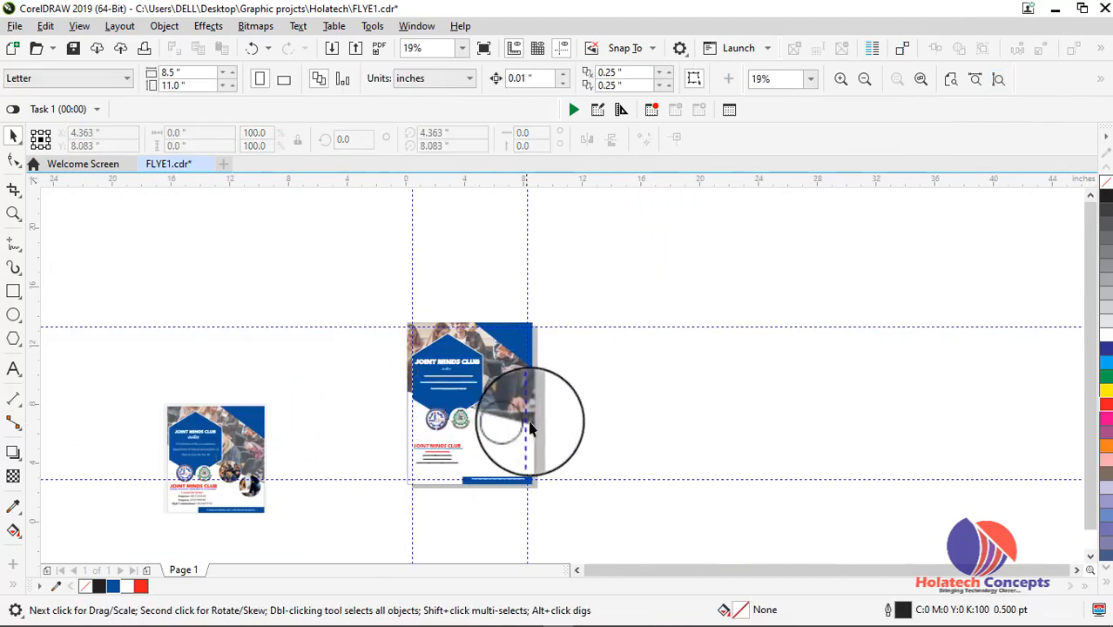
Step: Switch to File Explorer and open the stock photos folder inside the art folder of Graphic projcts
{"action": "mouse_move", "coordinate": [301, 621]}
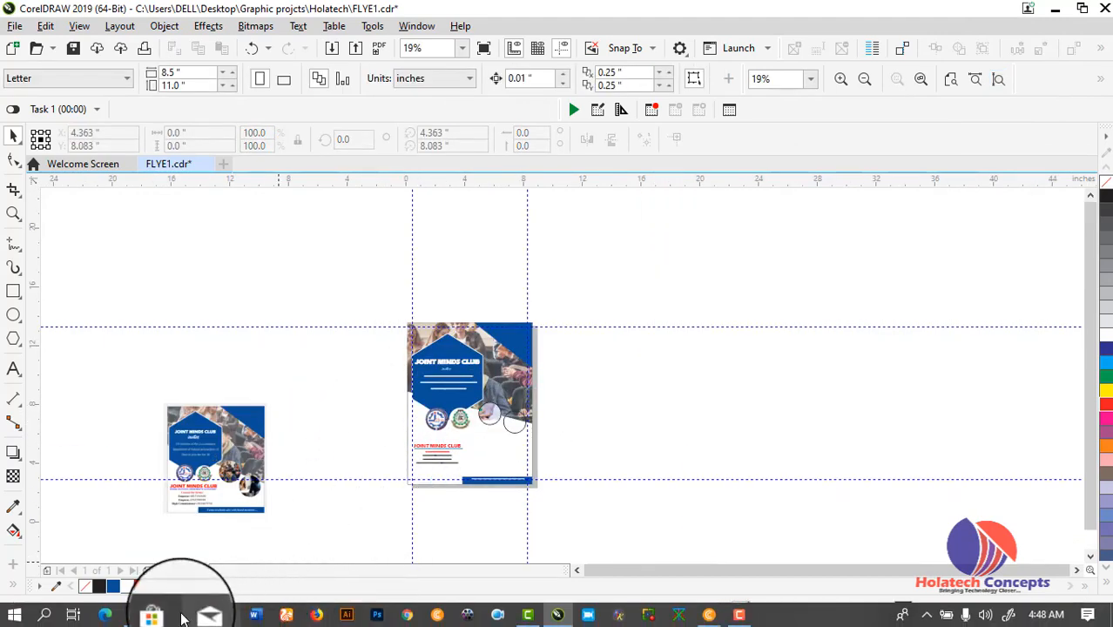
{"action": "left_click", "coordinate": [129, 616]}
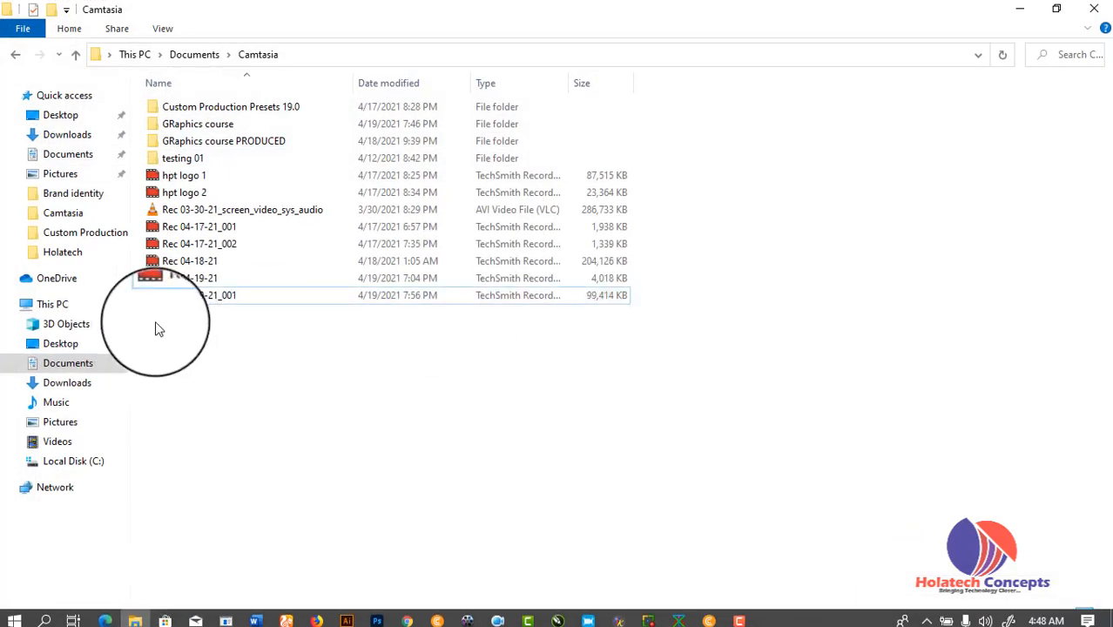
{"action": "left_click", "coordinate": [61, 252]}
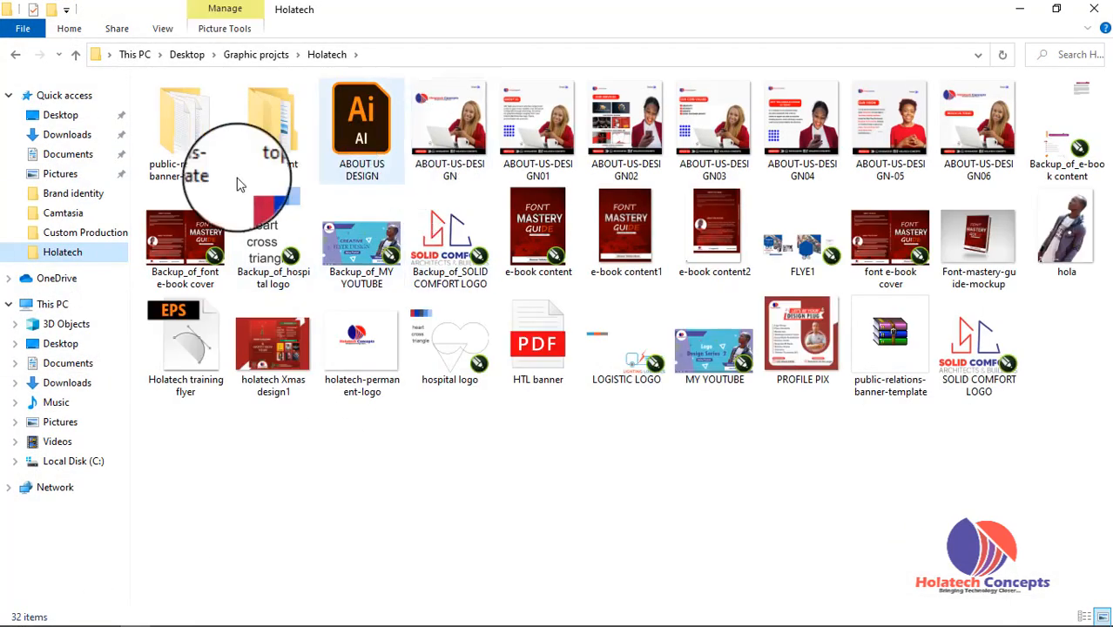
{"action": "left_click", "coordinate": [232, 59]}
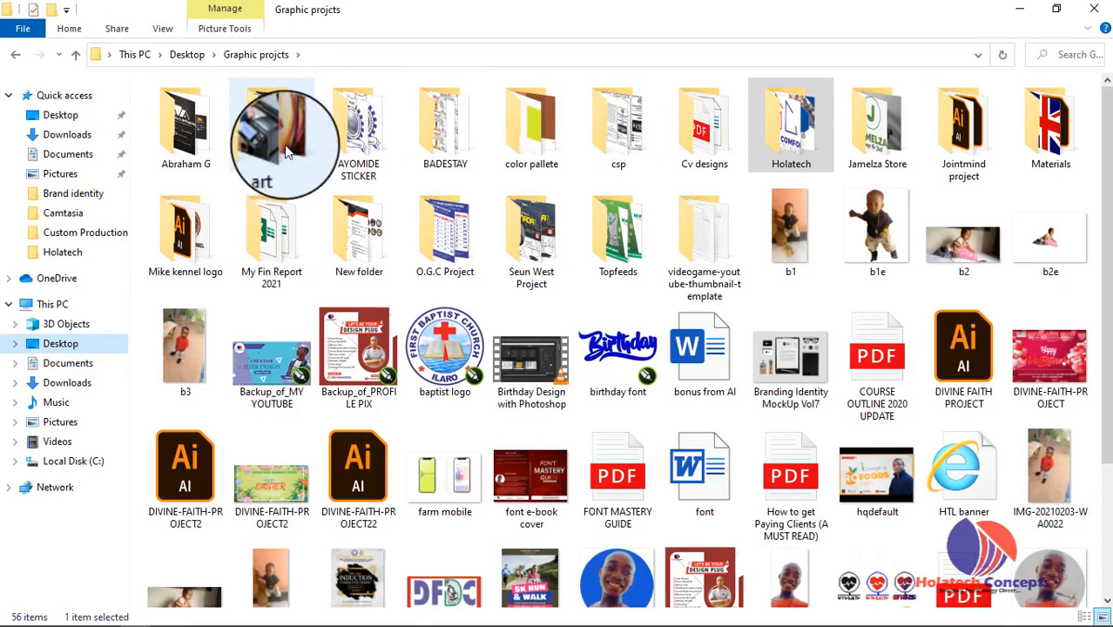
{"action": "double_click", "coordinate": [261, 136]}
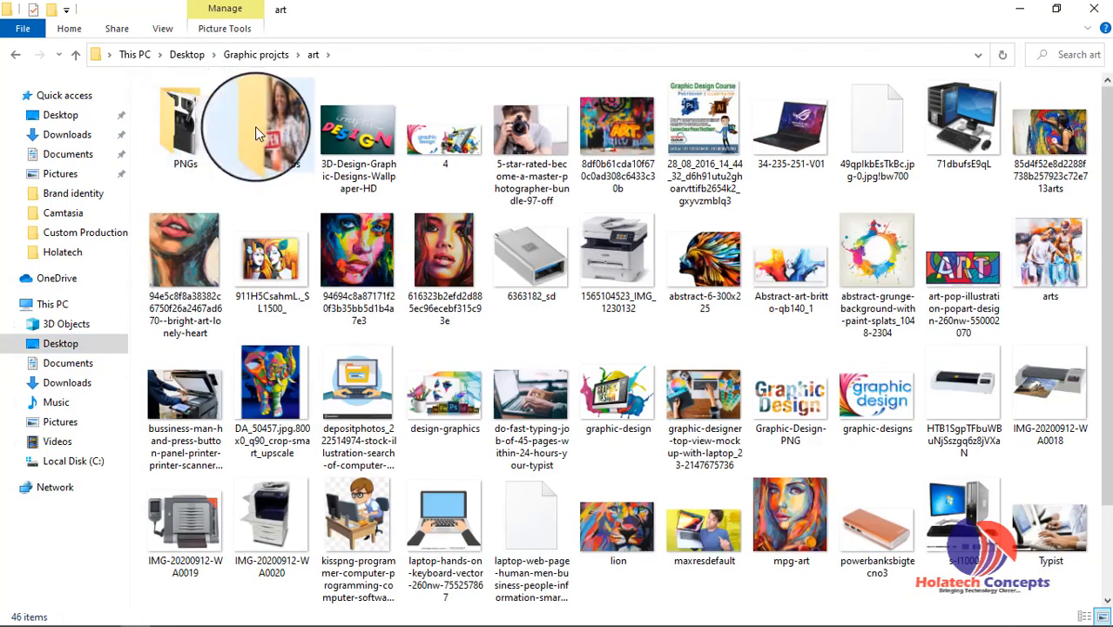
{"action": "double_click", "coordinate": [255, 133]}
Step: Look through the stock photos and select picture 15, the two women sitting at a café table
{"action": "left_click", "coordinate": [398, 261]}
{"action": "scroll", "coordinate": [397, 261], "scroll_direction": "down", "scroll_amount": 3}
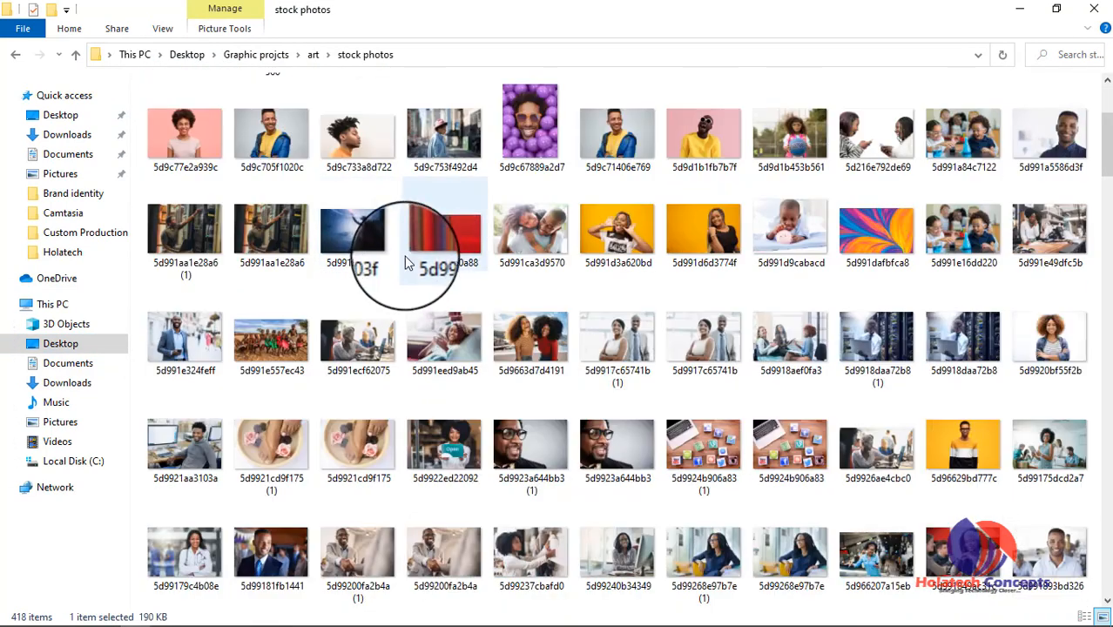
{"action": "scroll", "coordinate": [407, 261], "scroll_direction": "down", "scroll_amount": 3}
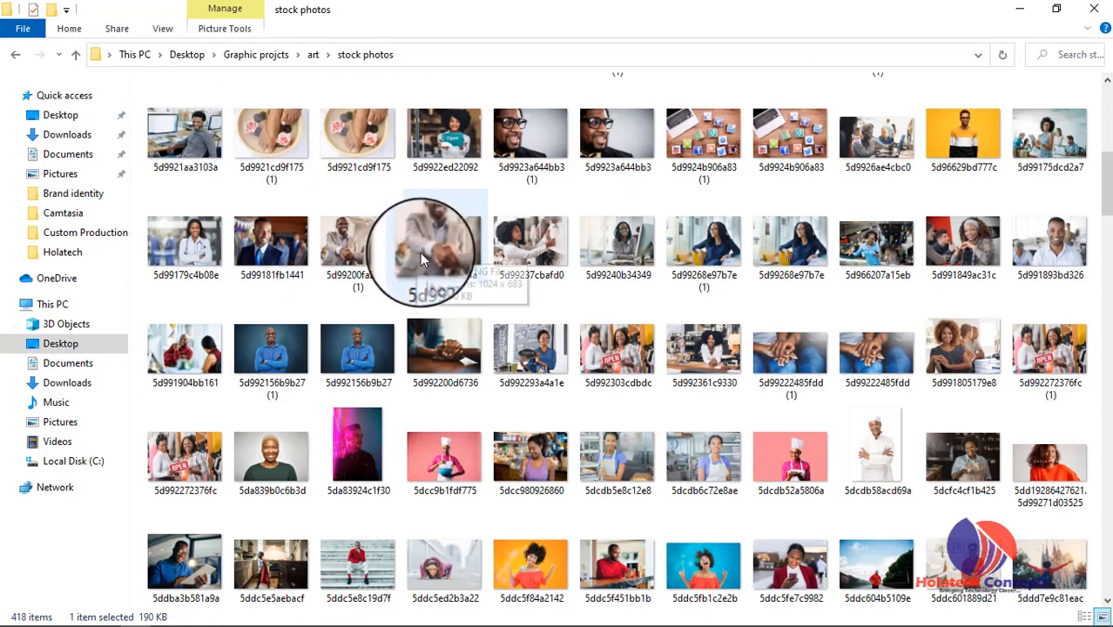
{"action": "scroll", "coordinate": [420, 253], "scroll_direction": "down", "scroll_amount": 3}
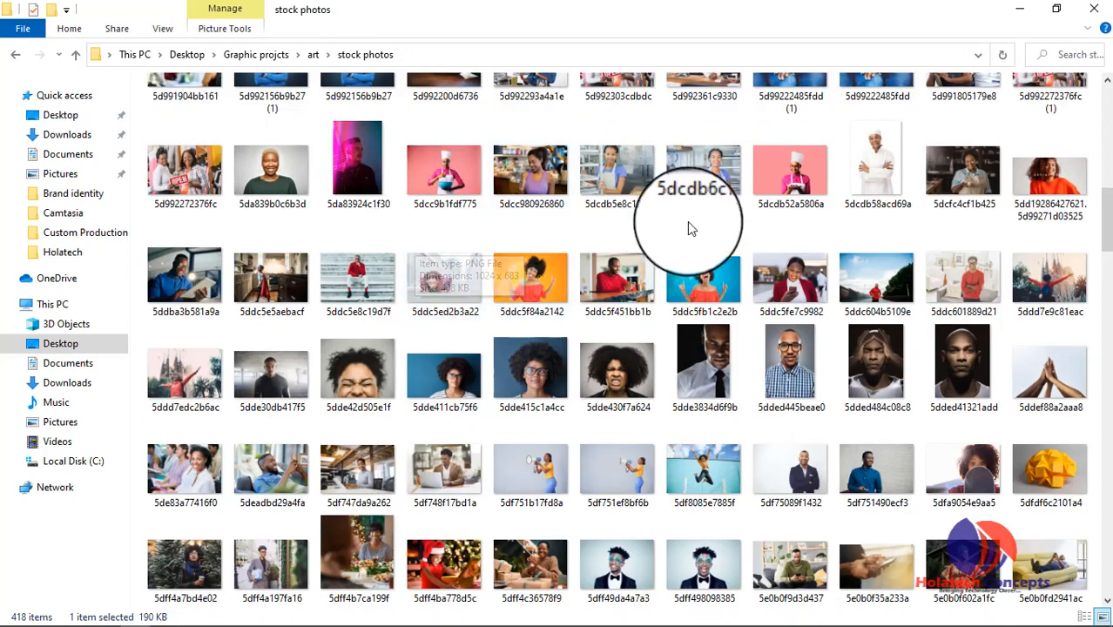
{"action": "scroll", "coordinate": [759, 340], "scroll_direction": "down", "scroll_amount": 3}
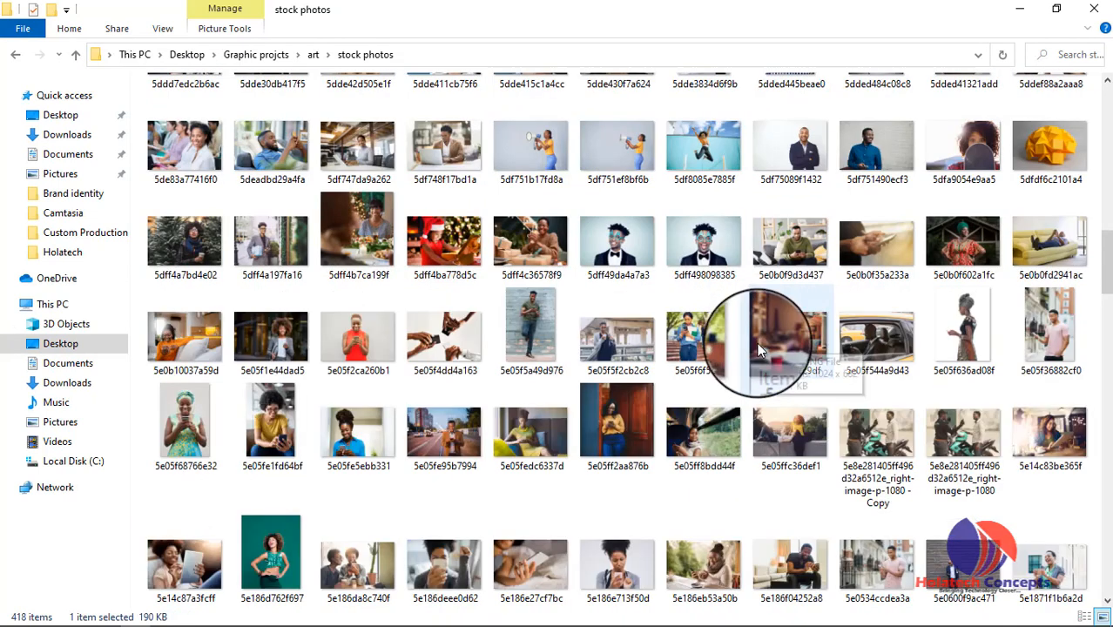
{"action": "scroll", "coordinate": [558, 435], "scroll_direction": "down", "scroll_amount": 3}
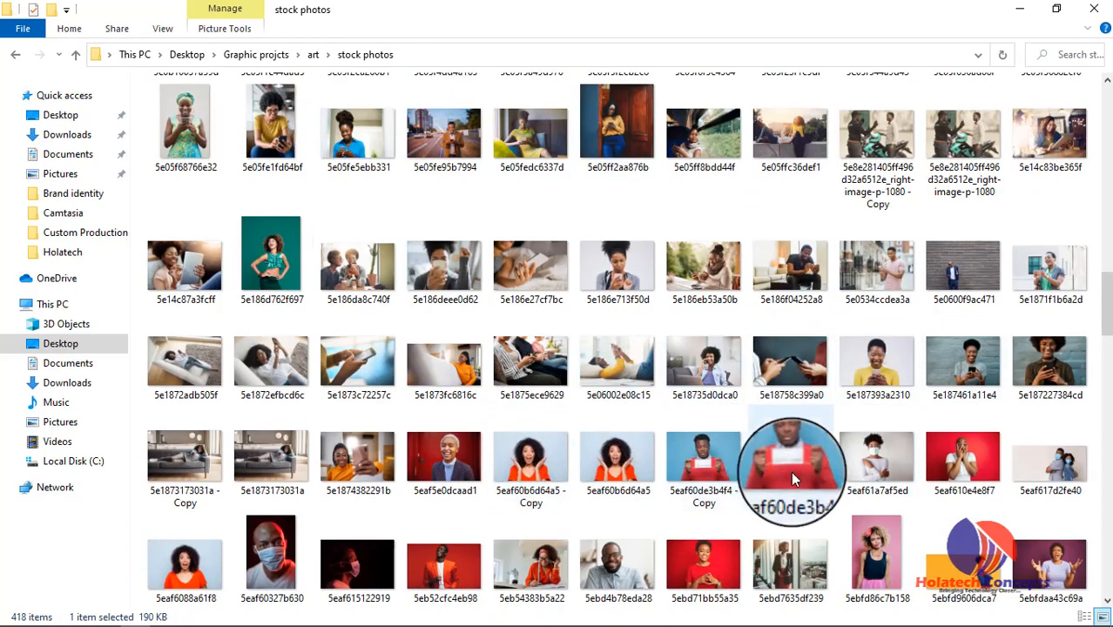
{"action": "scroll", "coordinate": [806, 458], "scroll_direction": "down", "scroll_amount": 3}
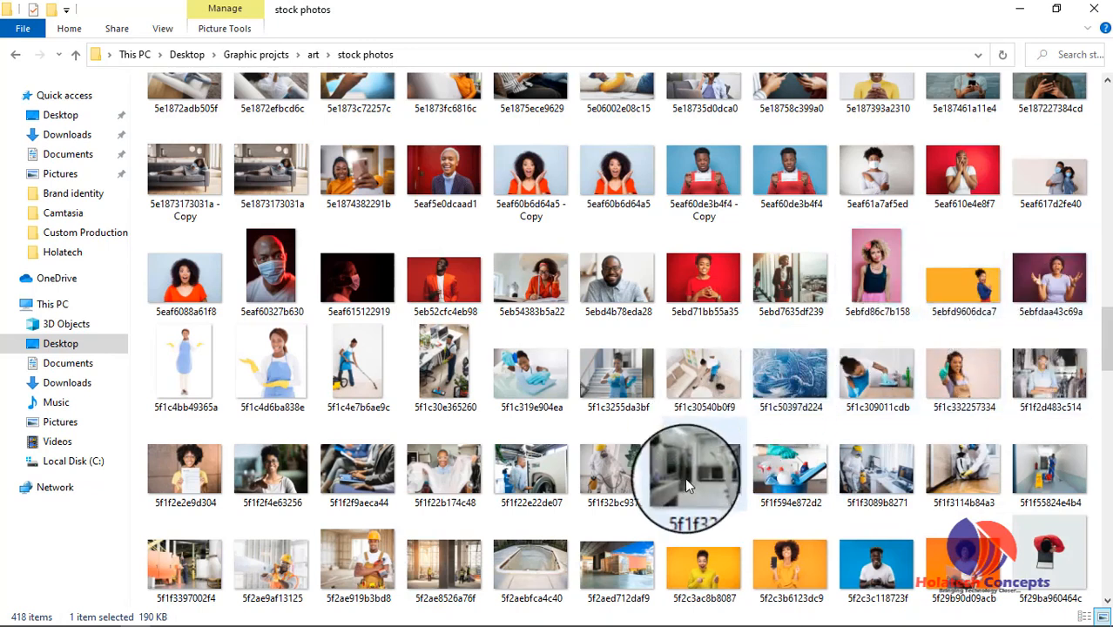
{"action": "scroll", "coordinate": [683, 462], "scroll_direction": "down", "scroll_amount": 4}
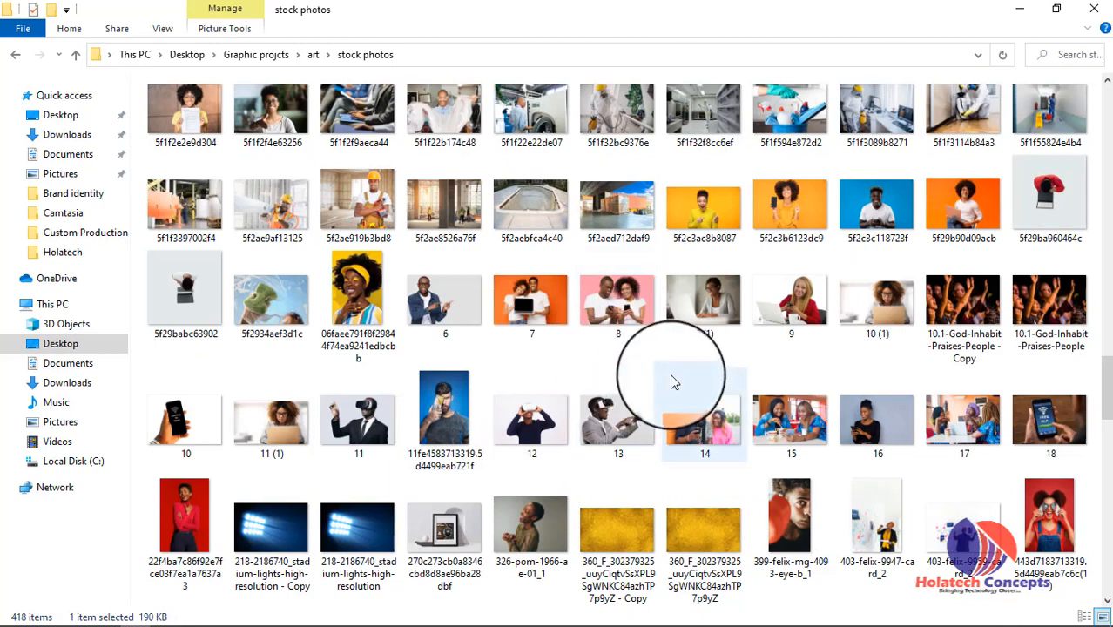
{"action": "left_click", "coordinate": [798, 449]}
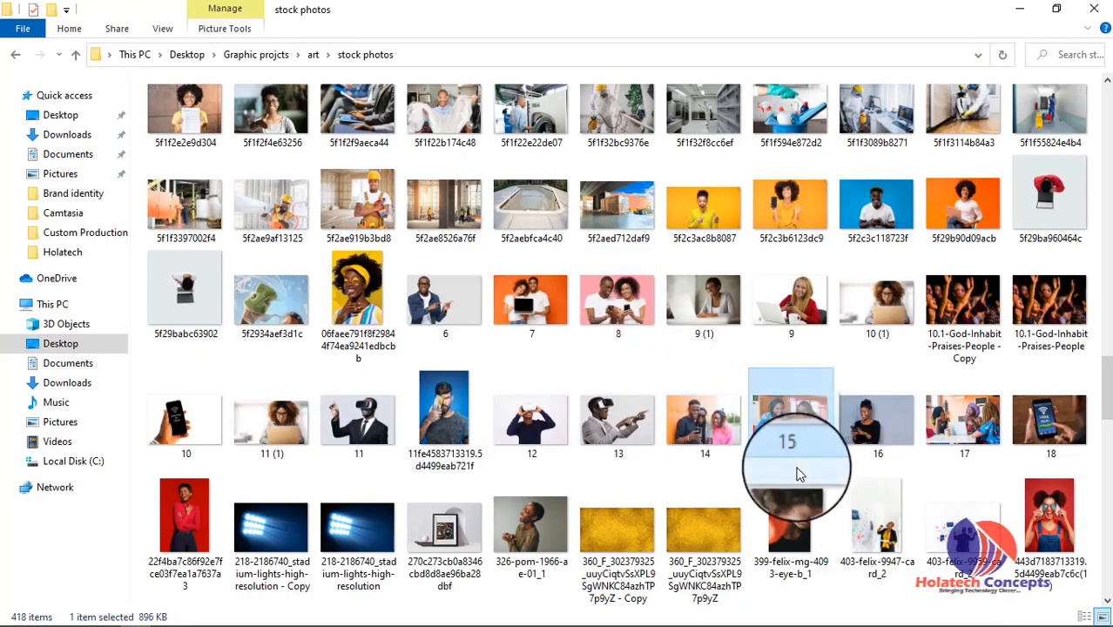
{"action": "mouse_move", "coordinate": [756, 625]}
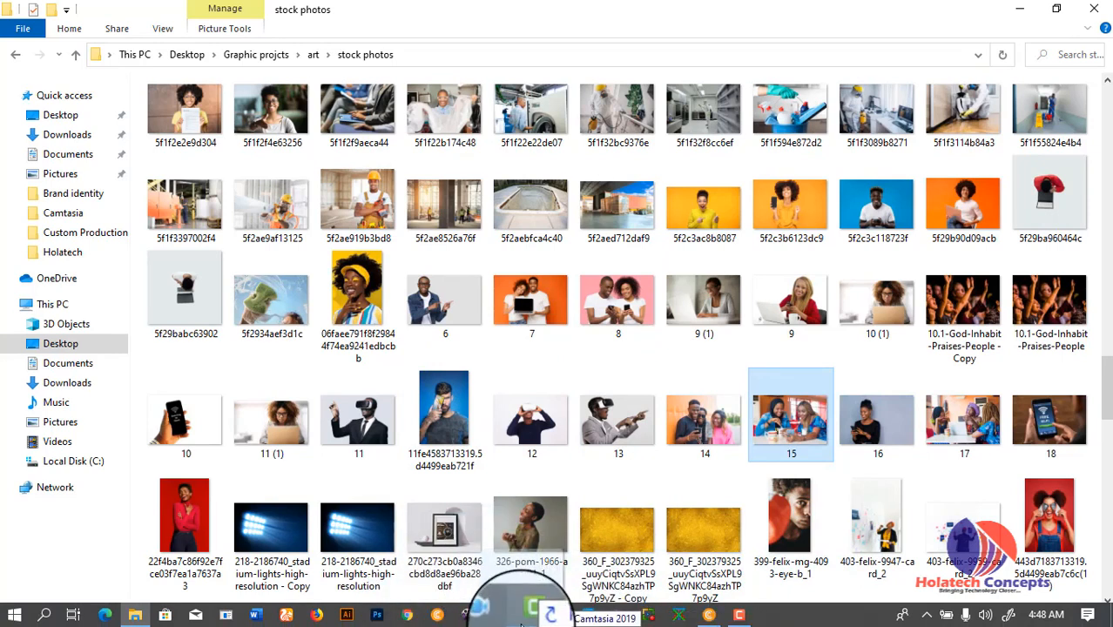
{"action": "left_click", "coordinate": [530, 613]}
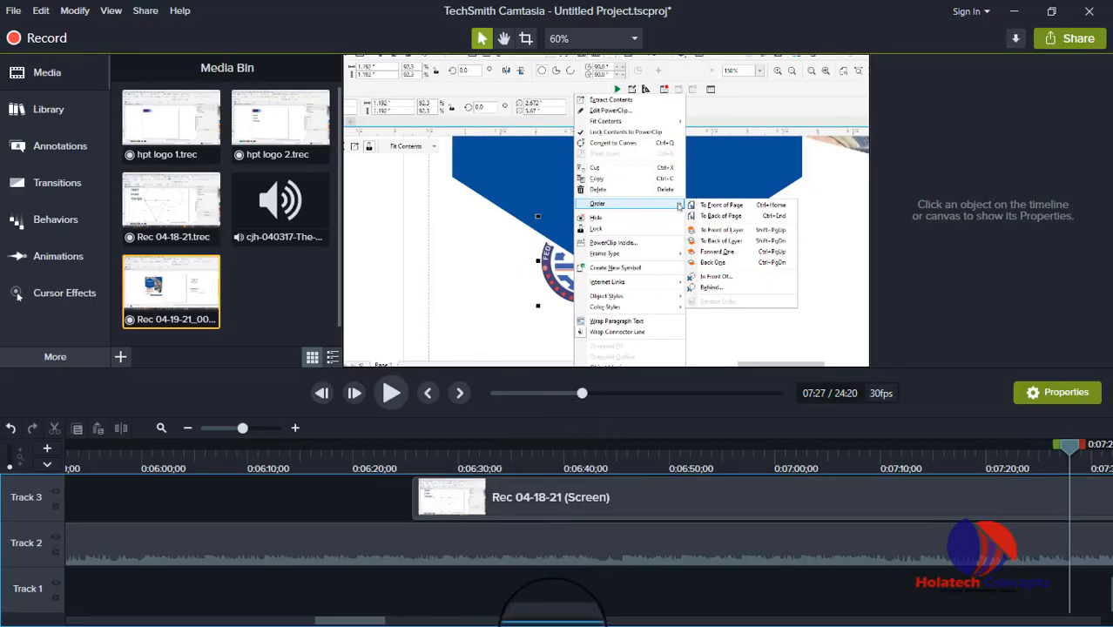
{"action": "key", "text": "ctrl+v"}
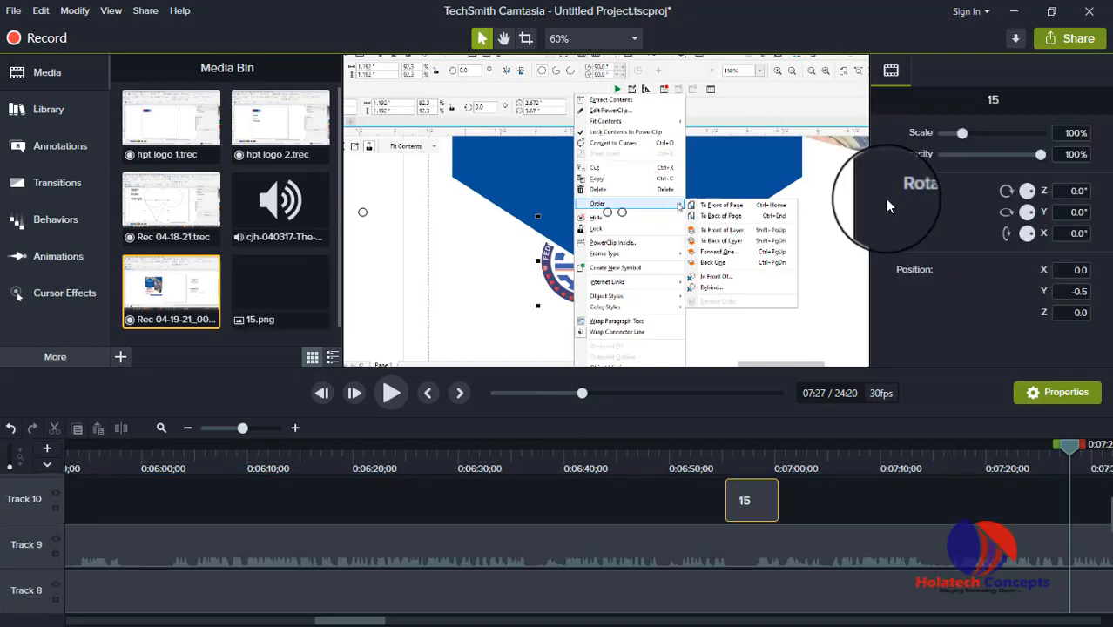
{"action": "left_click", "coordinate": [1025, 17]}
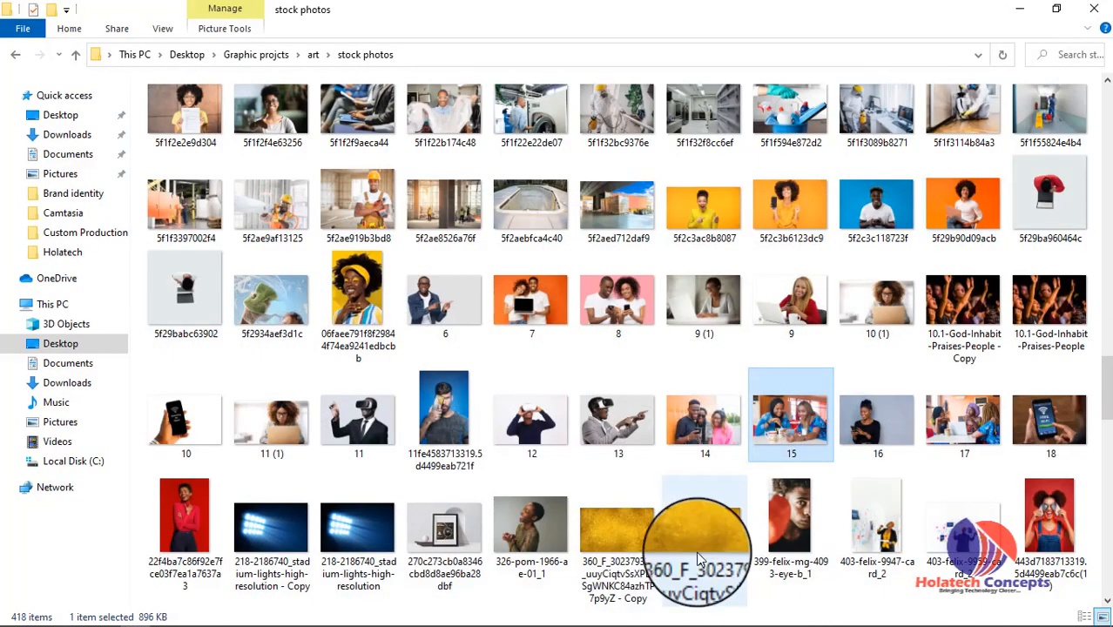
Step: Import photo 15 into the CorelDRAW flyer document and scale it down to about 30.65 × 20.44 inches
{"action": "left_click_drag", "start_coordinate": [793, 416], "coordinate": [581, 414]}
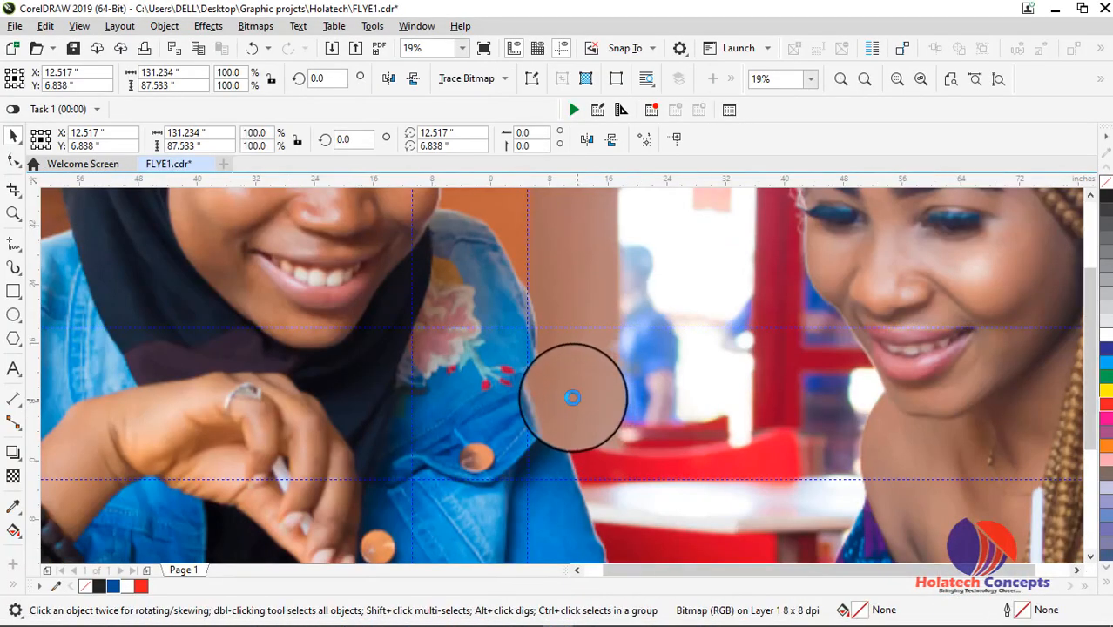
{"action": "scroll", "coordinate": [575, 392], "scroll_direction": "down", "scroll_amount": 5}
{"action": "left_click_drag", "start_coordinate": [699, 308], "coordinate": [575, 388]}
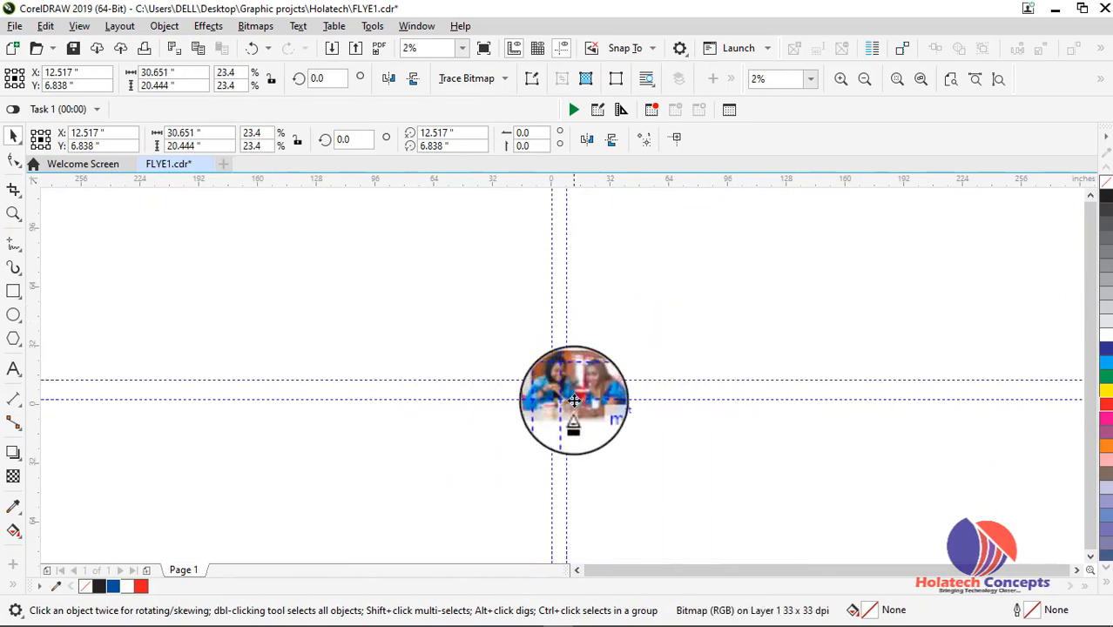
Step: Scale the two women's photo to about 9.00 × 6.00 inches and PowerClip it inside the empty circle near the page edge
{"action": "scroll", "coordinate": [571, 392], "scroll_direction": "up", "scroll_amount": 3}
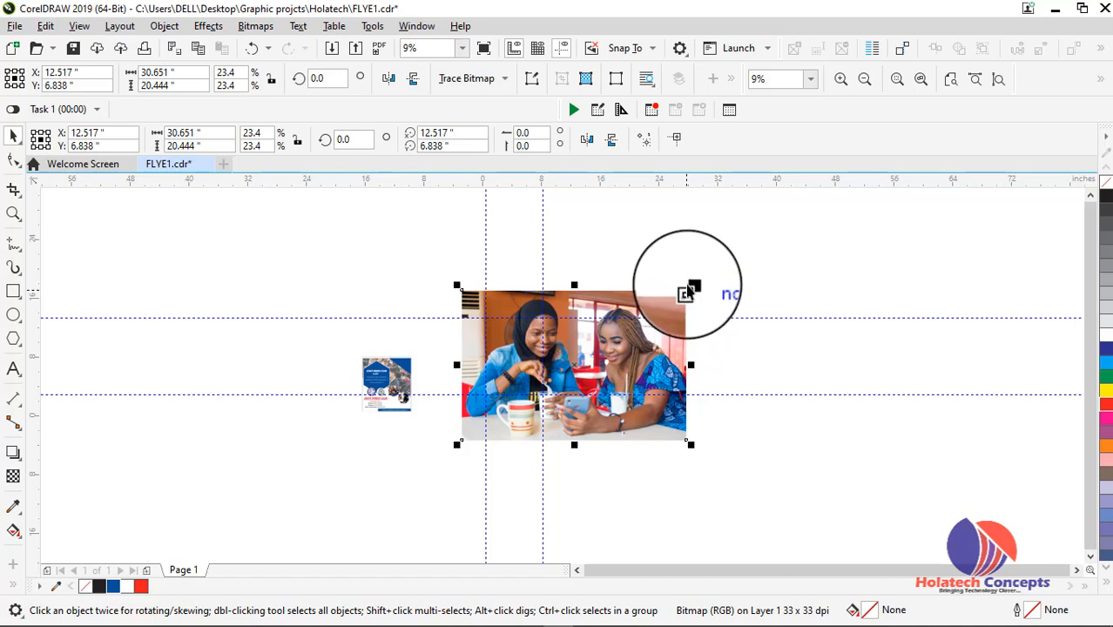
{"action": "left_click_drag", "start_coordinate": [690, 286], "coordinate": [439, 406]}
{"action": "scroll", "coordinate": [573, 353], "scroll_direction": "up", "scroll_amount": 3}
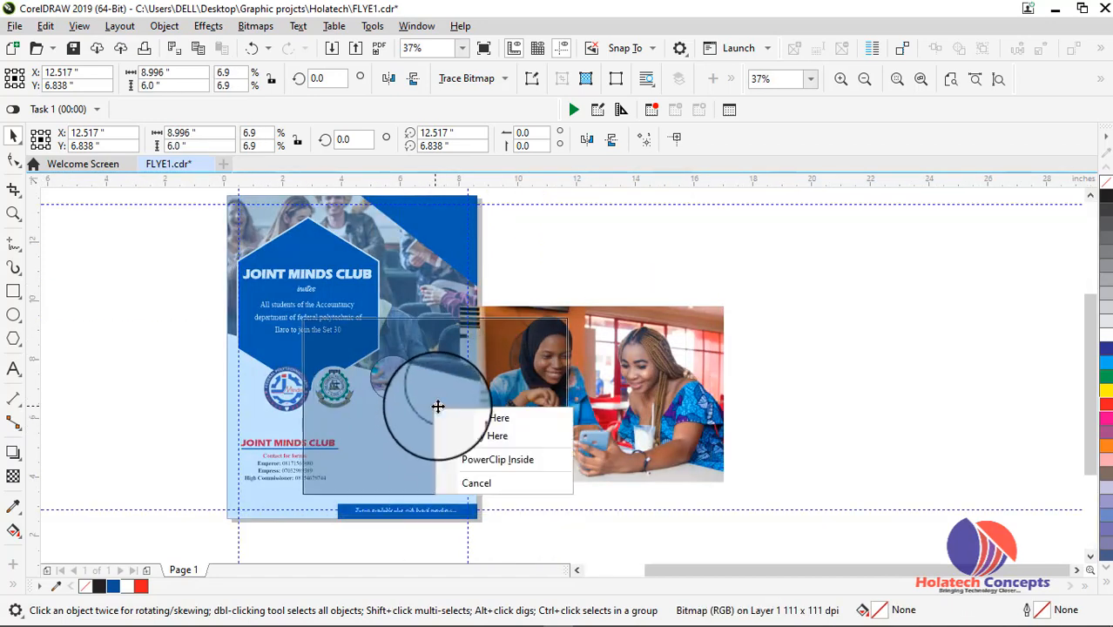
{"action": "left_click", "coordinate": [482, 460]}
Step: Edit the PowerClip beside the school logo, scaling its photo to about 2.32 × 1.55 inches and framing the smiling woman inside the circle
{"action": "scroll", "coordinate": [383, 396], "scroll_direction": "up", "scroll_amount": 2}
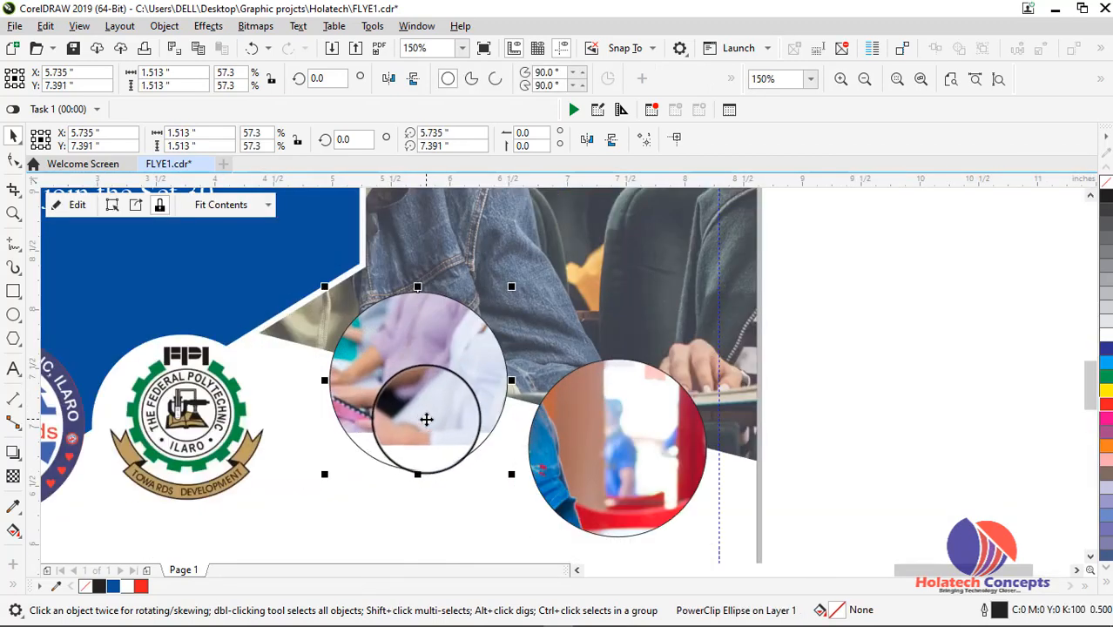
{"action": "right_click", "coordinate": [424, 421]}
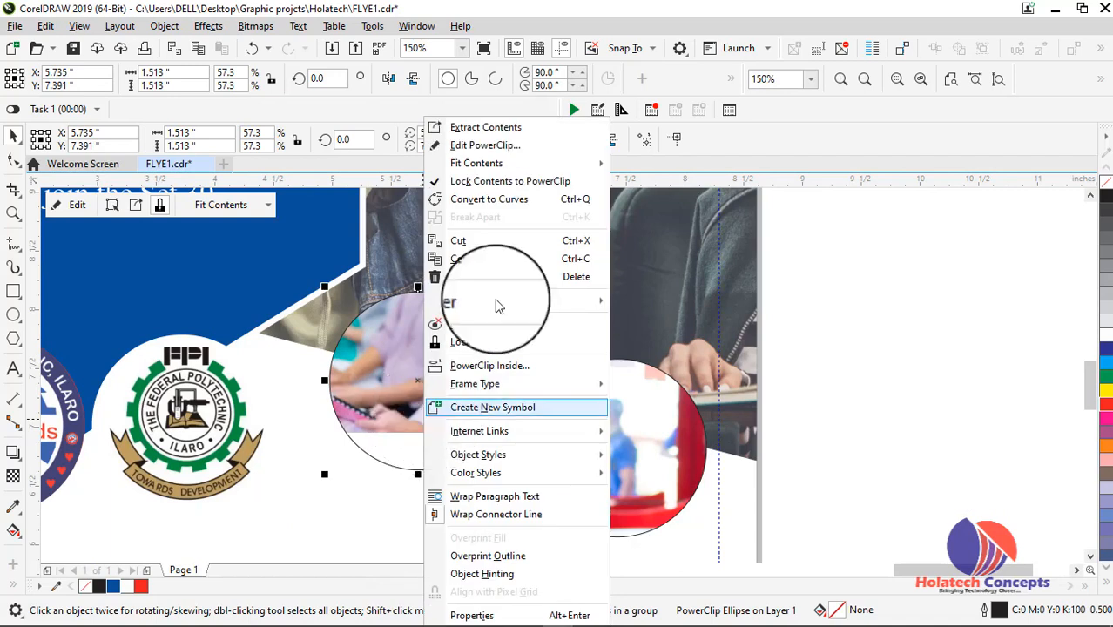
{"action": "left_click", "coordinate": [488, 137]}
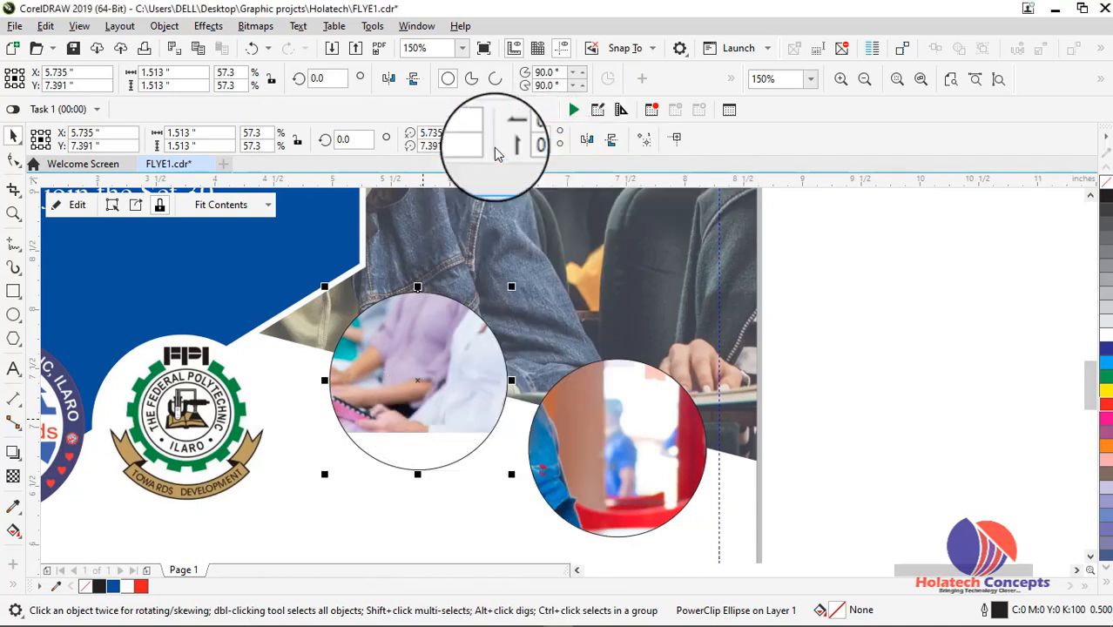
{"action": "left_click", "coordinate": [522, 324]}
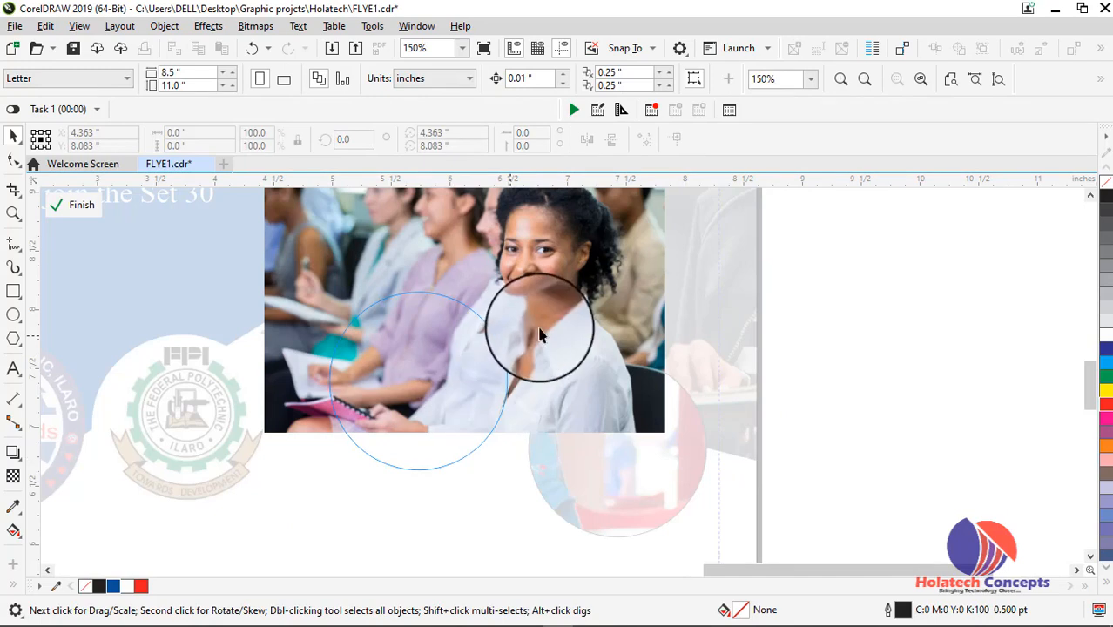
{"action": "mouse_move", "coordinate": [670, 436]}
{"action": "left_mouse_down"}
{"action": "mouse_move", "coordinate": [641, 402]}
{"action": "mouse_move", "coordinate": [607, 394]}
{"action": "mouse_move", "coordinate": [487, 440]}
{"action": "mouse_move", "coordinate": [483, 420]}
{"action": "left_mouse_up"}
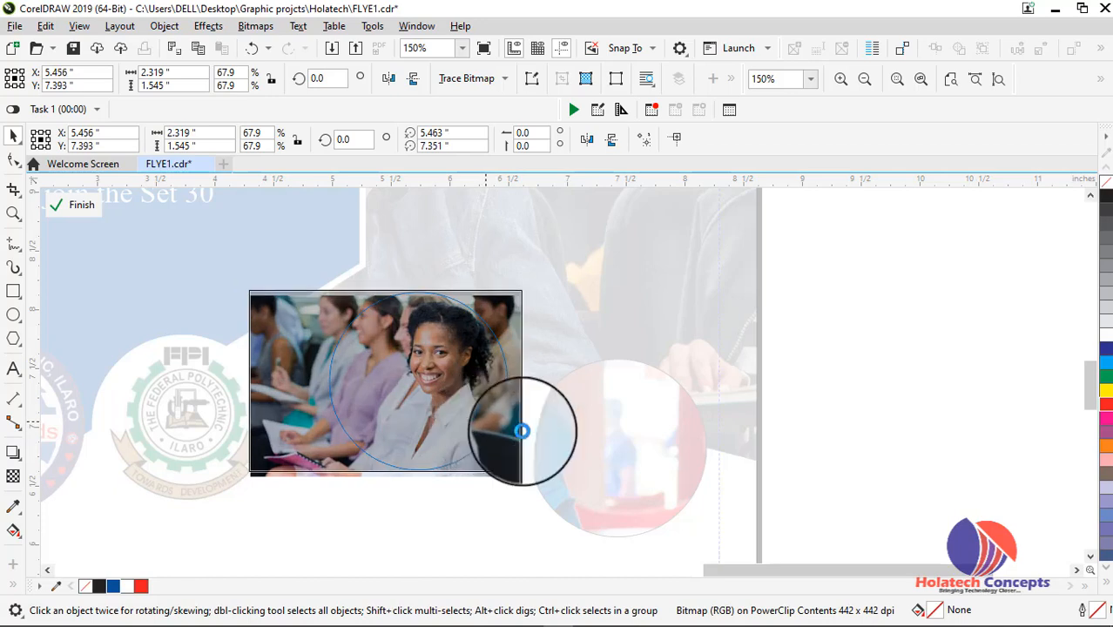
{"action": "left_click", "coordinate": [893, 401], "text": "ctrl"}
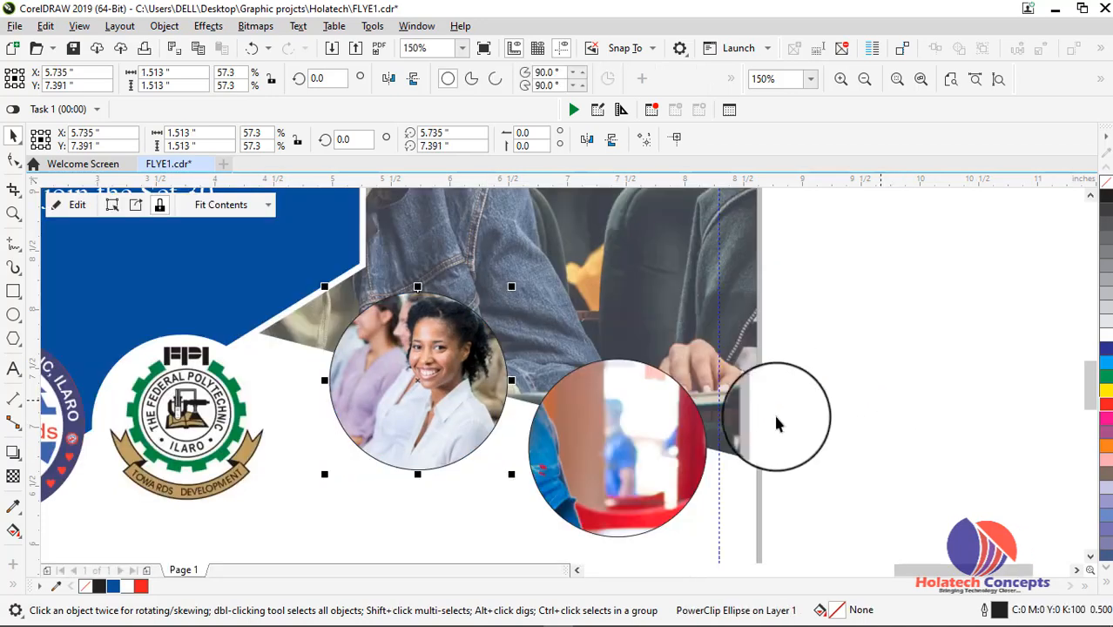
Step: Edit the other circle's PowerClip, scaling the two women's photo to about 2.35 × 1.57 inches and centring it at about X 7.29, Y 6.71 inches
{"action": "left_click", "coordinate": [649, 448], "text": "ctrl"}
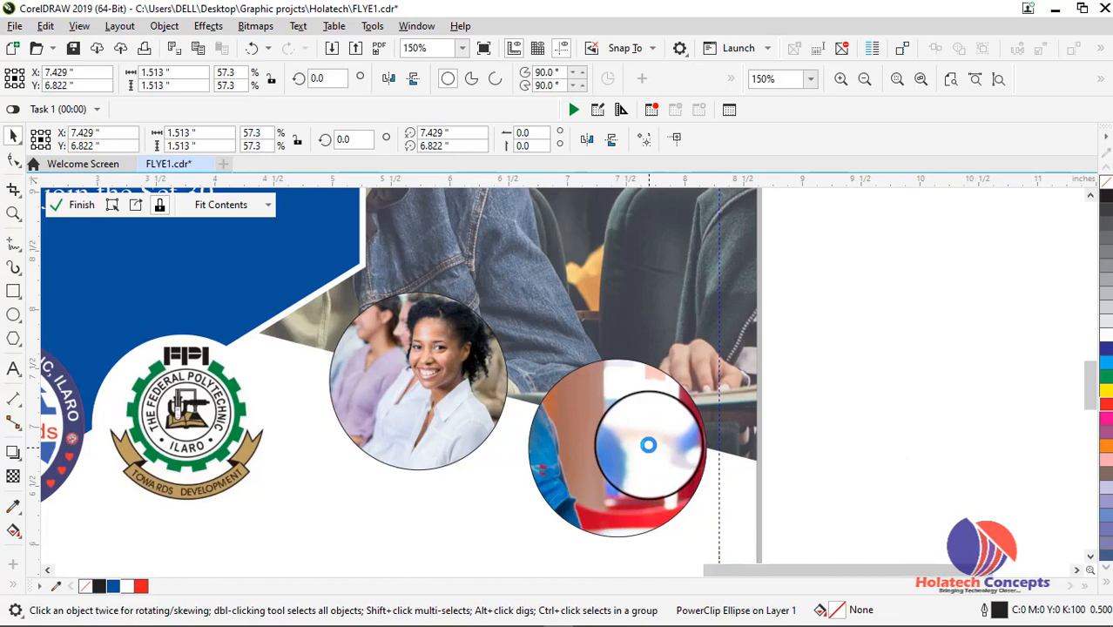
{"action": "scroll", "coordinate": [649, 441], "scroll_direction": "down", "scroll_amount": 2}
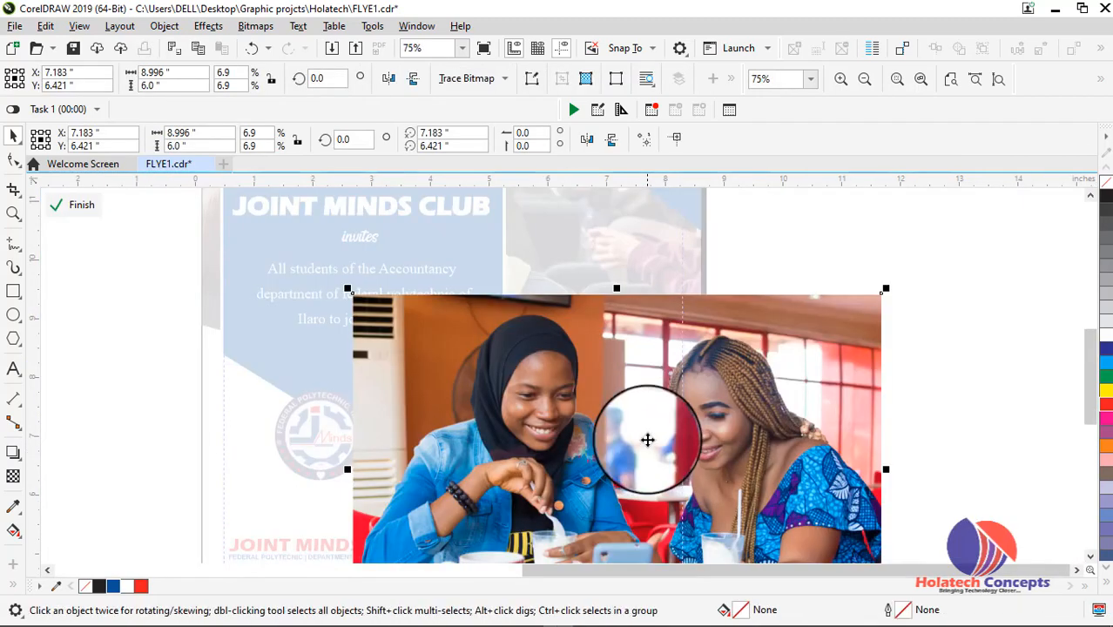
{"action": "left_click", "coordinate": [881, 286]}
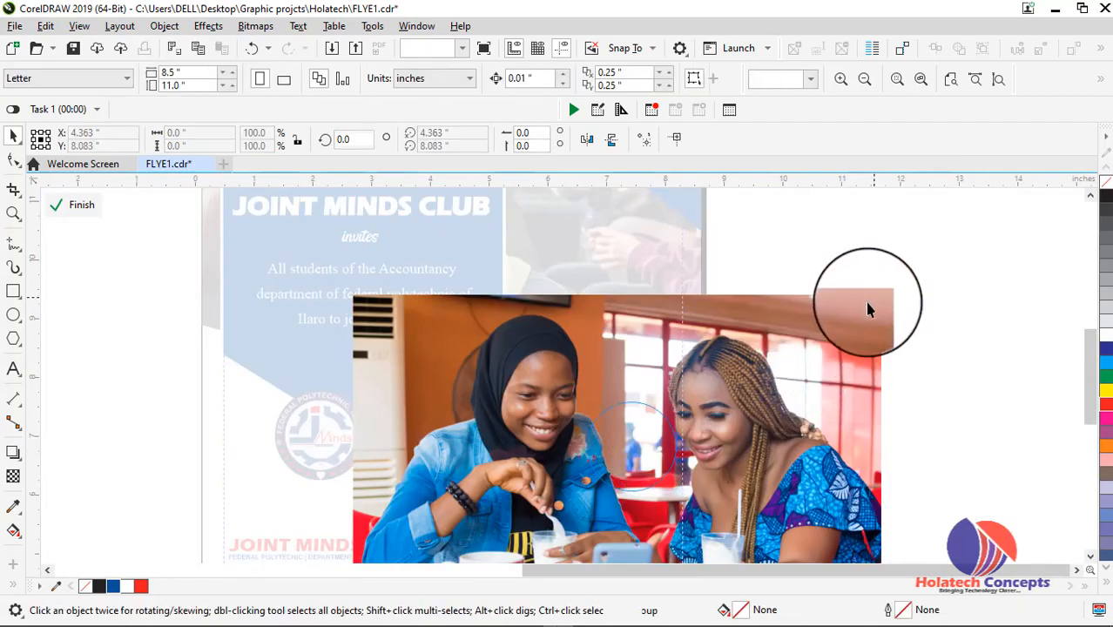
{"action": "left_click", "coordinate": [880, 295]}
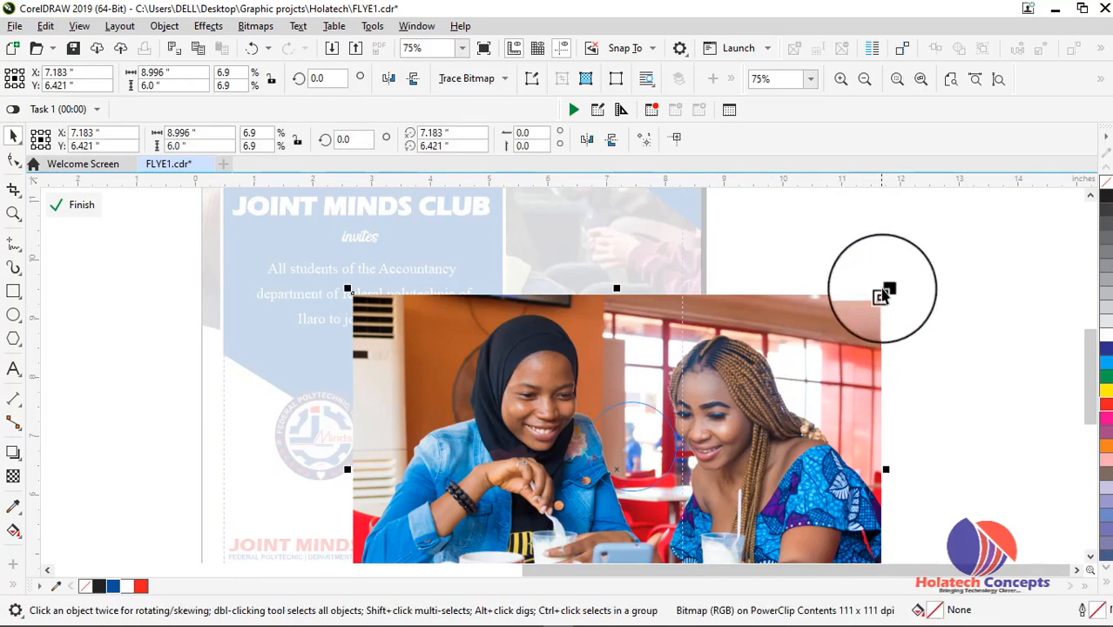
{"action": "left_click_drag", "start_coordinate": [886, 288], "coordinate": [685, 430]}
{"action": "left_click_drag", "start_coordinate": [733, 391], "coordinate": [665, 433]}
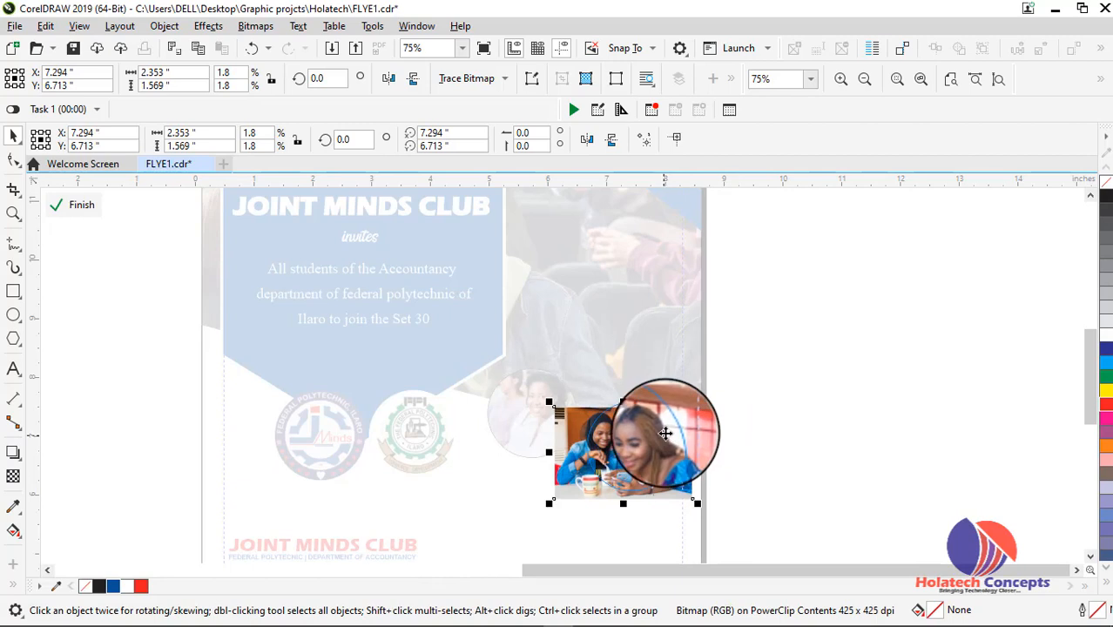
{"action": "scroll", "coordinate": [666, 436], "scroll_direction": "up", "scroll_amount": 2}
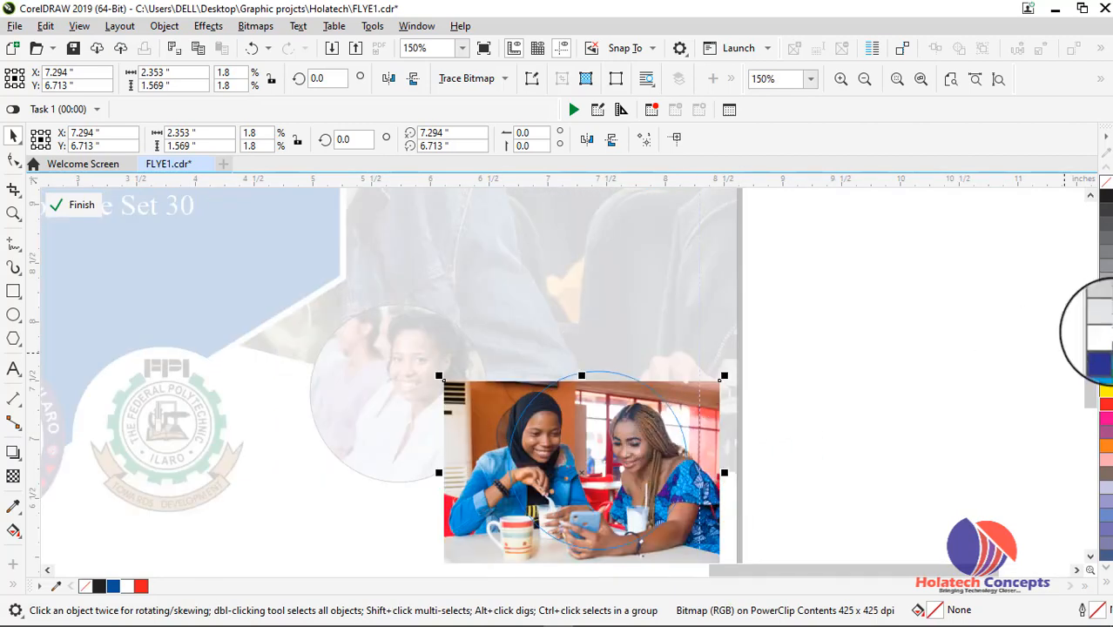
{"action": "scroll", "coordinate": [1091, 367], "scroll_direction": "down", "scroll_amount": 3}
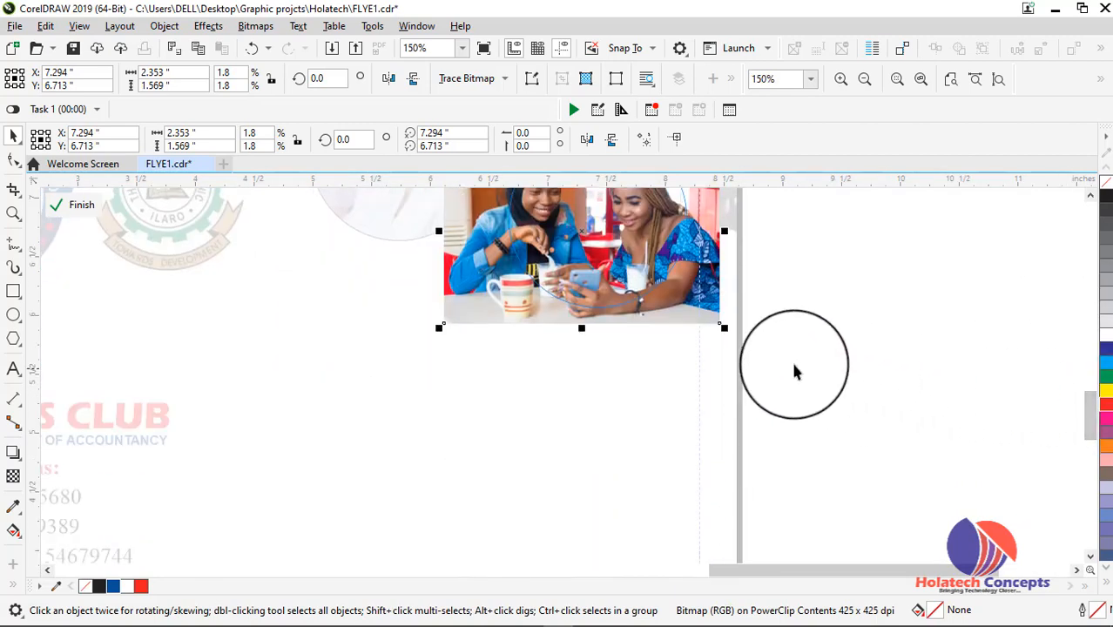
{"action": "left_click", "coordinate": [799, 344], "text": "ctrl"}
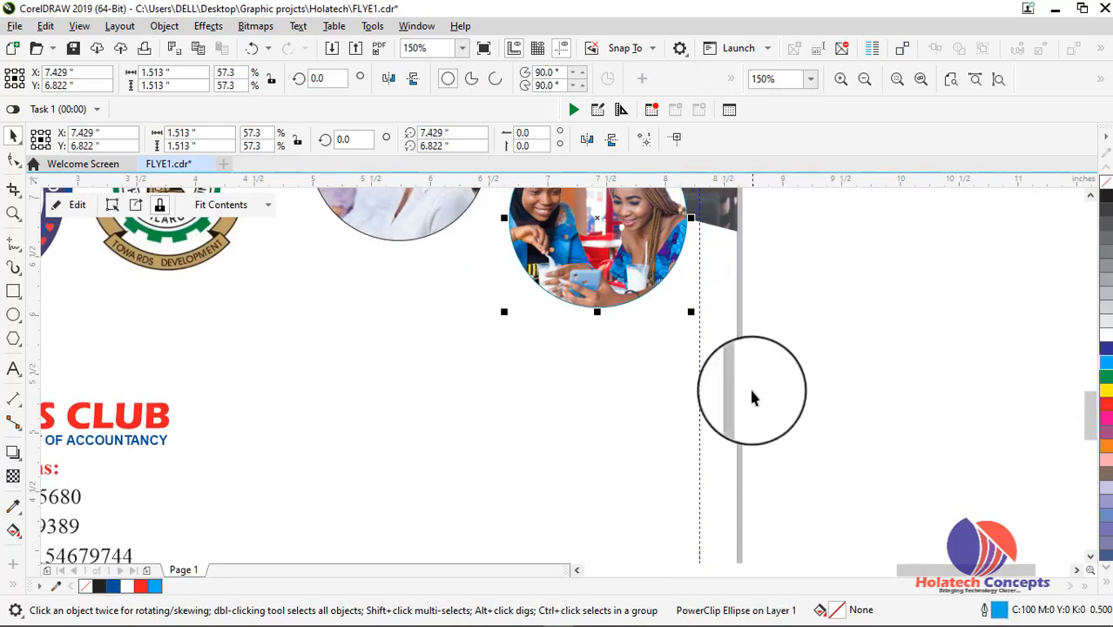
Step: Set the two women's circle outline to 3.0 pt, placed behind the fill and scaling with the object
{"action": "left_click_drag", "start_coordinate": [531, 361], "coordinate": [539, 352]}
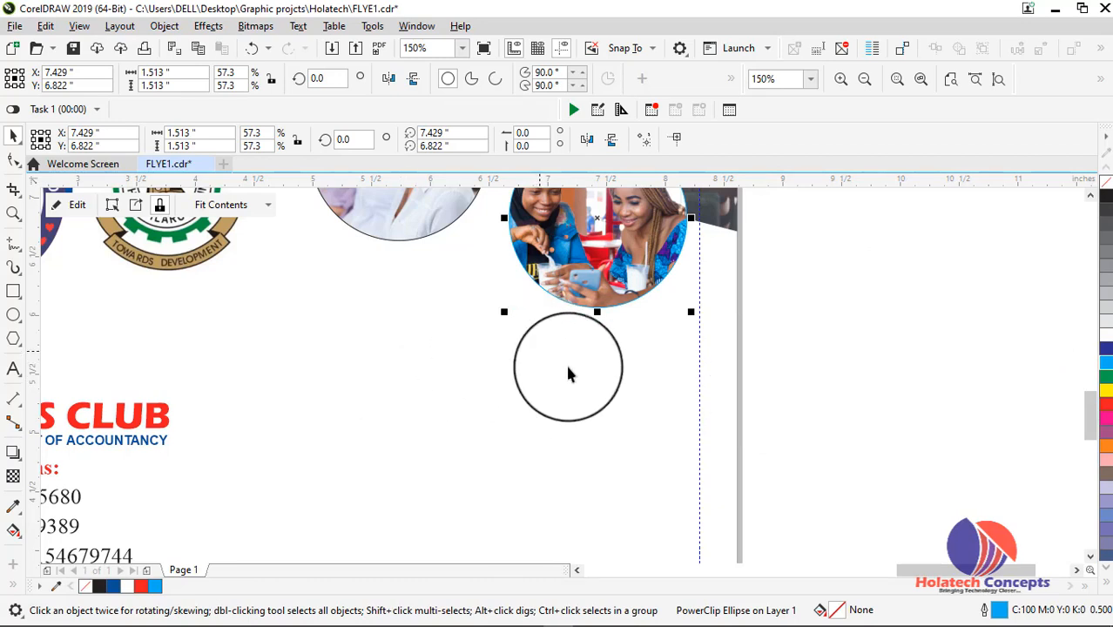
{"action": "key", "text": "F12"}
{"action": "left_click", "coordinate": [453, 259]}
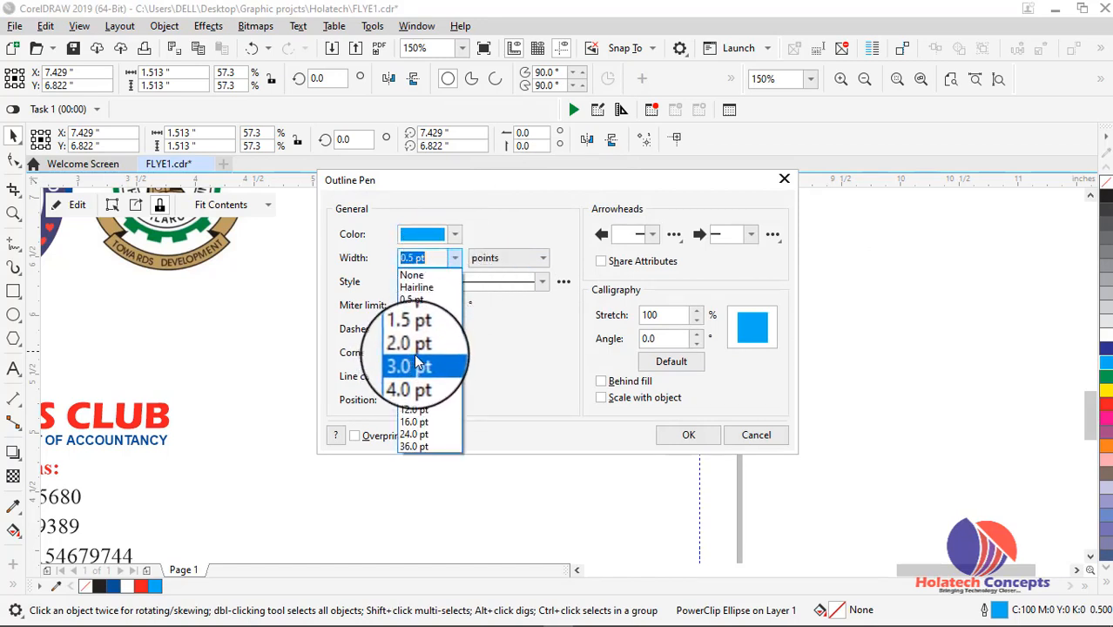
{"action": "left_click", "coordinate": [415, 366]}
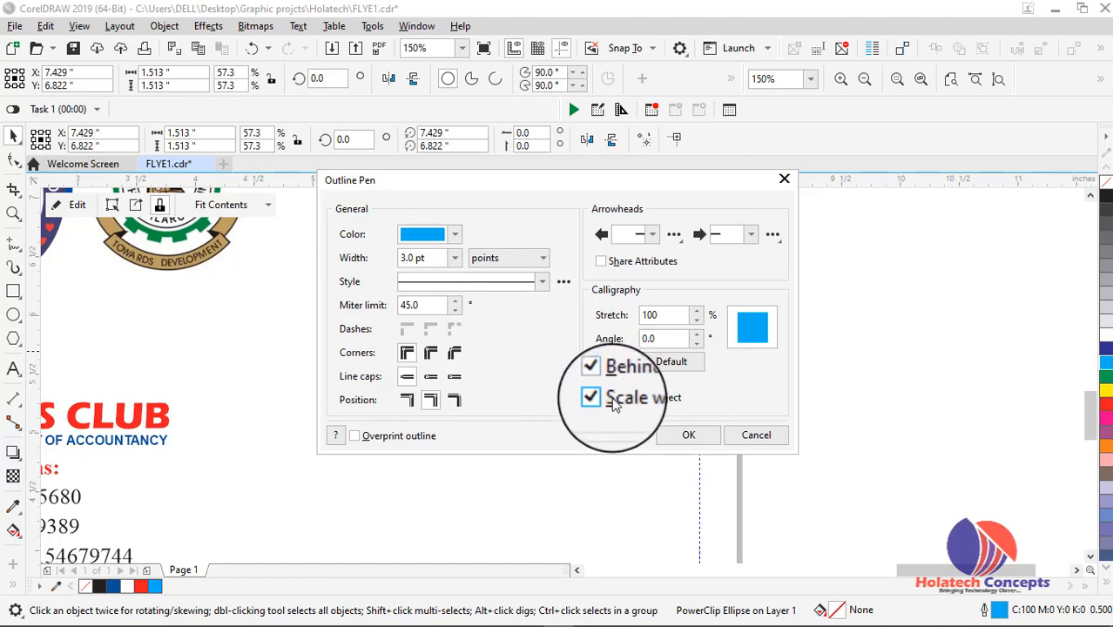
{"action": "left_click", "coordinate": [690, 443]}
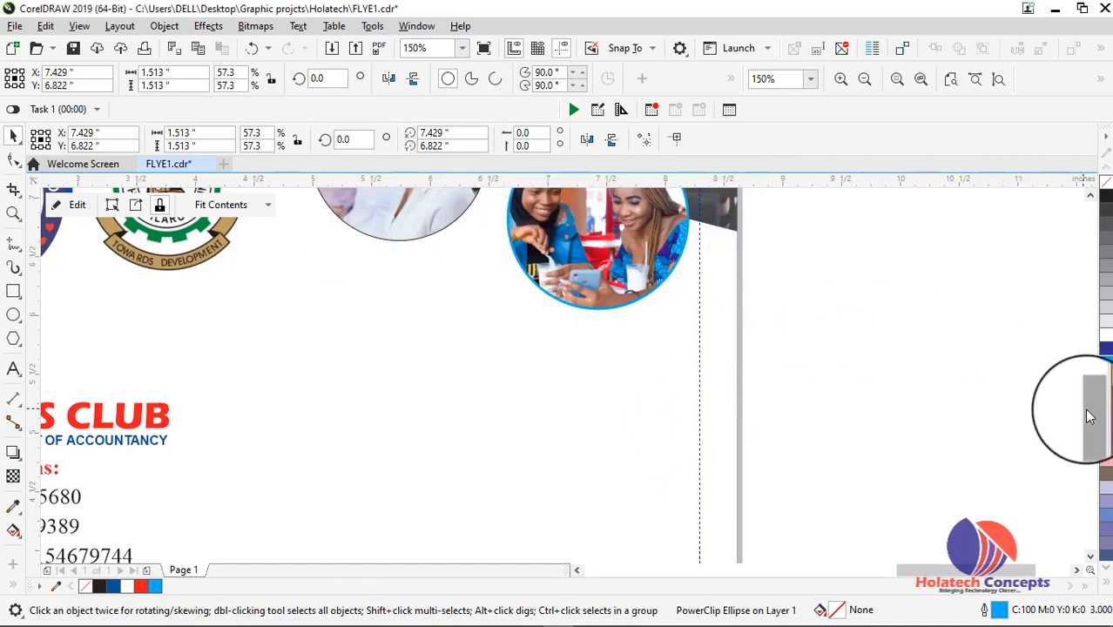
Step: Give the smiling woman's circle a cyan 3.0 pt outline, placed behind the fill and scaling with the object
{"action": "left_click_drag", "start_coordinate": [1089, 416], "coordinate": [1090, 394]}
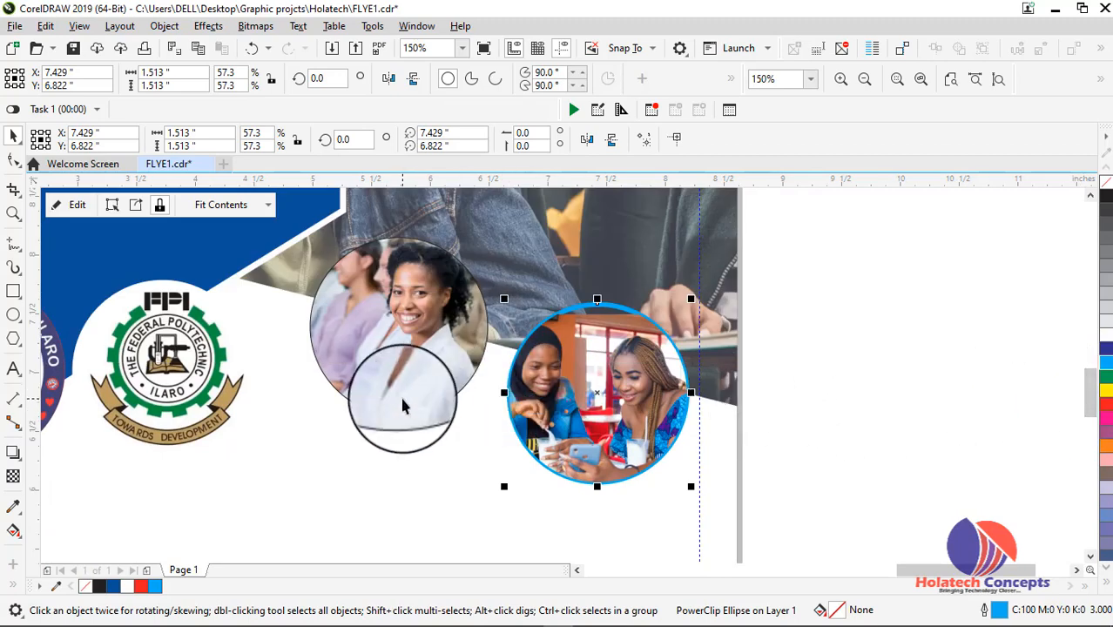
{"action": "left_click", "coordinate": [403, 405]}
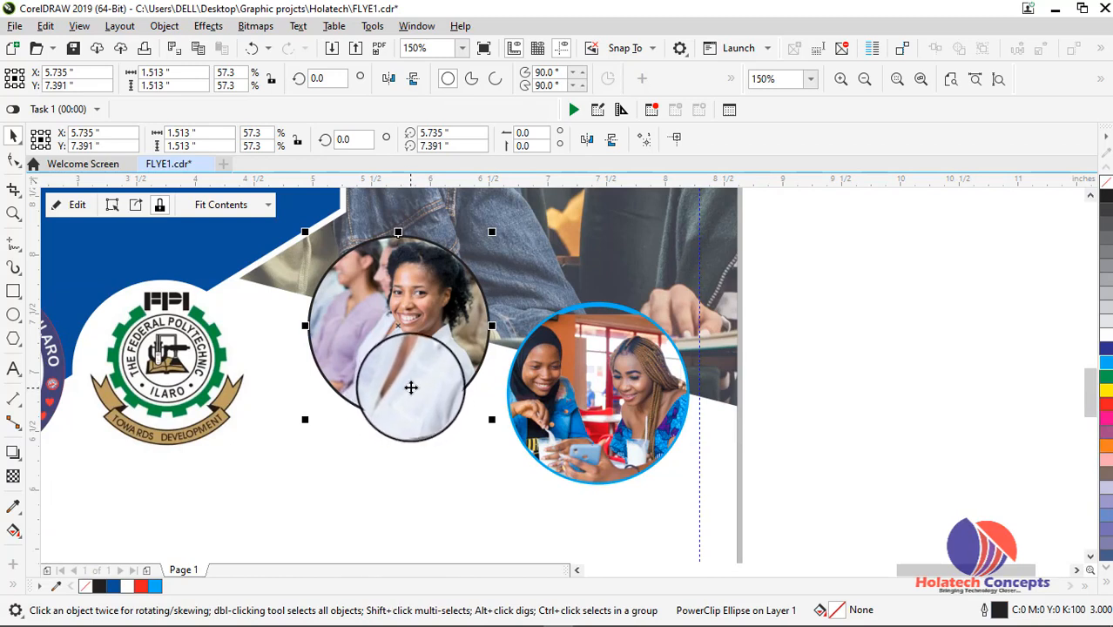
{"action": "key", "text": "F12"}
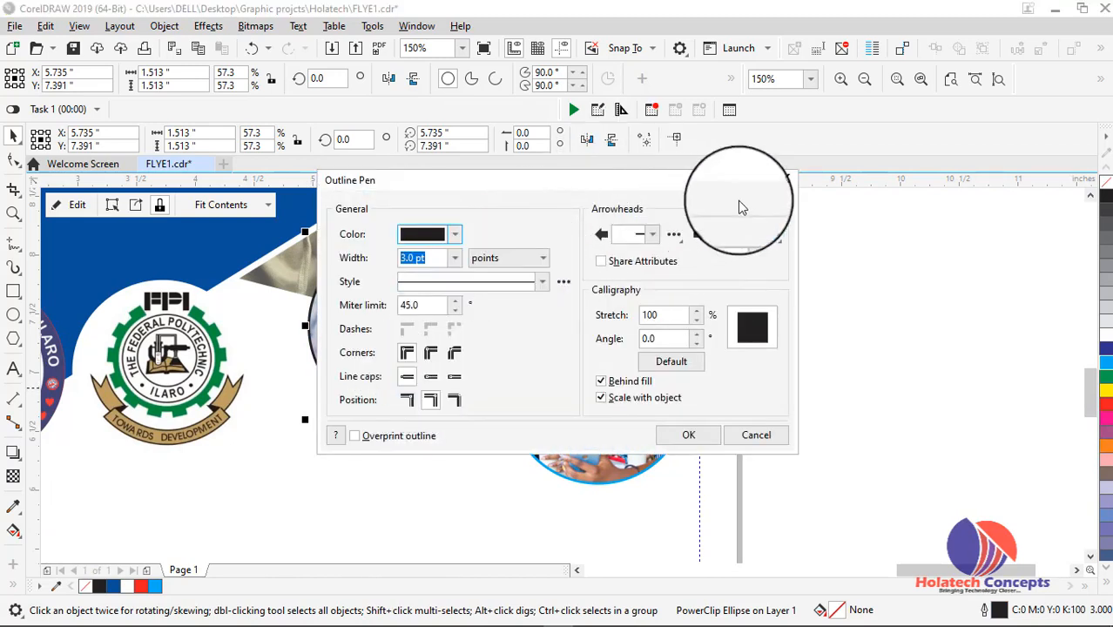
{"action": "left_click", "coordinate": [785, 174]}
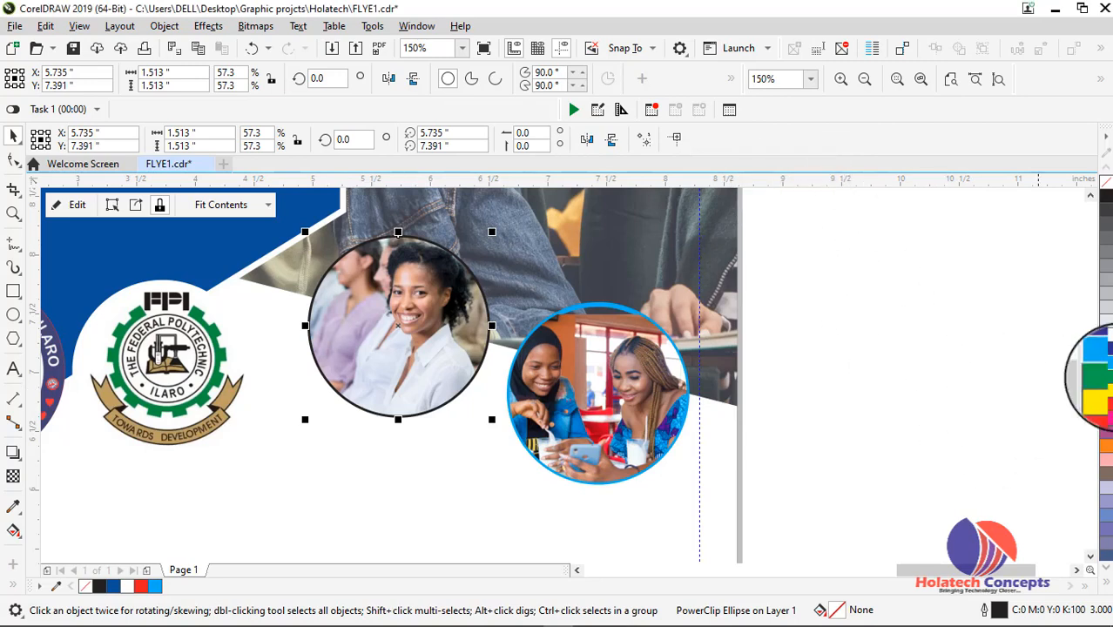
{"action": "left_click", "coordinate": [736, 363]}
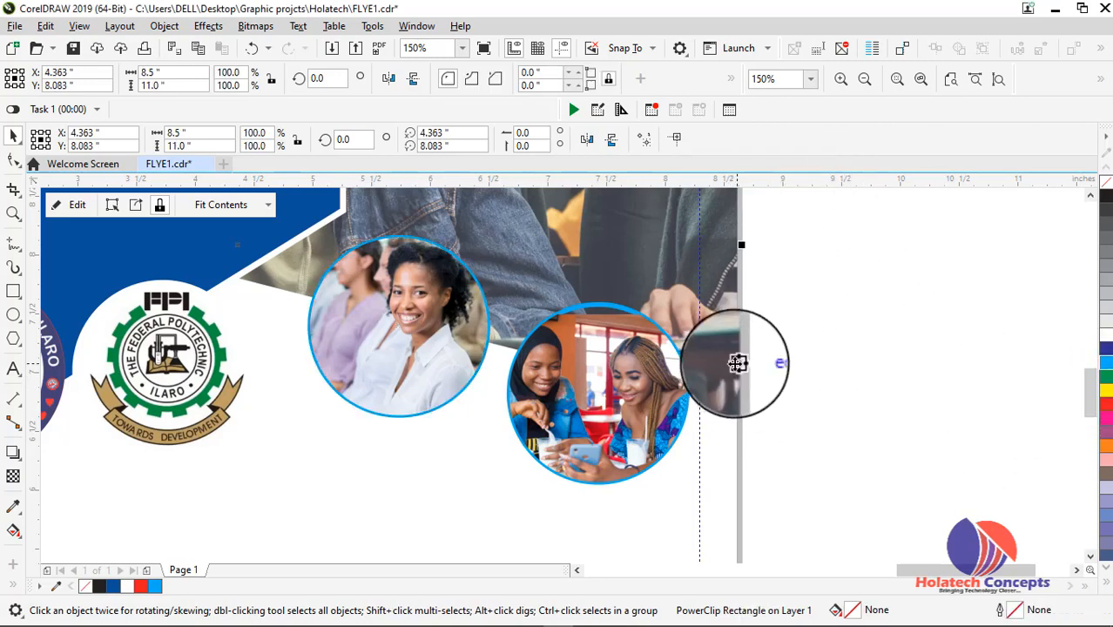
{"action": "scroll", "coordinate": [748, 357], "scroll_direction": "down", "scroll_amount": 1}
{"action": "scroll", "coordinate": [796, 366], "scroll_direction": "down", "scroll_amount": 1}
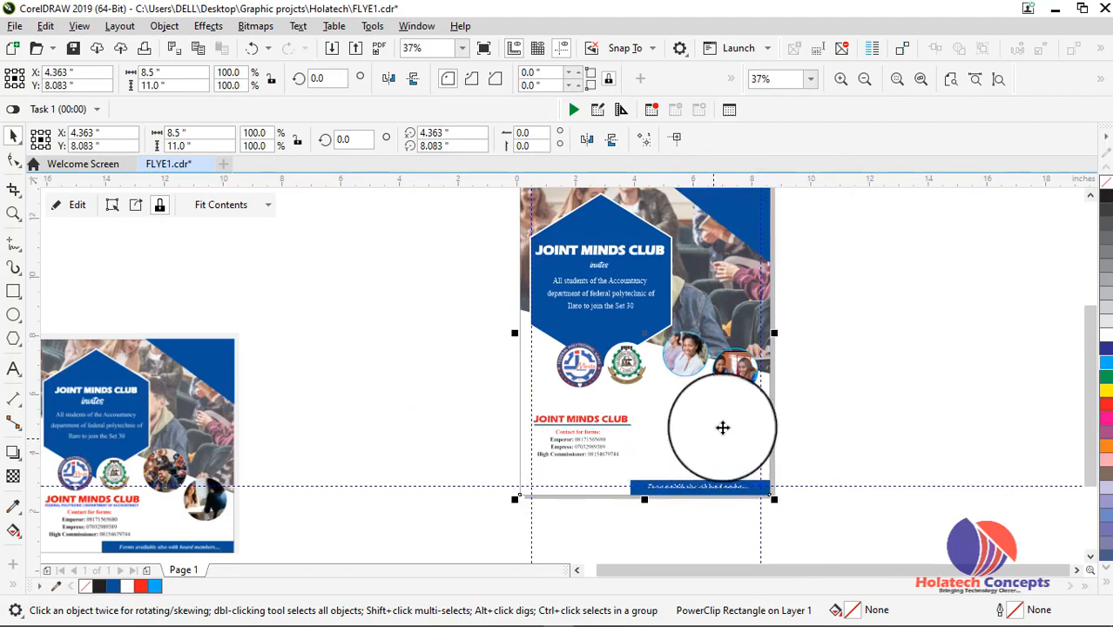
{"action": "left_click", "coordinate": [912, 388]}
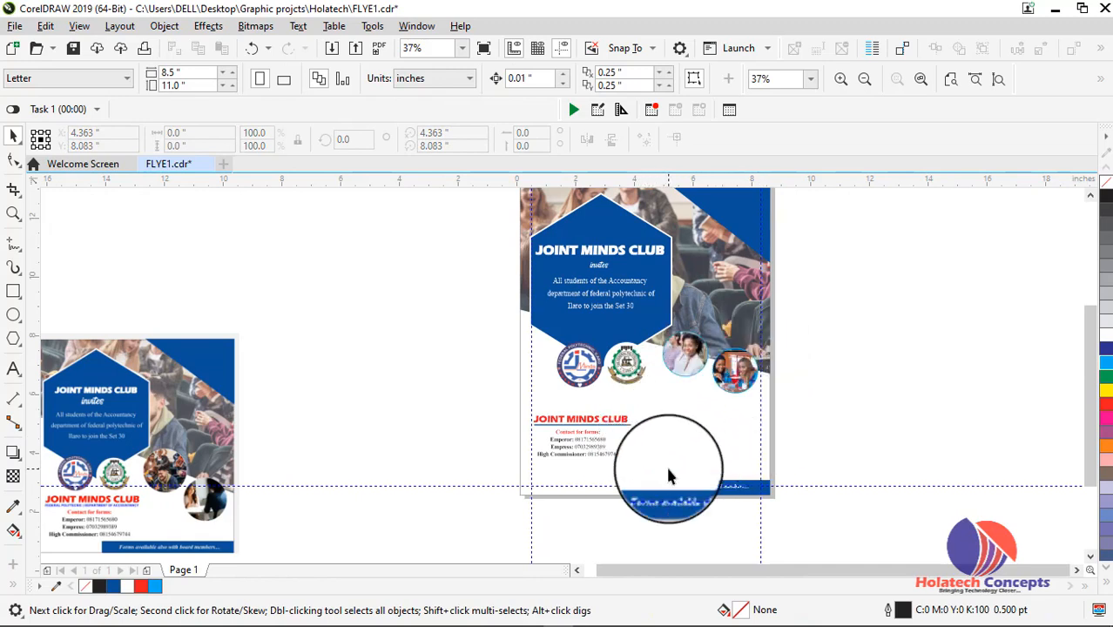
{"action": "mouse_move", "coordinate": [702, 604]}
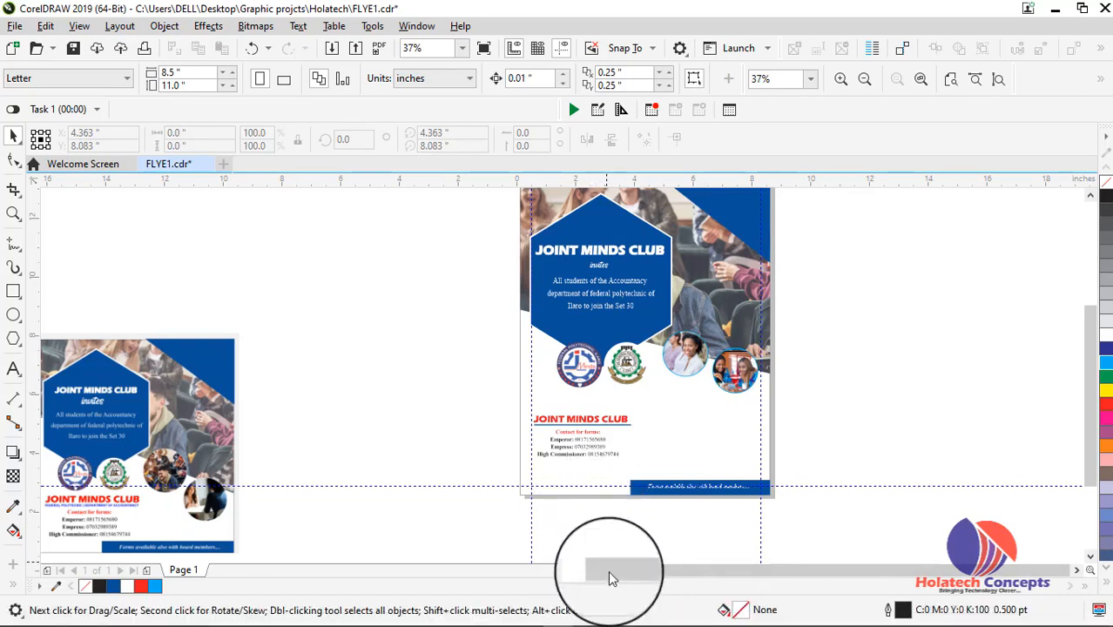
{"action": "mouse_move", "coordinate": [601, 600]}
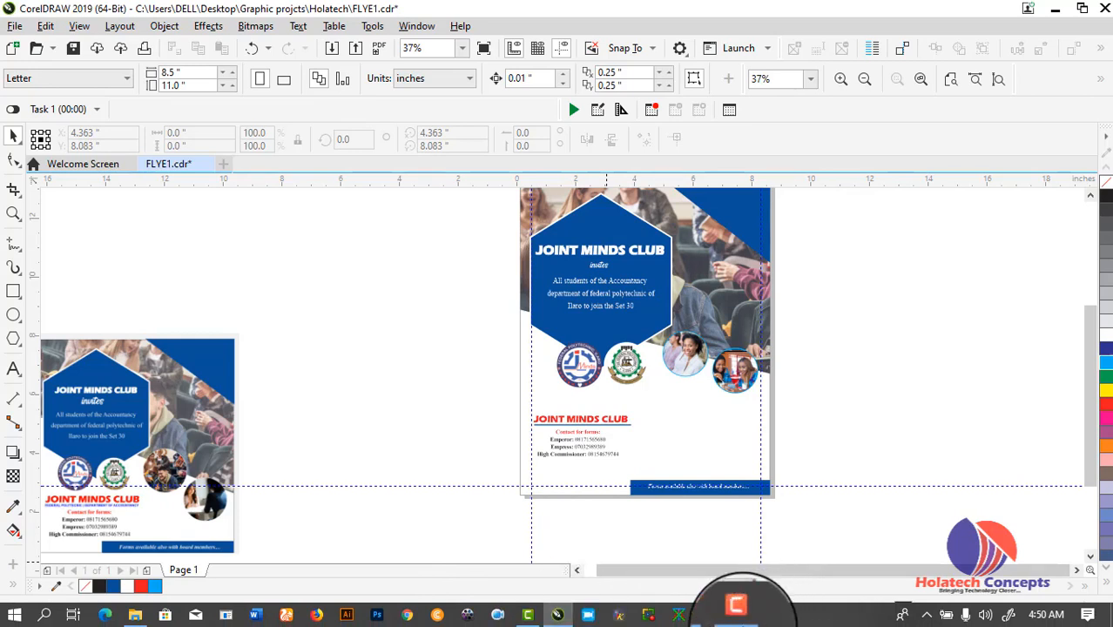
{"action": "left_click", "coordinate": [751, 620]}
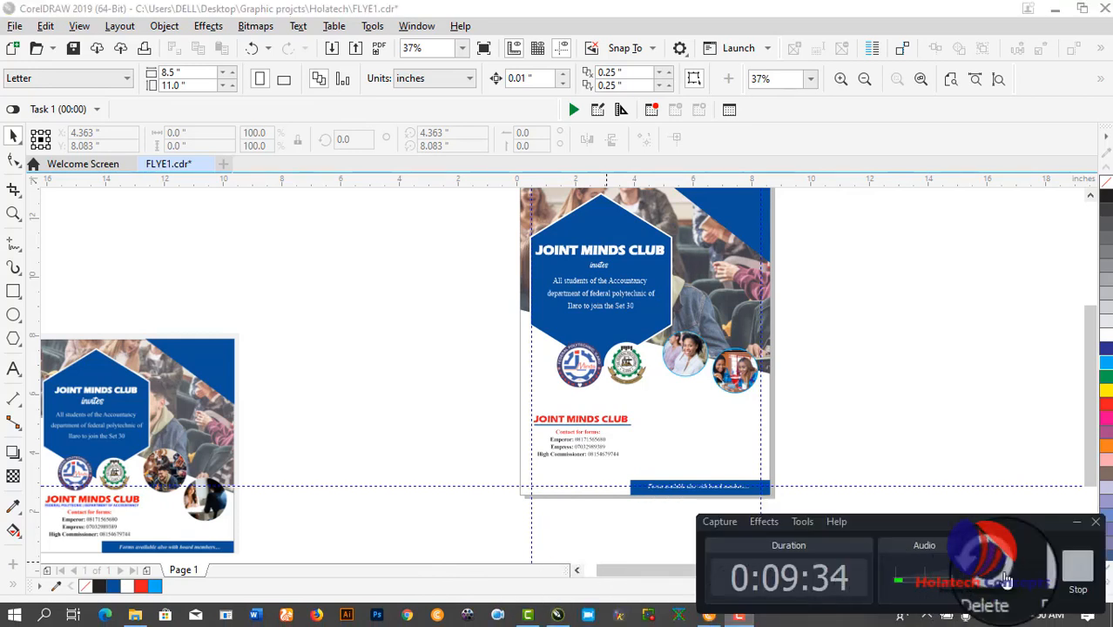
{"action": "left_click", "coordinate": [1039, 573]}
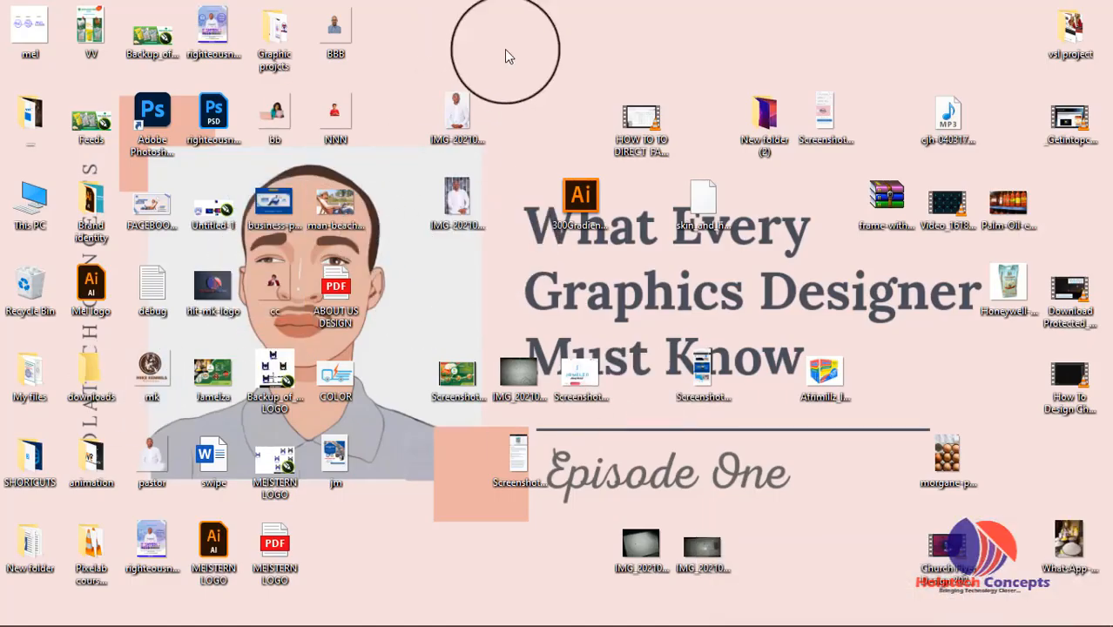
Step: Import the desktop image NNN into the flyer document, scale it to about 16.59 × 18.73 inches and place it beside the page
{"action": "left_click_drag", "start_coordinate": [326, 111], "coordinate": [361, 406]}
{"action": "scroll", "coordinate": [372, 357], "scroll_direction": "down", "scroll_amount": 4}
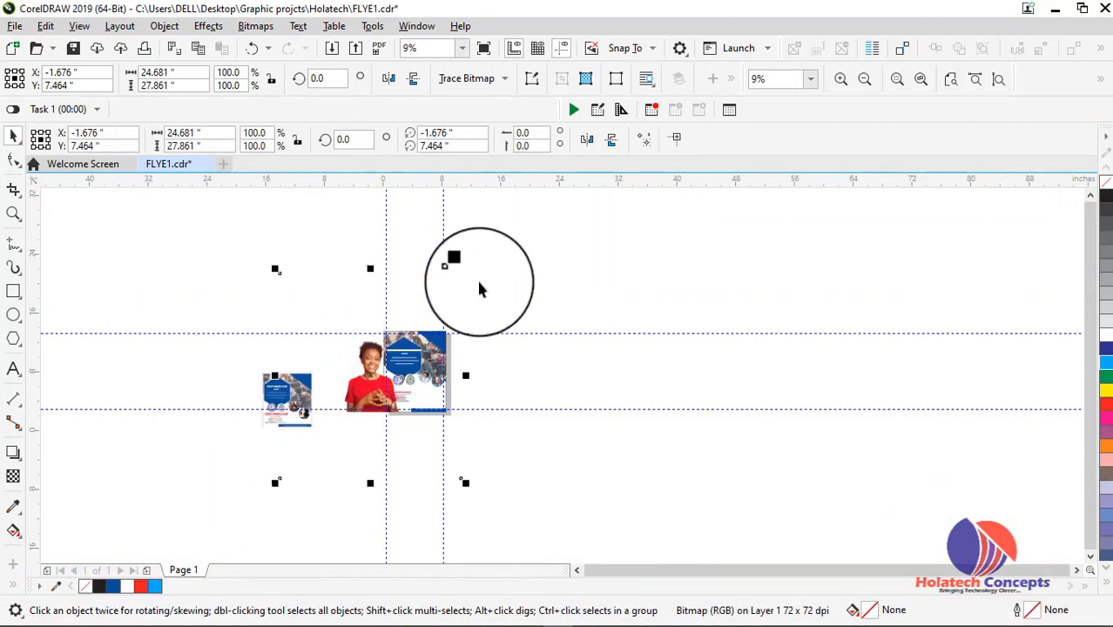
{"action": "left_click_drag", "start_coordinate": [465, 269], "coordinate": [434, 302]}
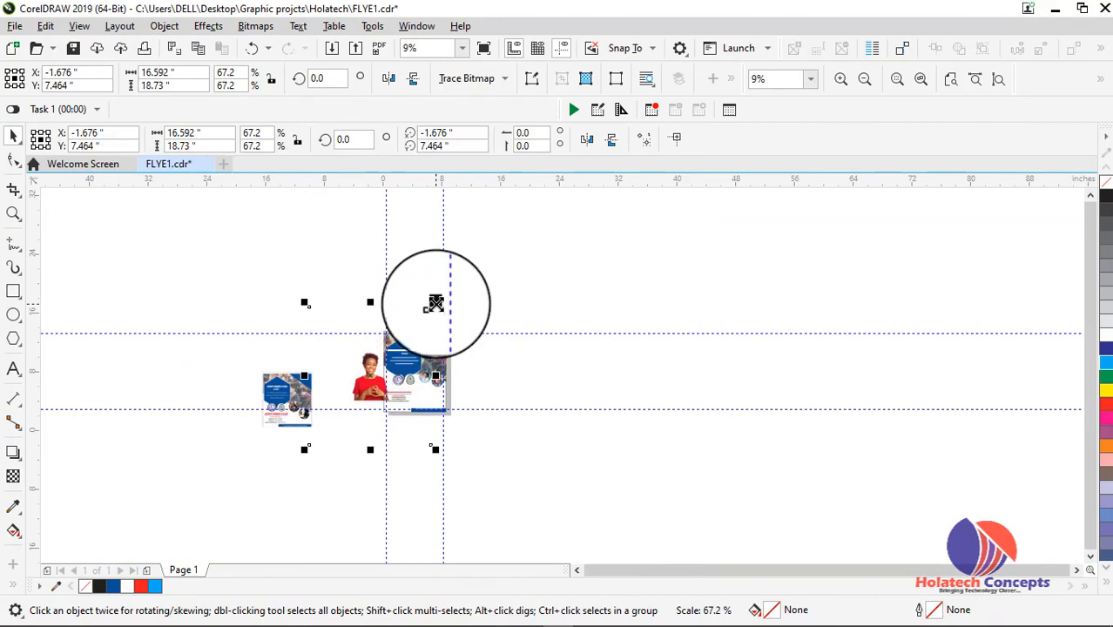
{"action": "left_click_drag", "start_coordinate": [395, 366], "coordinate": [554, 344]}
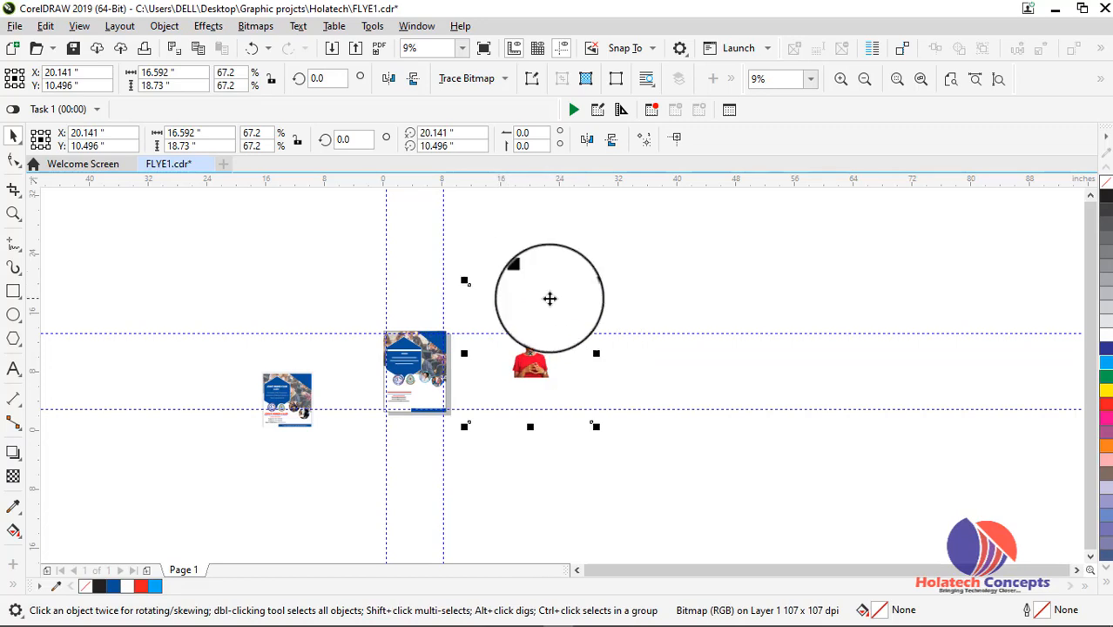
Step: Crop the empty margins around the woman in red by moving the bitmap's corner nodes, leaving about 4.98 × 7.17 inches
{"action": "left_click", "coordinate": [14, 159]}
{"action": "scroll", "coordinate": [394, 258], "scroll_direction": "up", "scroll_amount": 2}
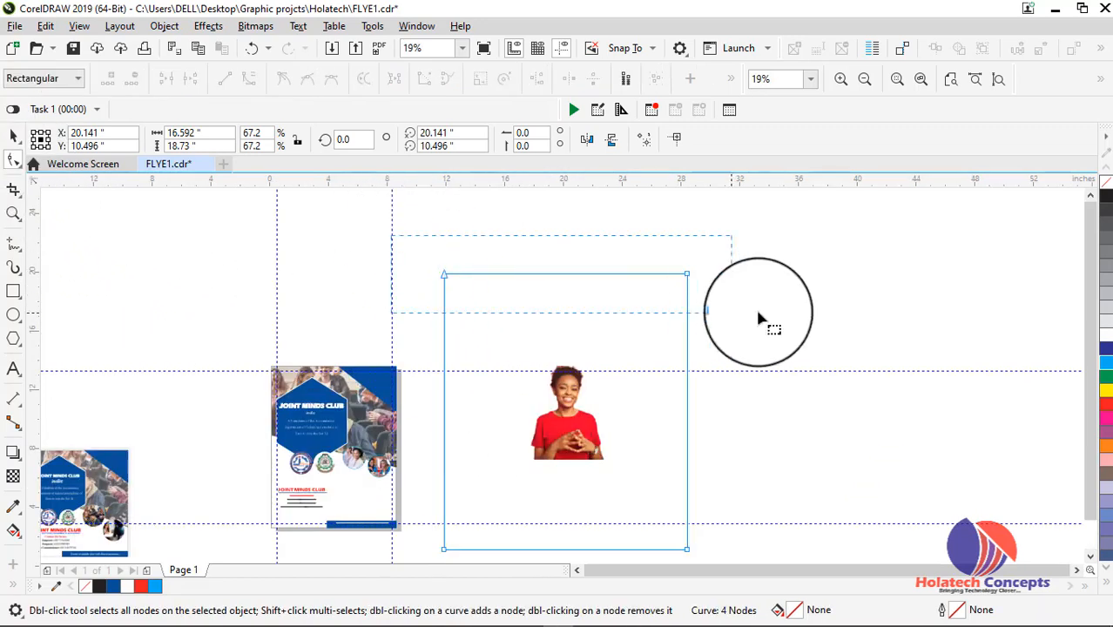
{"action": "left_click", "coordinate": [687, 275]}
{"action": "left_click_drag", "start_coordinate": [688, 277], "coordinate": [687, 365]}
{"action": "left_click_drag", "start_coordinate": [631, 321], "coordinate": [723, 562]}
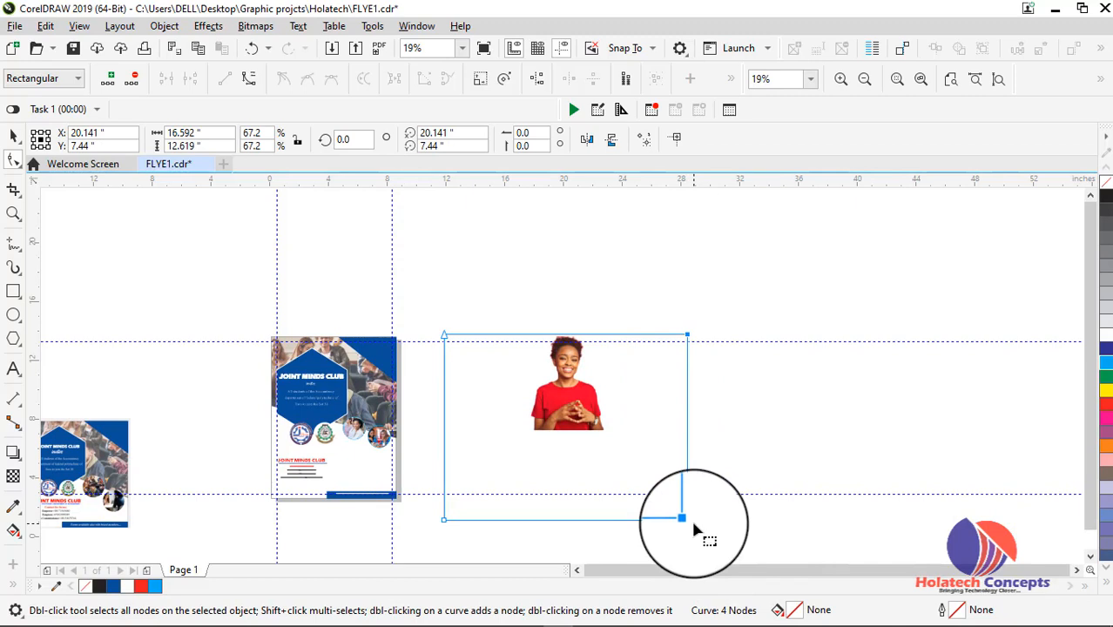
{"action": "left_click_drag", "start_coordinate": [688, 521], "coordinate": [606, 521]}
{"action": "left_click_drag", "start_coordinate": [413, 500], "coordinate": [607, 438]}
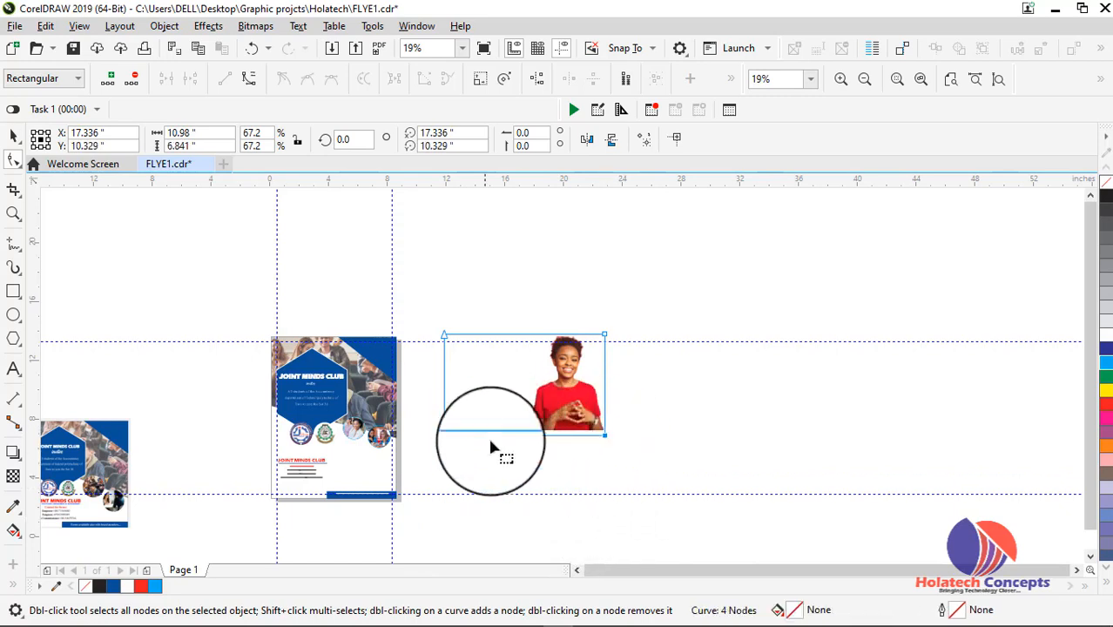
{"action": "left_click", "coordinate": [445, 438]}
{"action": "left_click_drag", "start_coordinate": [445, 436], "coordinate": [533, 431]}
{"action": "key", "text": "space"}
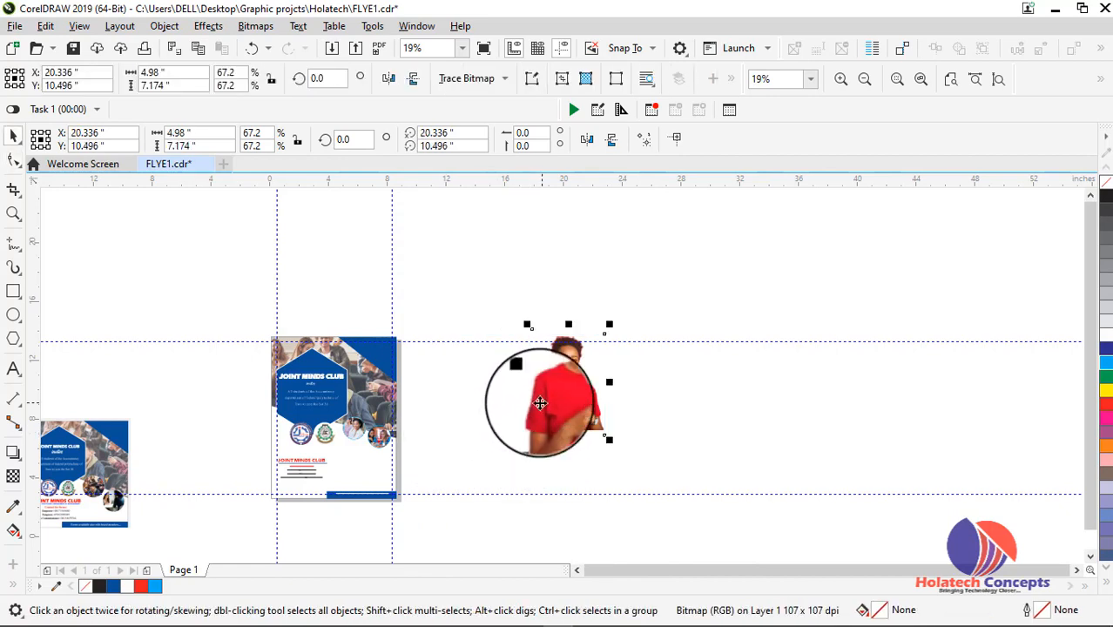
Step: Move the woman in red onto the flyer, scale her to about 2.74 × 3.95 inches and centre her at about X 6.54, Y 4.42 inches
{"action": "scroll", "coordinate": [534, 404], "scroll_direction": "up", "scroll_amount": 2}
{"action": "scroll", "coordinate": [535, 377], "scroll_direction": "down", "scroll_amount": 2}
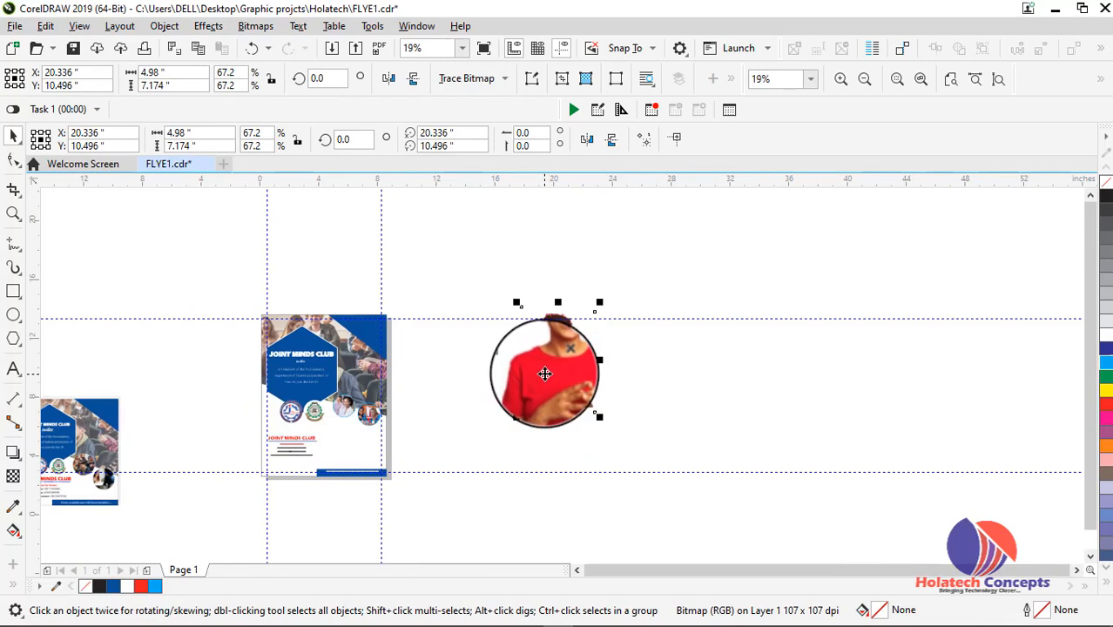
{"action": "left_click_drag", "start_coordinate": [544, 373], "coordinate": [312, 408]}
{"action": "scroll", "coordinate": [395, 391], "scroll_direction": "up", "scroll_amount": 1}
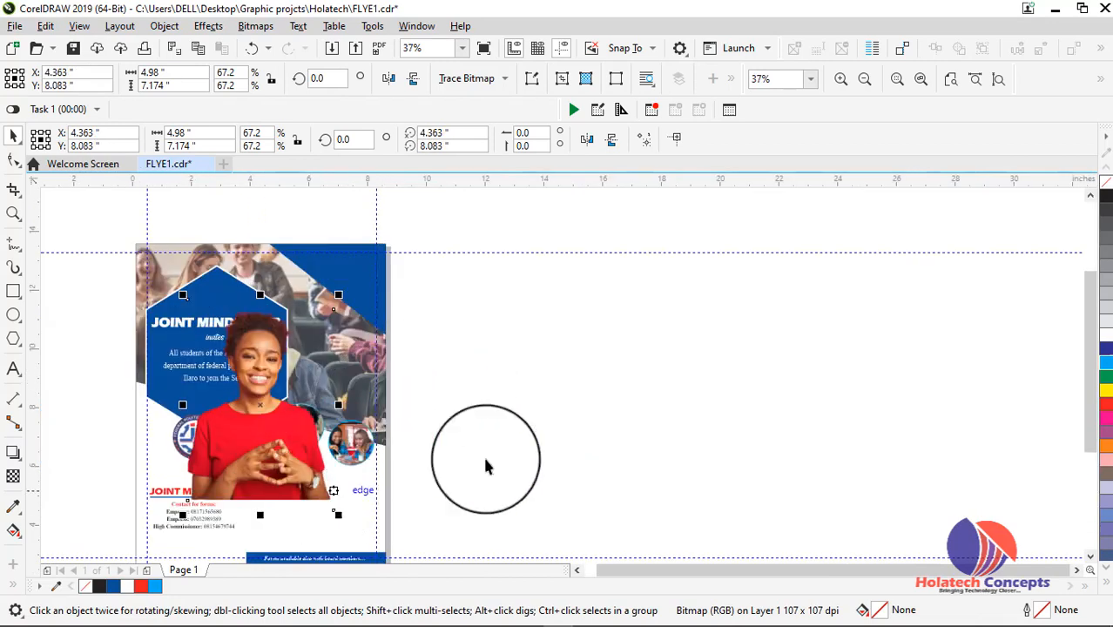
{"action": "left_click", "coordinate": [998, 78]}
{"action": "scroll", "coordinate": [630, 421], "scroll_direction": "up", "scroll_amount": 1}
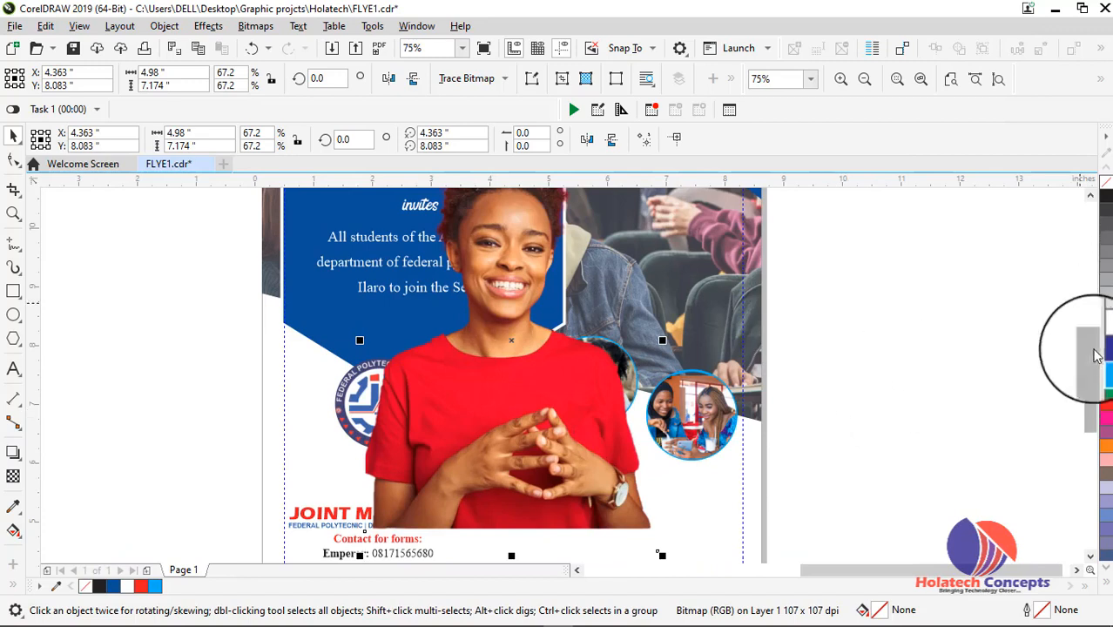
{"action": "left_click_drag", "start_coordinate": [1096, 380], "coordinate": [1047, 417]}
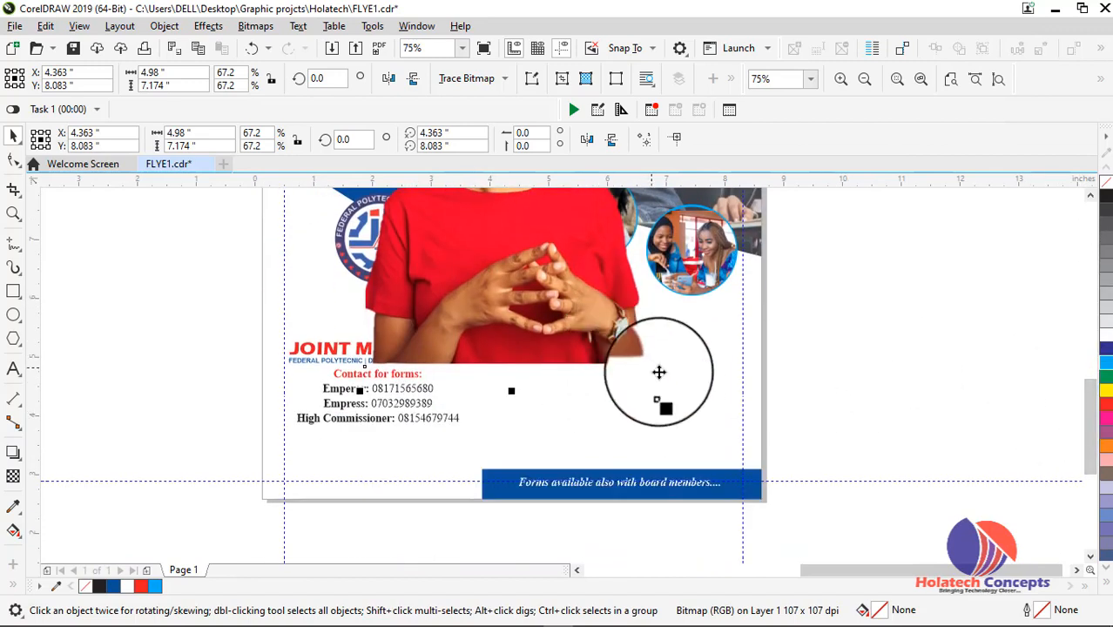
{"action": "left_click_drag", "start_coordinate": [659, 390], "coordinate": [589, 293]}
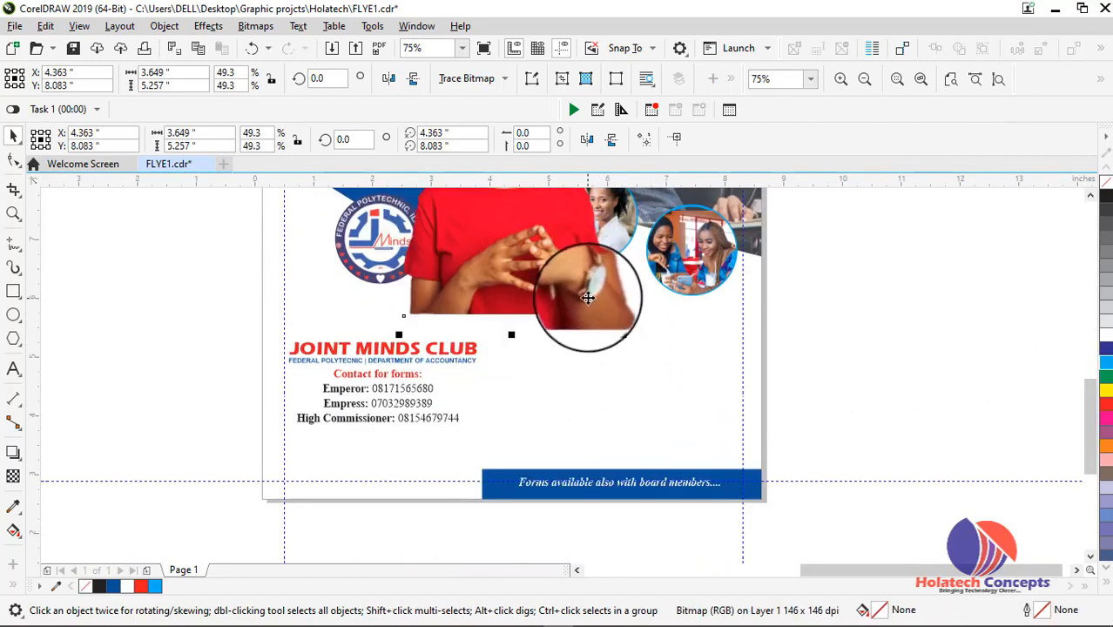
{"action": "left_click_drag", "start_coordinate": [548, 257], "coordinate": [714, 452]}
{"action": "left_click_drag", "start_coordinate": [755, 487], "coordinate": [727, 449]}
{"action": "mouse_move", "coordinate": [679, 400]}
{"action": "left_mouse_down"}
{"action": "mouse_move", "coordinate": [676, 445]}
{"action": "mouse_move", "coordinate": [672, 416]}
{"action": "left_mouse_up"}
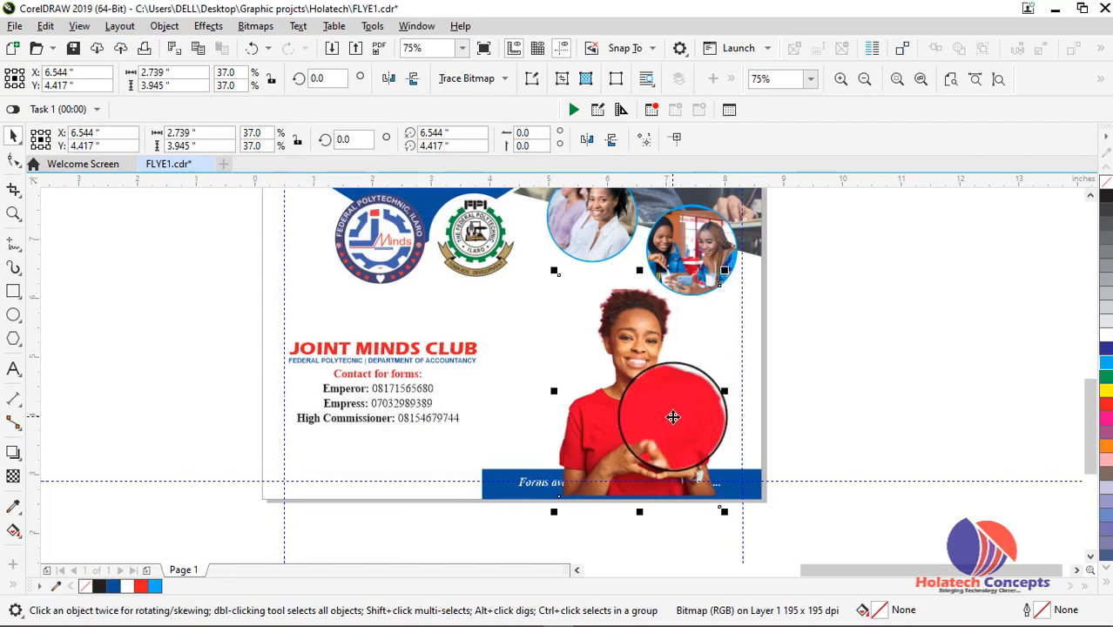
Step: Send the cut-out of the woman in red to the back of the page, behind the blue footer bar
{"action": "right_click", "coordinate": [672, 416]}
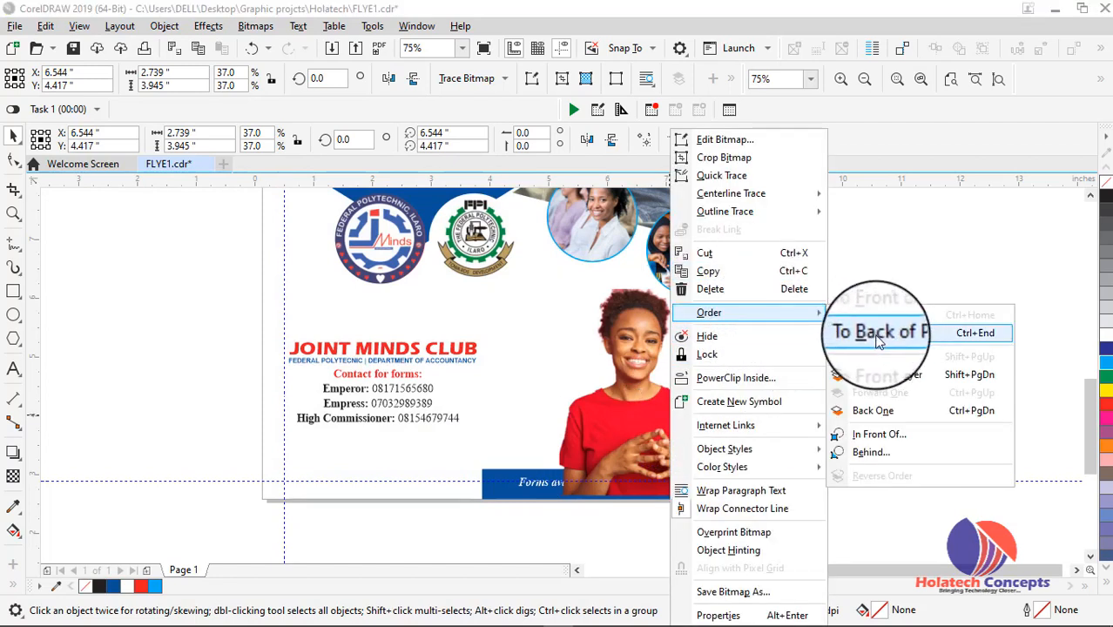
{"action": "left_click", "coordinate": [871, 329]}
{"action": "left_click", "coordinate": [858, 348]}
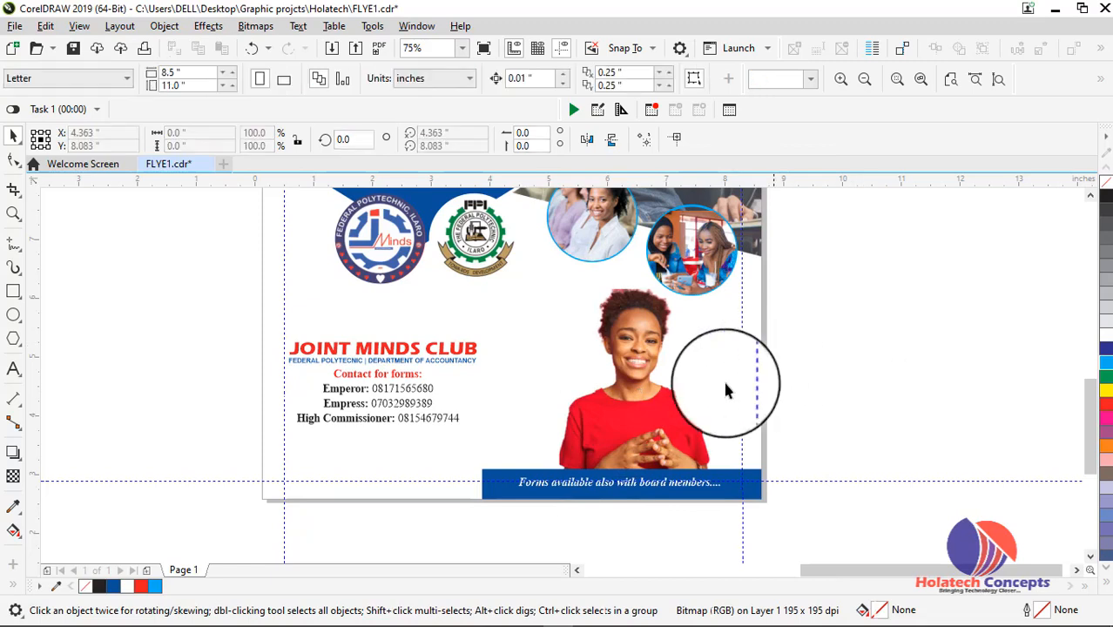
{"action": "left_click", "coordinate": [646, 410]}
{"action": "left_click", "coordinate": [803, 405]}
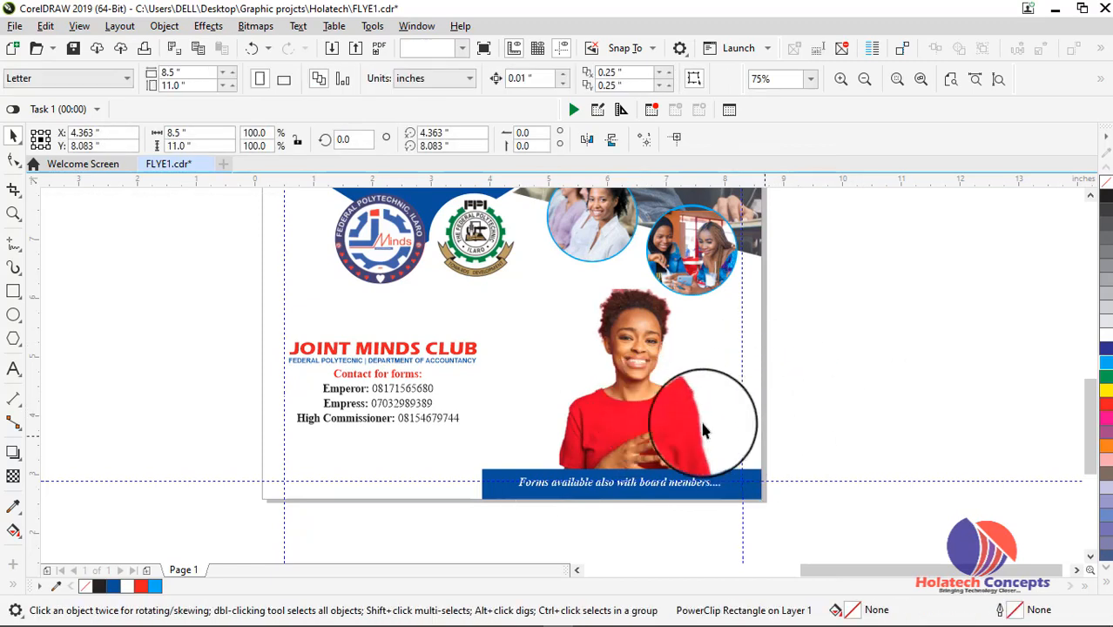
Step: Send the page-sized PowerClip rectangle to the back of the page and nudge the woman in red slightly upward
{"action": "left_click", "coordinate": [631, 328]}
{"action": "right_click", "coordinate": [631, 328]}
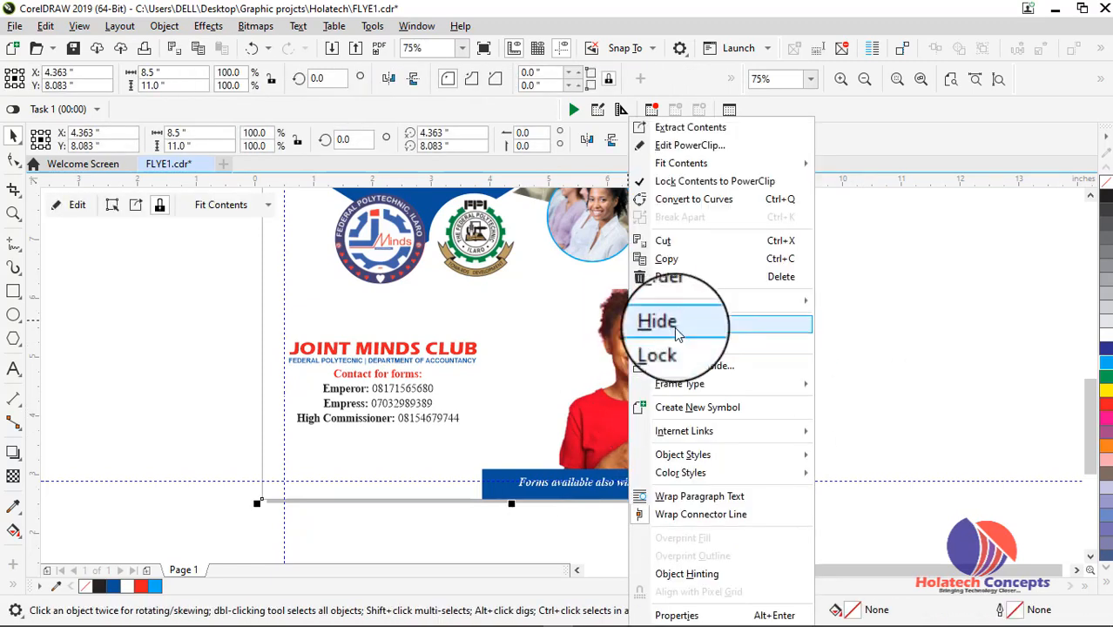
{"action": "mouse_move", "coordinate": [790, 301]}
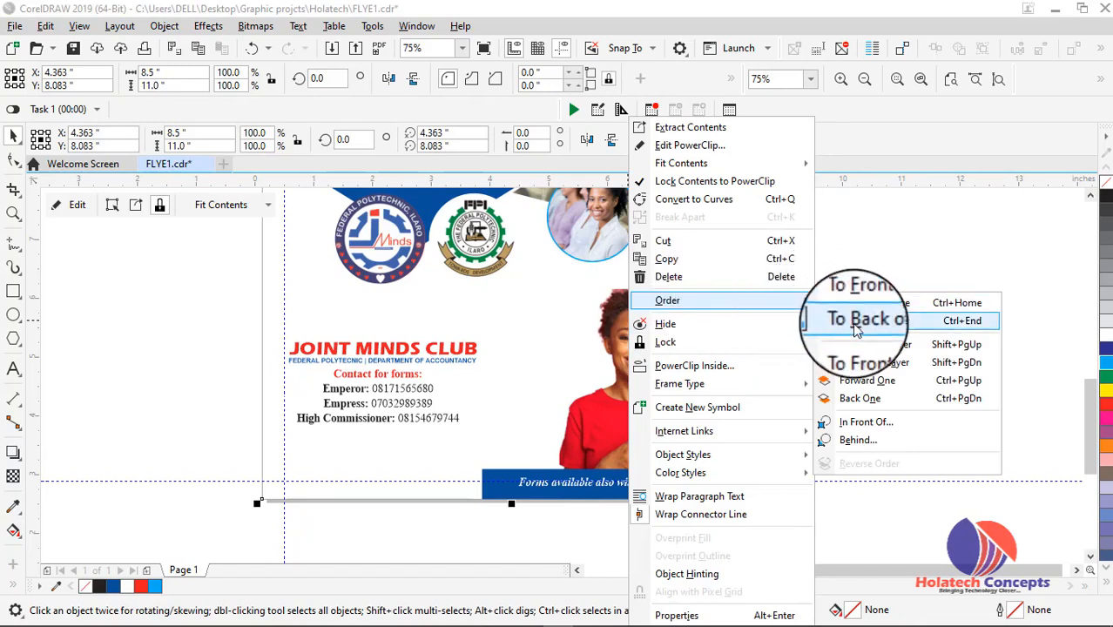
{"action": "left_click", "coordinate": [830, 317]}
{"action": "left_click", "coordinate": [829, 317]}
{"action": "left_click", "coordinate": [626, 340]}
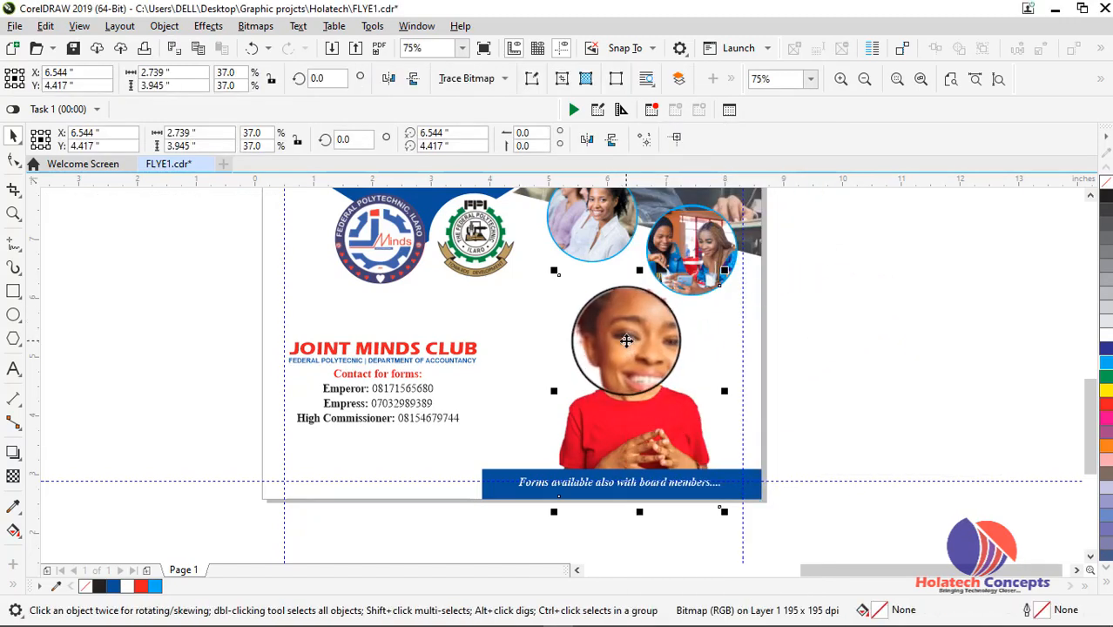
{"action": "key", "text": "Up"}
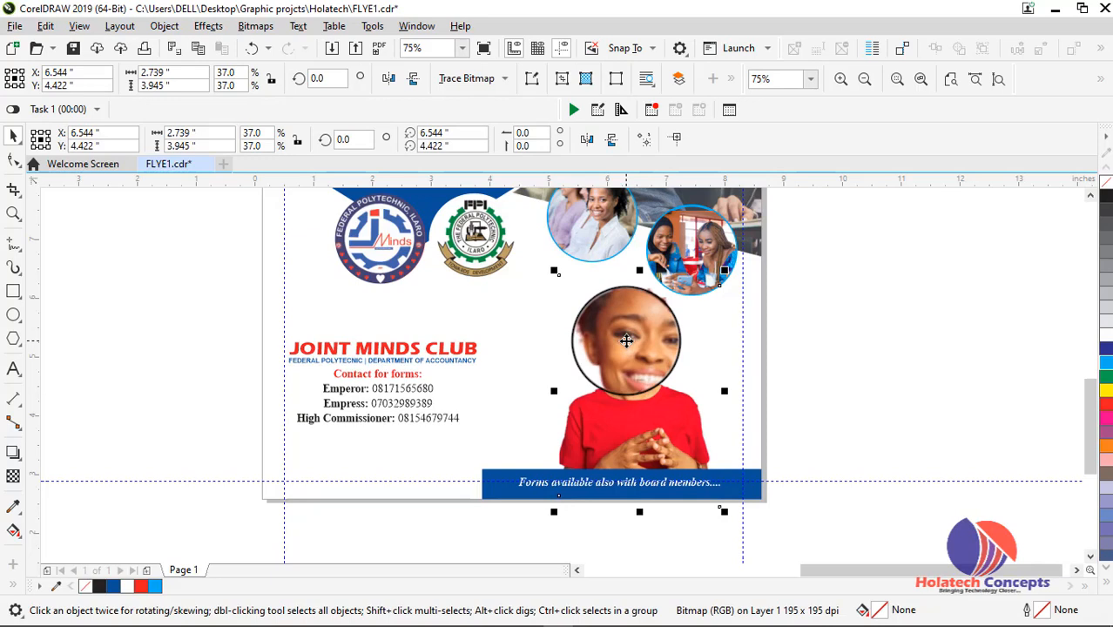
Step: Reposition the woman in red further left above the footer bar, centred at about X 6.14, Y 4.55 inches
{"action": "key", "text": "Left"}
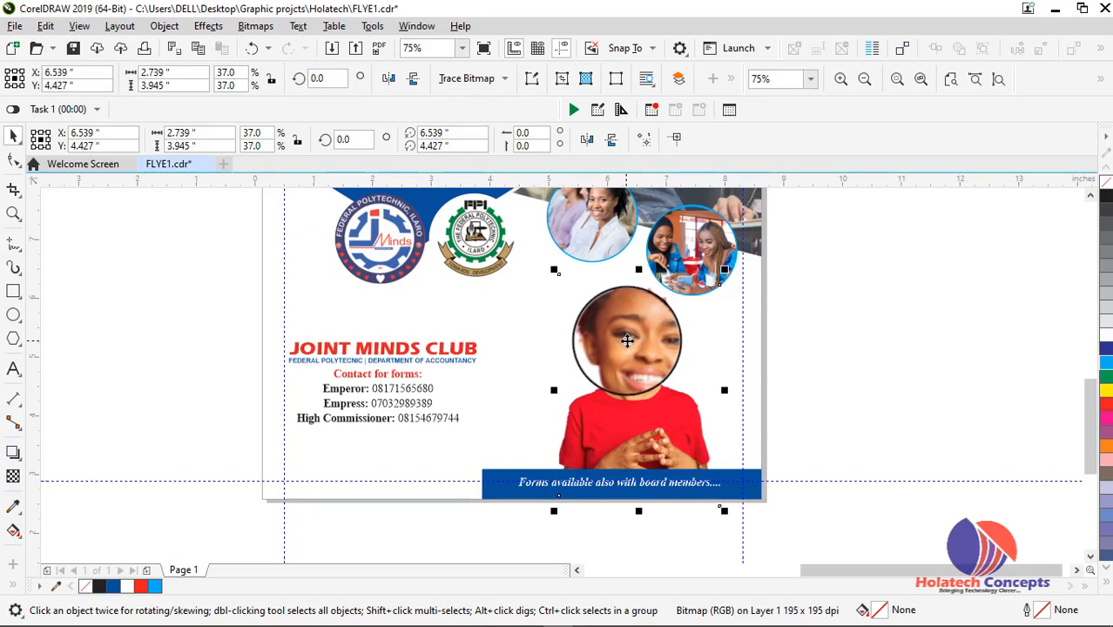
{"action": "left_click_drag", "start_coordinate": [627, 340], "coordinate": [604, 330]}
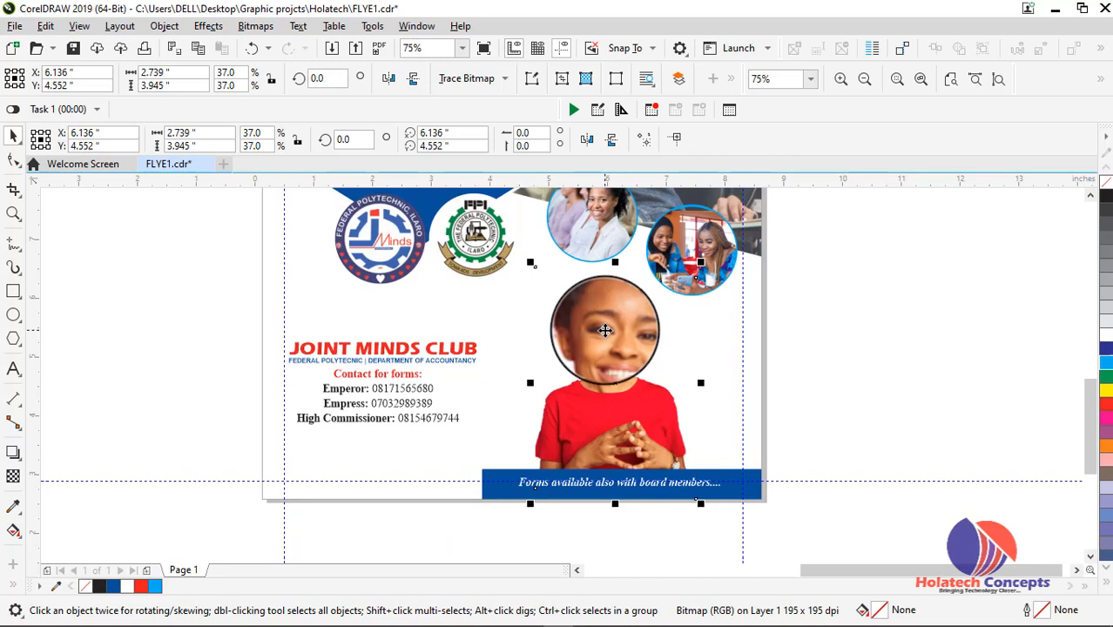
{"action": "left_click", "coordinate": [852, 313]}
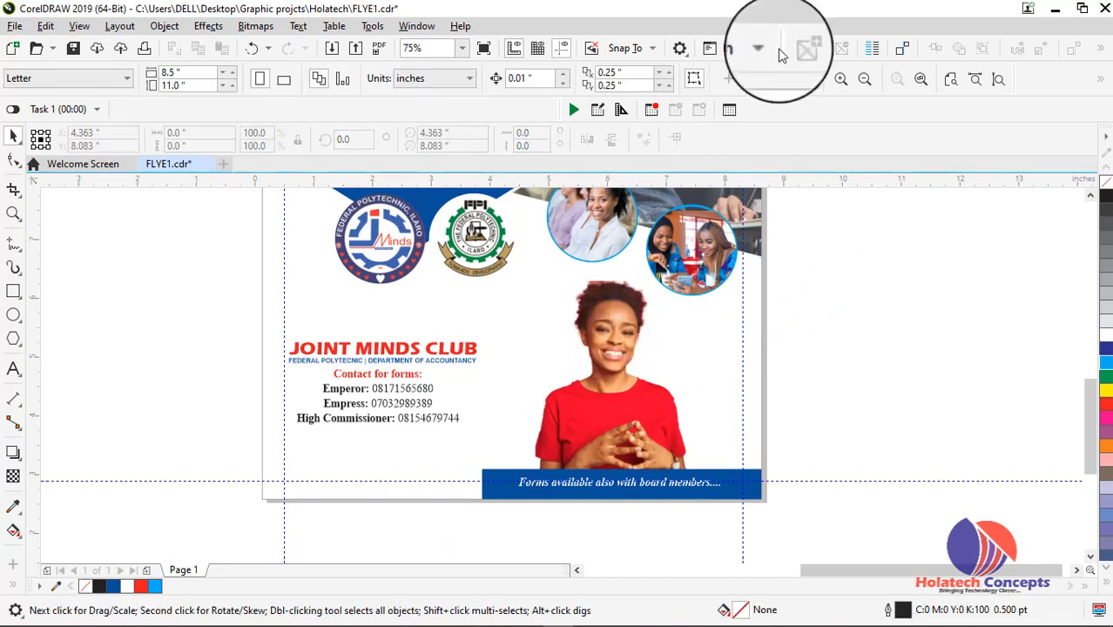
Step: Fit the whole page height in view and show the finished flyer in Full-screen Preview
{"action": "left_click", "coordinate": [999, 80]}
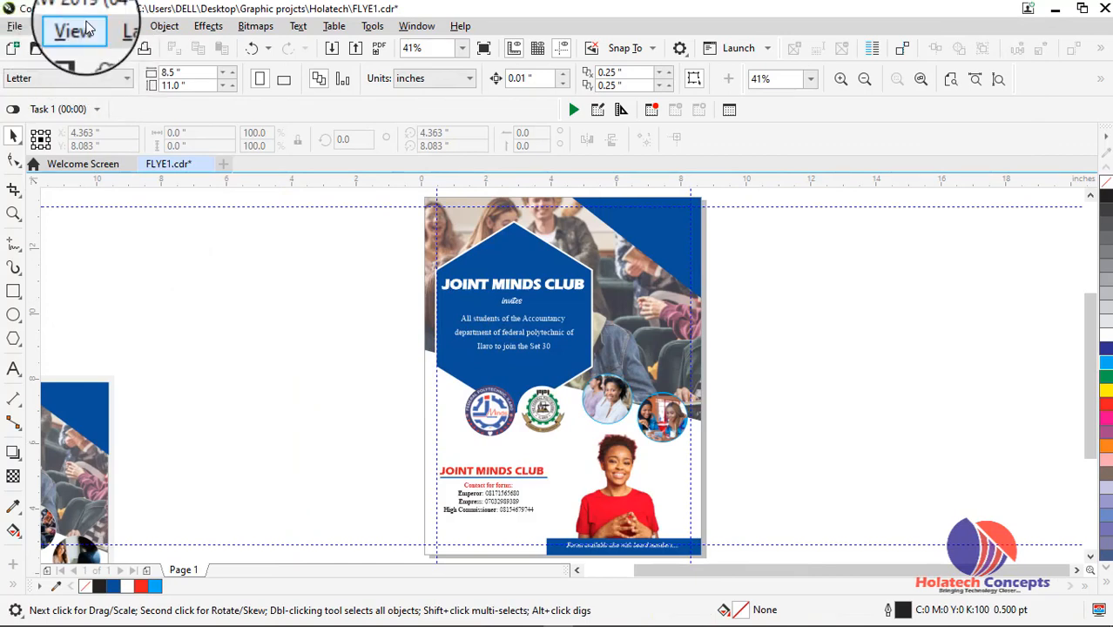
{"action": "left_click", "coordinate": [80, 25]}
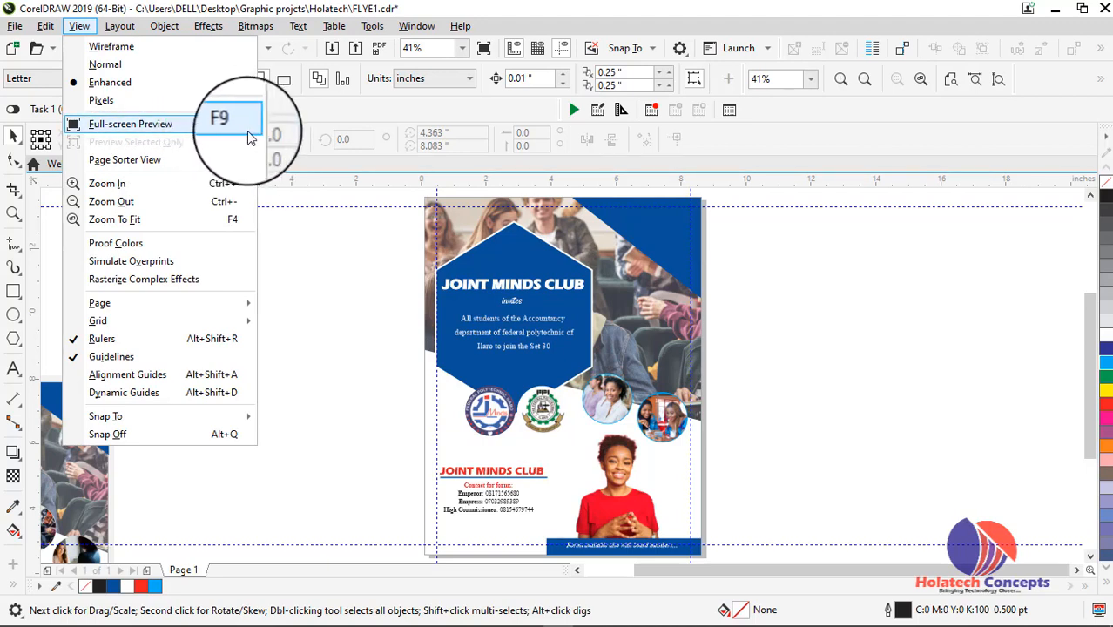
{"action": "left_click", "coordinate": [209, 131]}
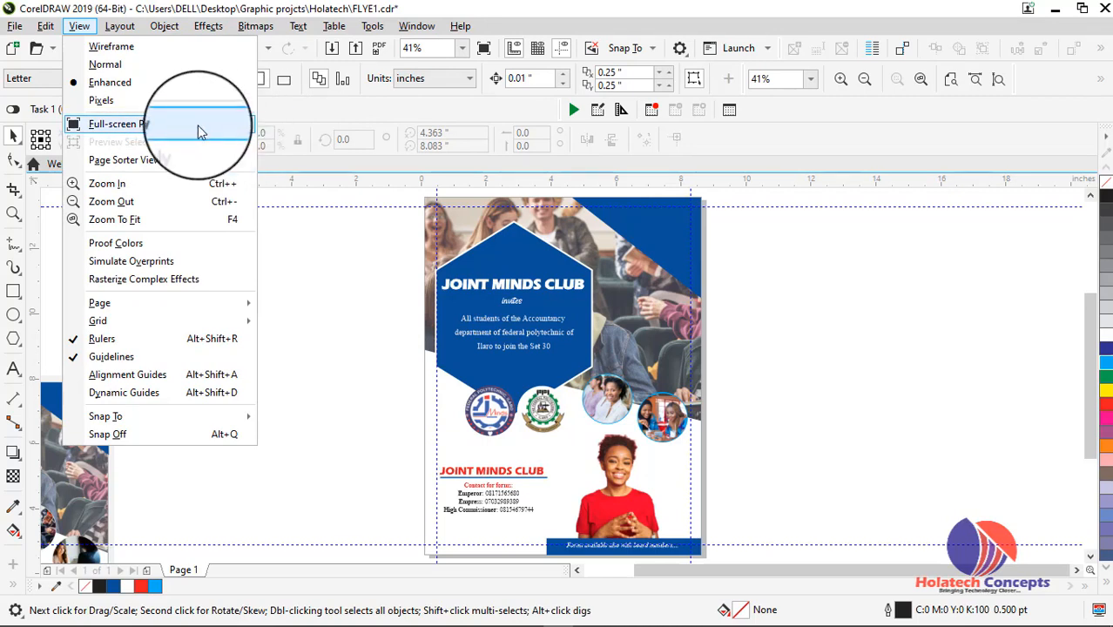
{"action": "left_click", "coordinate": [198, 127]}
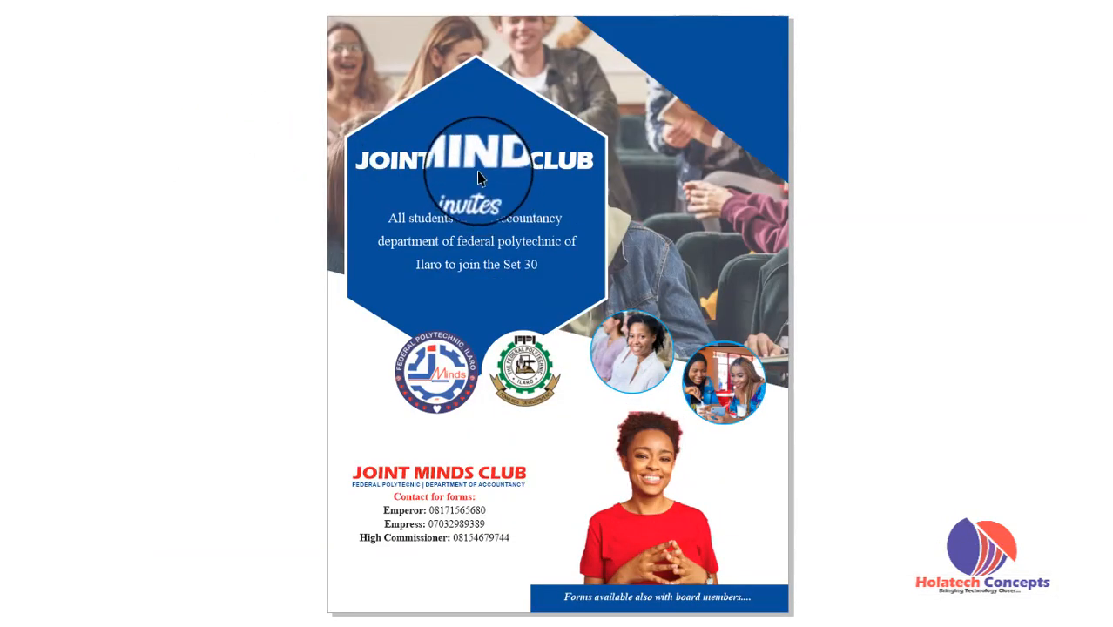